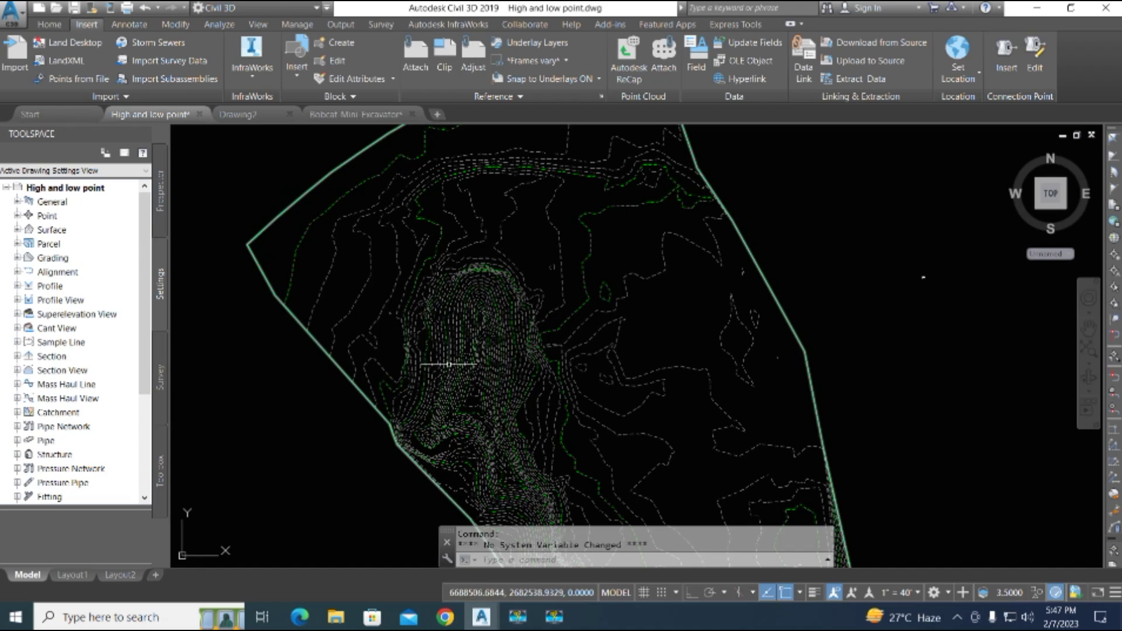
- Examine the existing ground contours across the whole site, including the steep area and the surface elevations
{"action": "scroll", "coordinate": [459, 289], "scroll_direction": "down", "scroll_amount": 3}
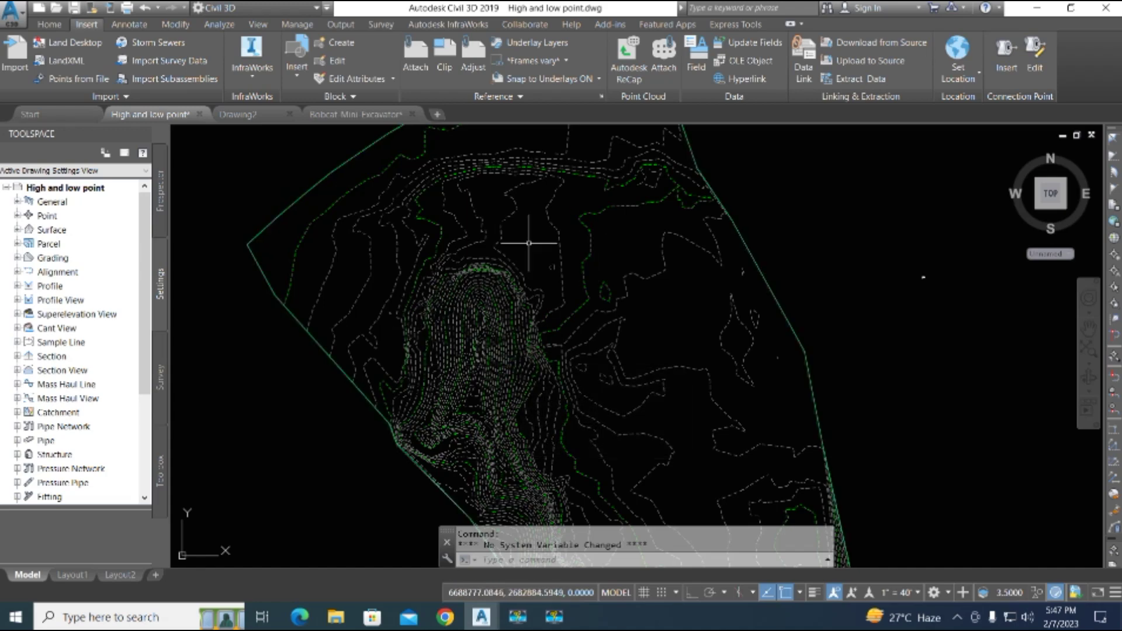
{"action": "scroll", "coordinate": [488, 277], "scroll_direction": "up", "scroll_amount": 3}
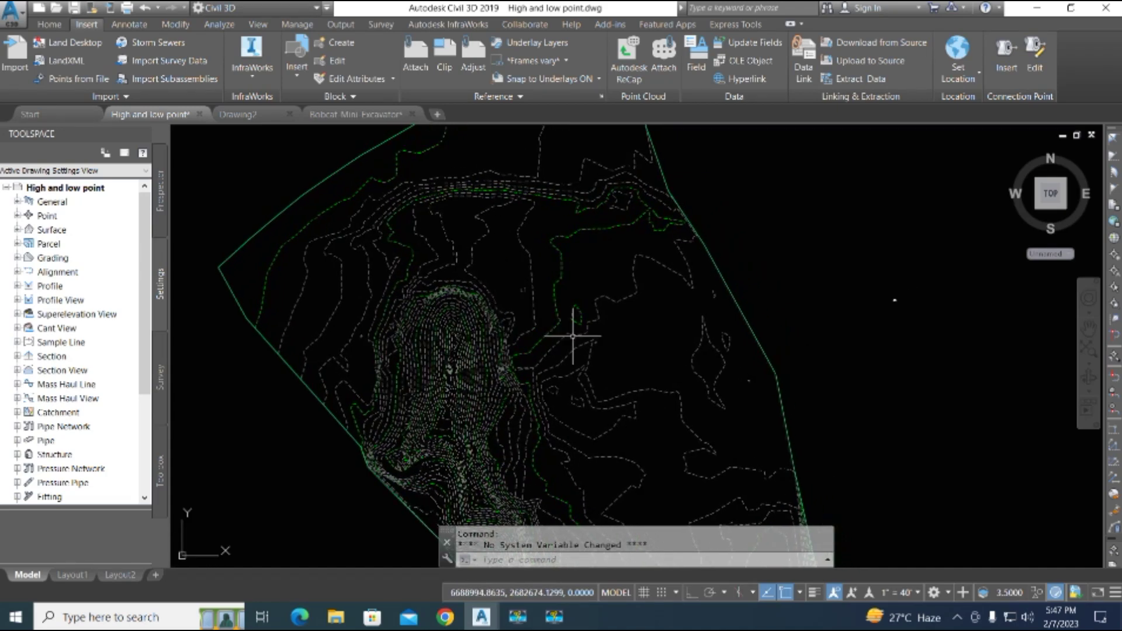
{"action": "mouse_move", "coordinate": [573, 337]}
{"action": "middle_click_drag", "start_coordinate": [634, 336], "coordinate": [614, 233]}
{"action": "middle_click_drag", "start_coordinate": [466, 397], "coordinate": [439, 325]}
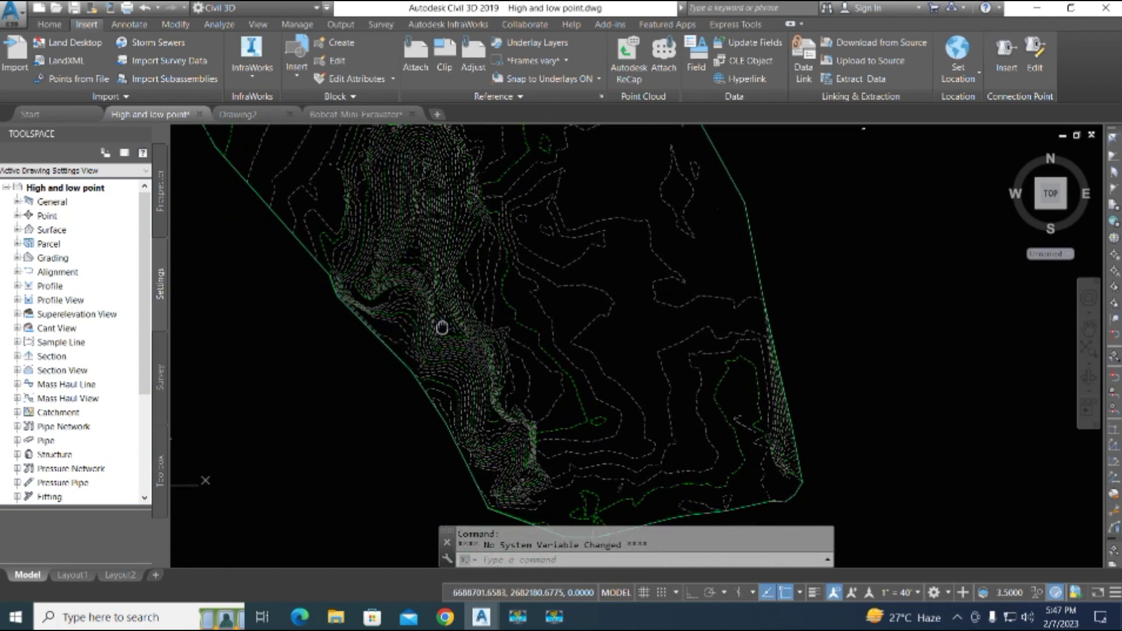
{"action": "mouse_move", "coordinate": [597, 403]}
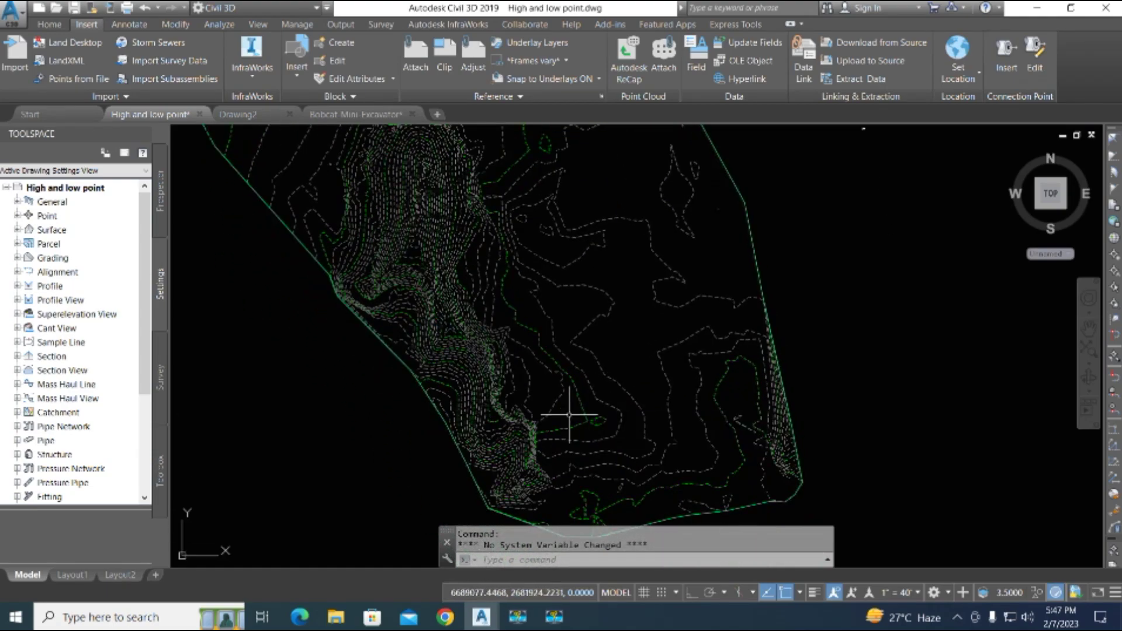
{"action": "scroll", "coordinate": [584, 411], "scroll_direction": "down", "scroll_amount": 5}
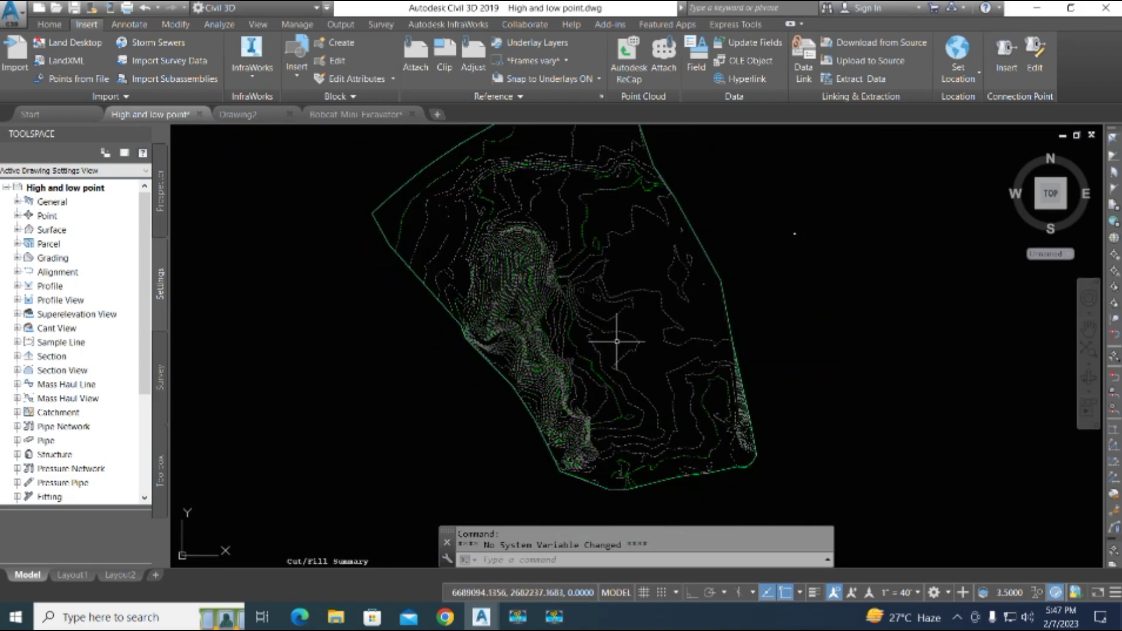
{"action": "scroll", "coordinate": [512, 319], "scroll_direction": "up", "scroll_amount": 2}
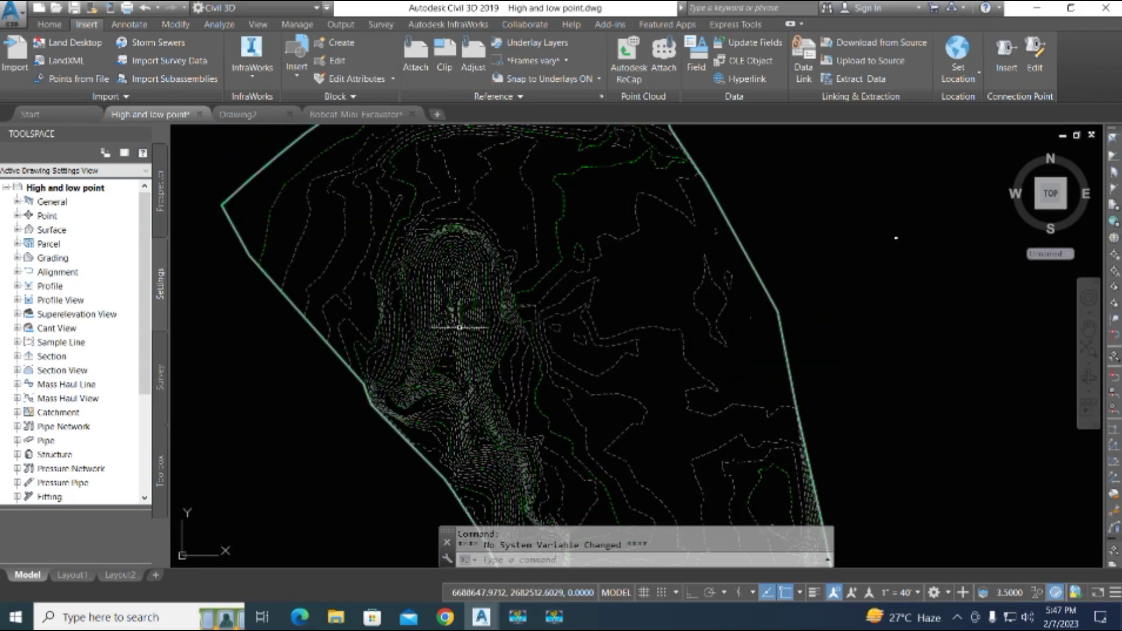
{"action": "scroll", "coordinate": [379, 221], "scroll_direction": "up", "scroll_amount": 2}
{"action": "scroll", "coordinate": [374, 244], "scroll_direction": "up", "scroll_amount": 1}
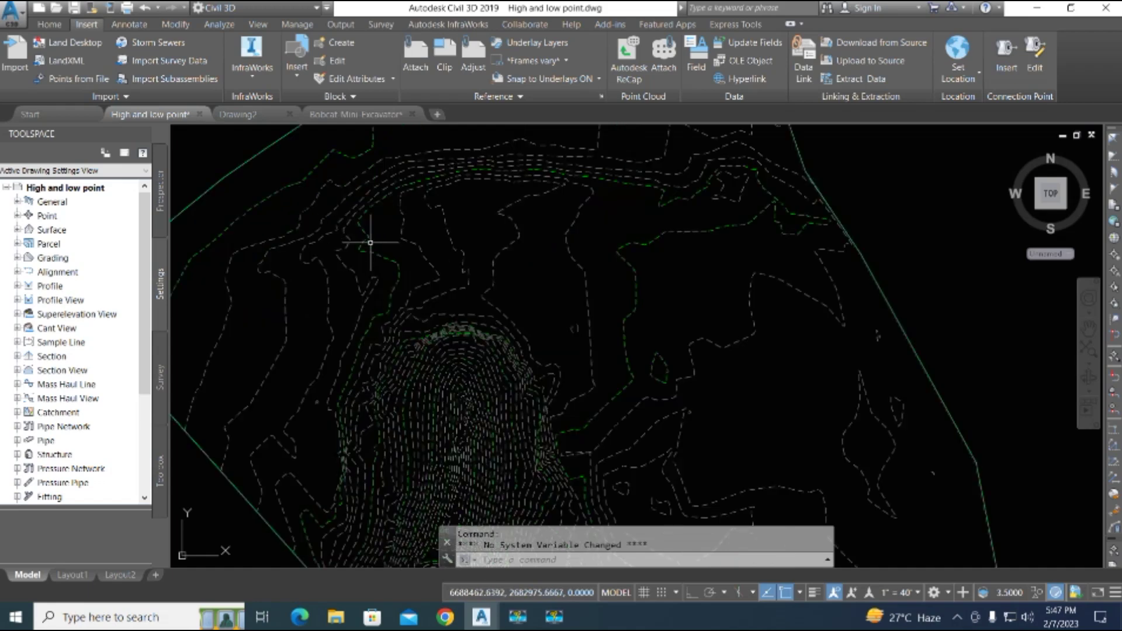
{"action": "mouse_move", "coordinate": [386, 223]}
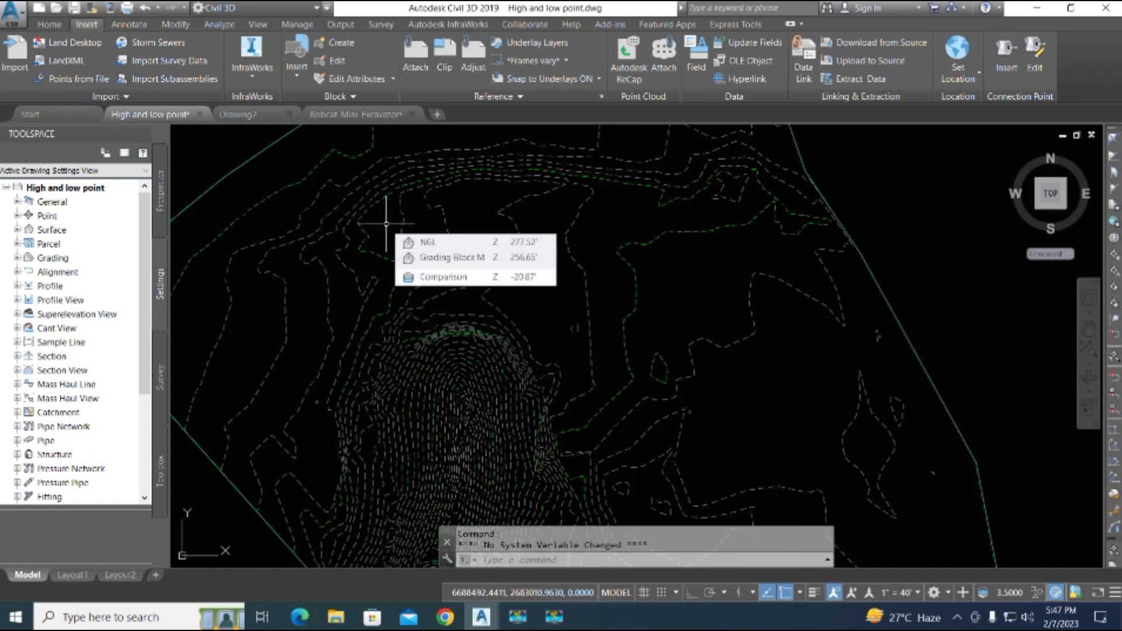
{"action": "scroll", "coordinate": [393, 243], "scroll_direction": "up", "scroll_amount": 2}
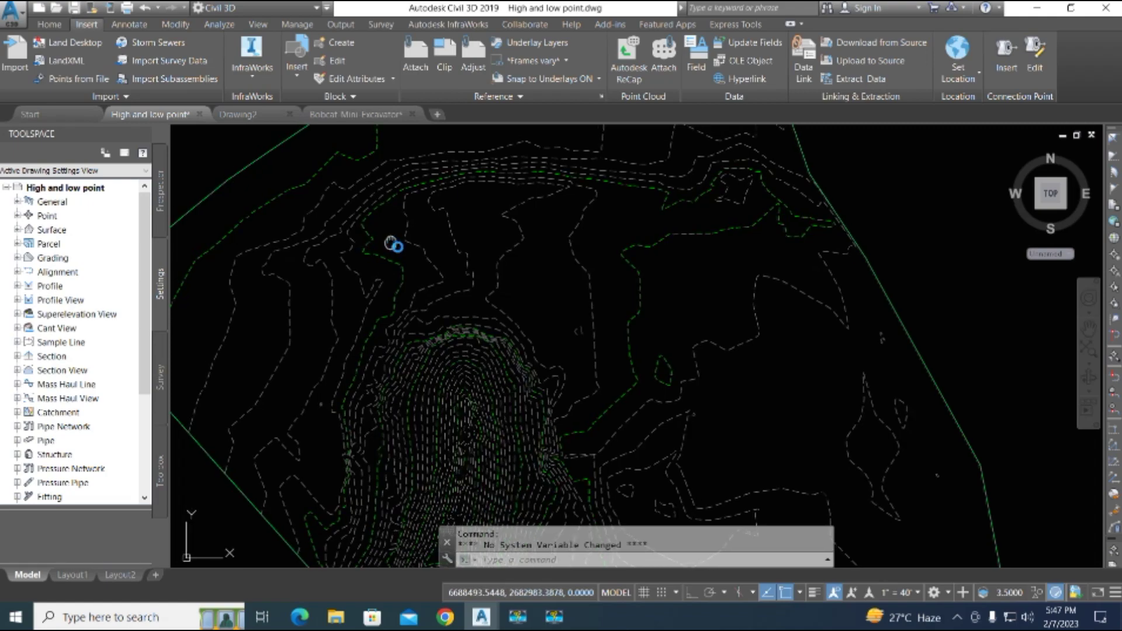
{"action": "scroll", "coordinate": [388, 201], "scroll_direction": "down", "scroll_amount": 4}
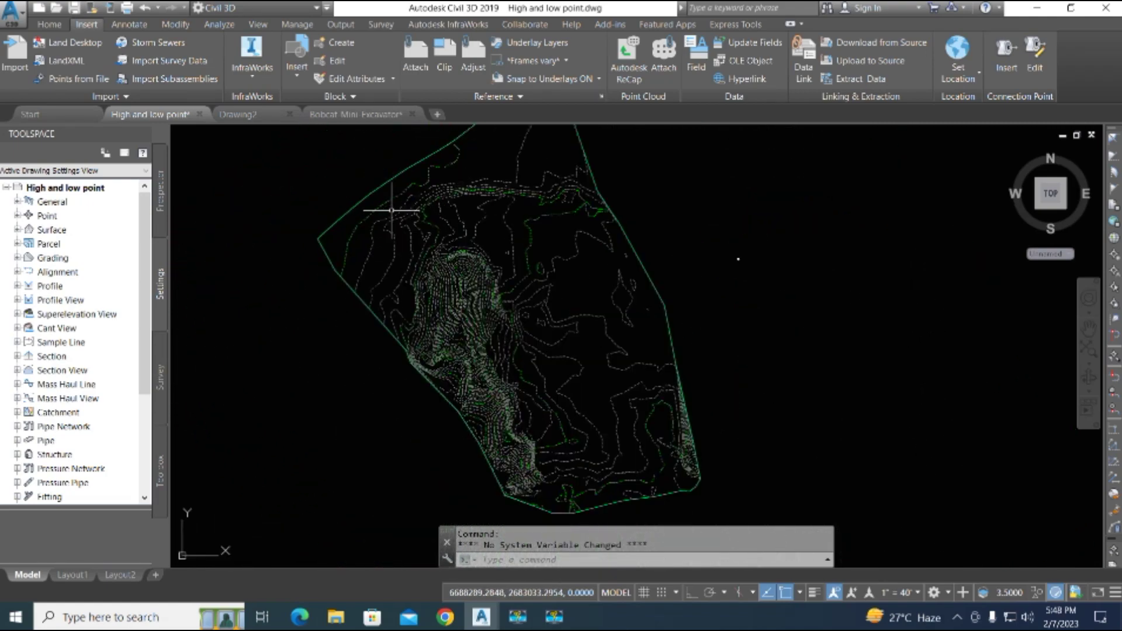
{"action": "scroll", "coordinate": [441, 329], "scroll_direction": "up", "scroll_amount": 2}
{"action": "scroll", "coordinate": [488, 290], "scroll_direction": "up", "scroll_amount": 3}
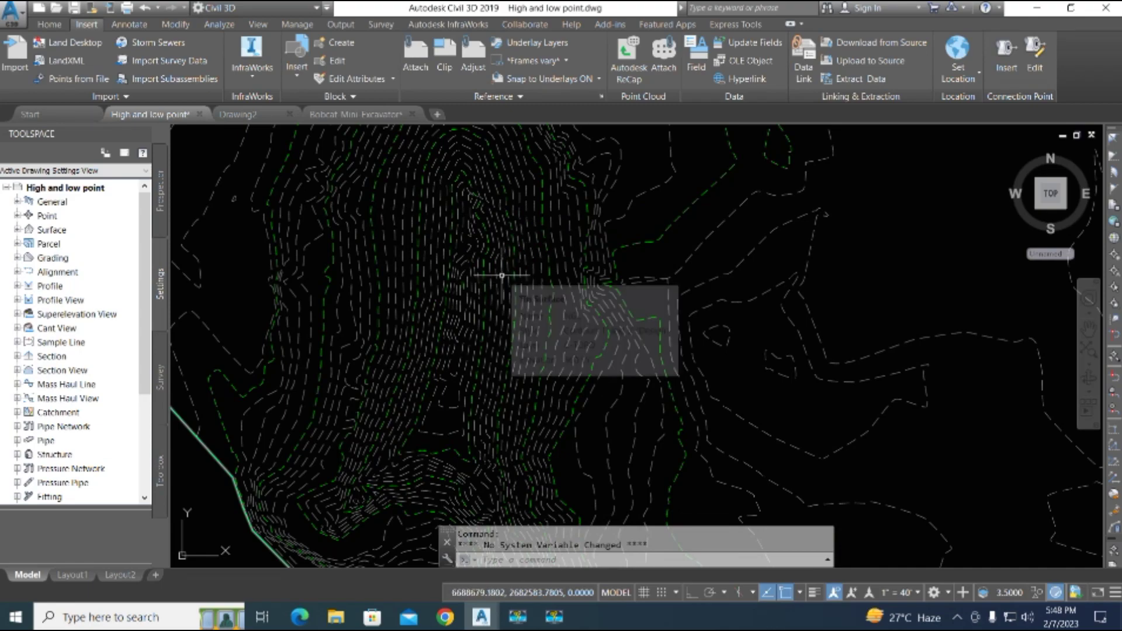
{"action": "scroll", "coordinate": [501, 270], "scroll_direction": "down", "scroll_amount": 2}
{"action": "scroll", "coordinate": [784, 243], "scroll_direction": "up", "scroll_amount": 1}
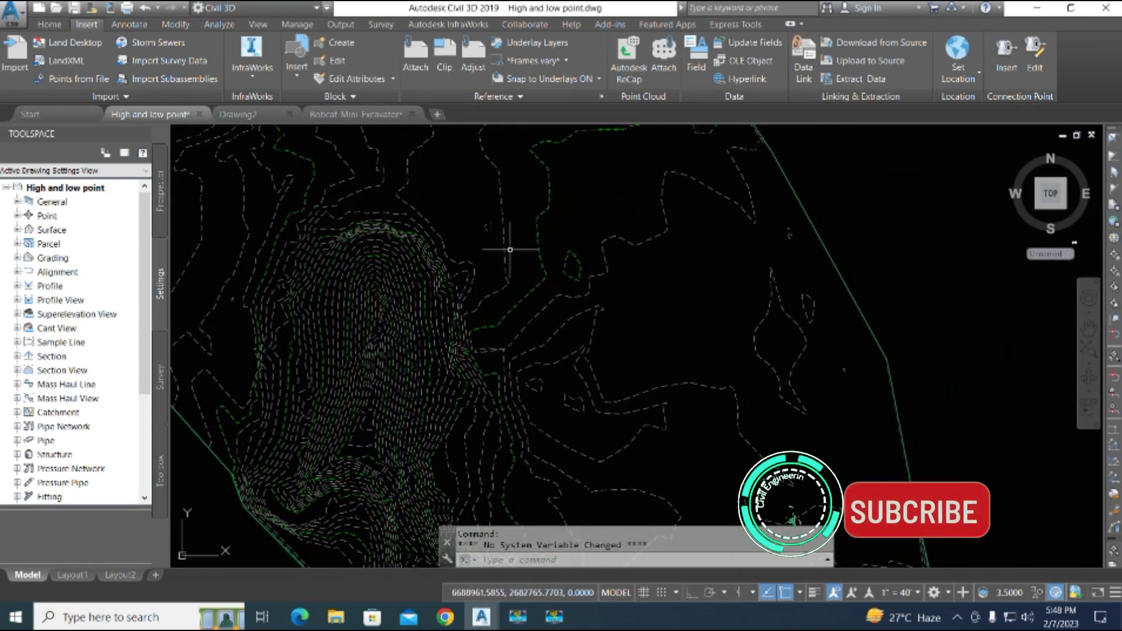
- Inspect the NGL surface as a shaded 3D model in the Object Viewer, then close the viewer
{"action": "mouse_move", "coordinate": [462, 196]}
{"action": "middle_mouse_down"}
{"action": "mouse_move", "coordinate": [501, 251]}
{"action": "mouse_move", "coordinate": [494, 292]}
{"action": "middle_mouse_up"}
{"action": "left_click", "coordinate": [430, 362]}
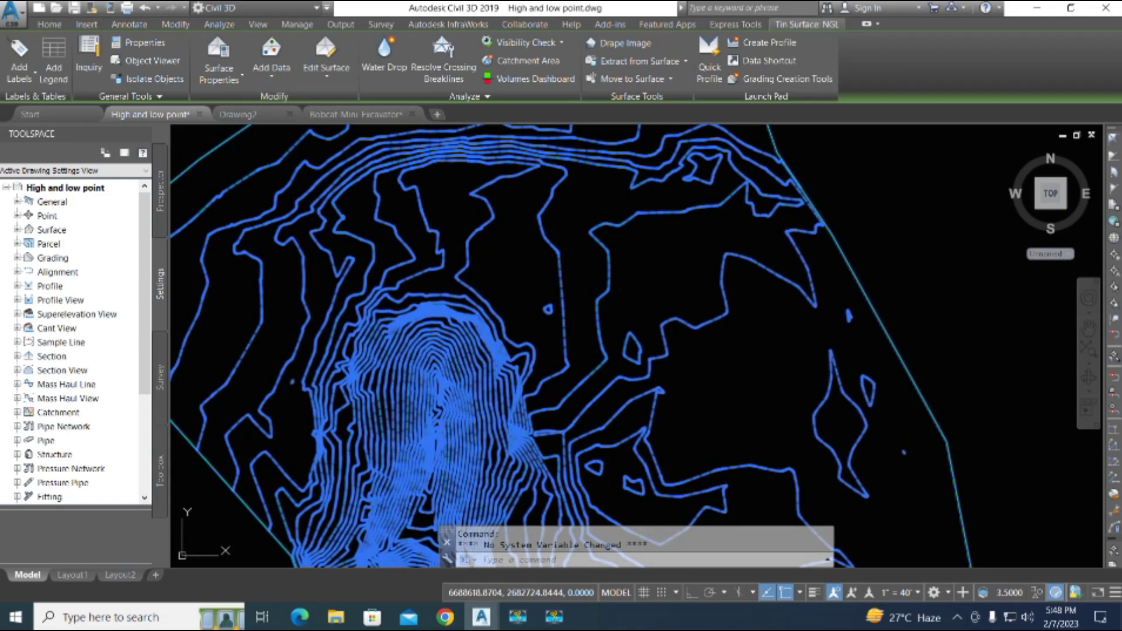
{"action": "right_click", "coordinate": [430, 362]}
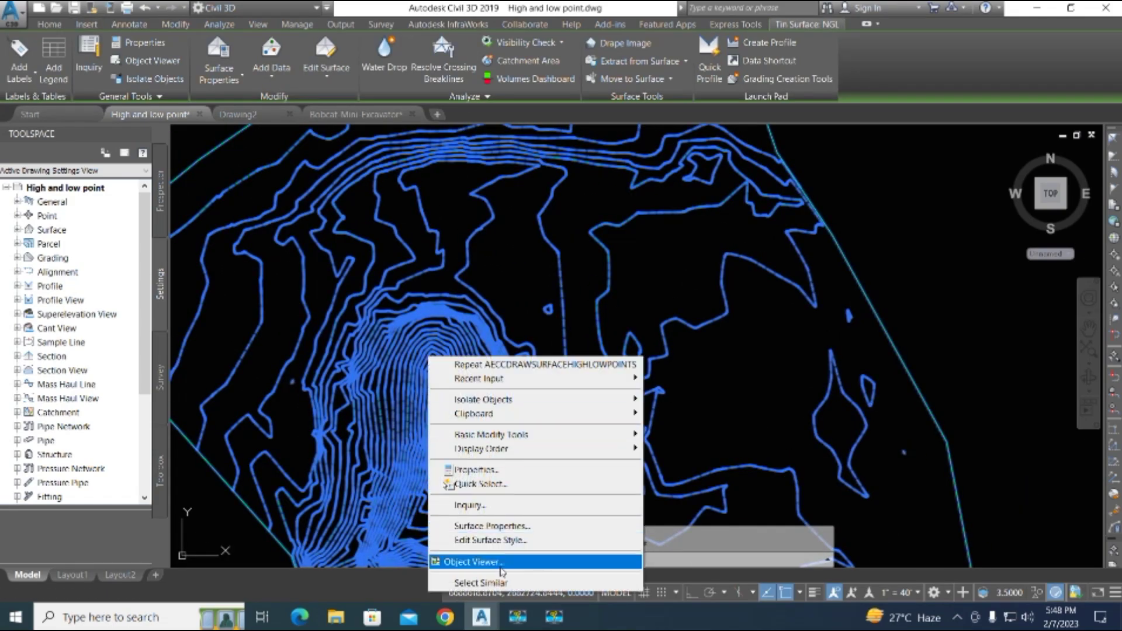
{"action": "left_click", "coordinate": [500, 562]}
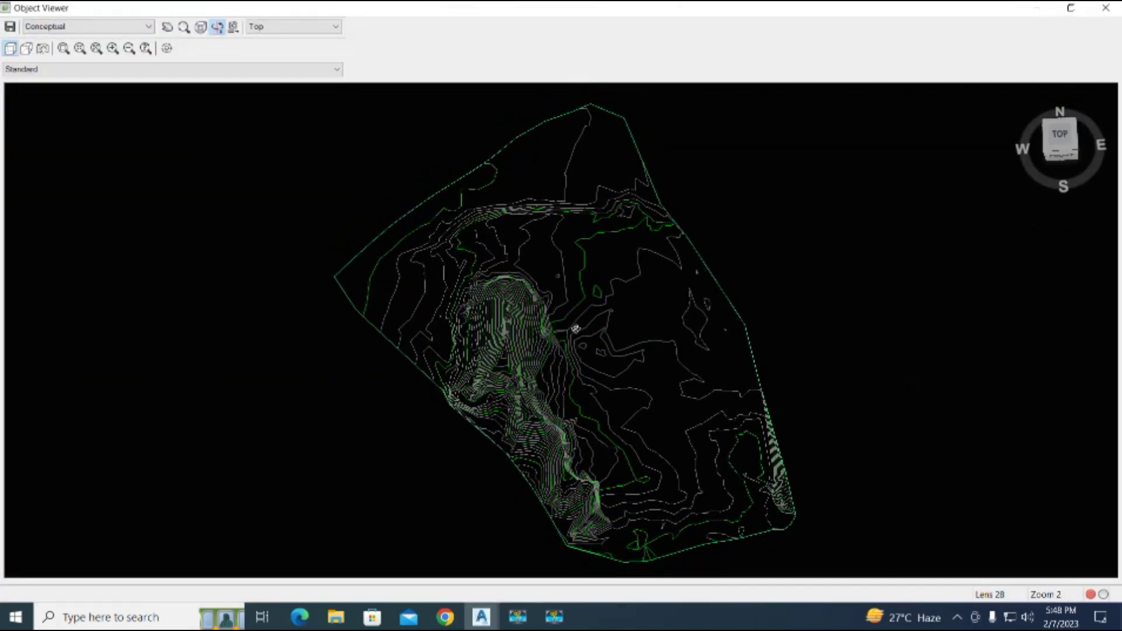
{"action": "left_click_drag", "start_coordinate": [566, 290], "coordinate": [637, 343]}
{"action": "left_click", "coordinate": [1106, 8]}
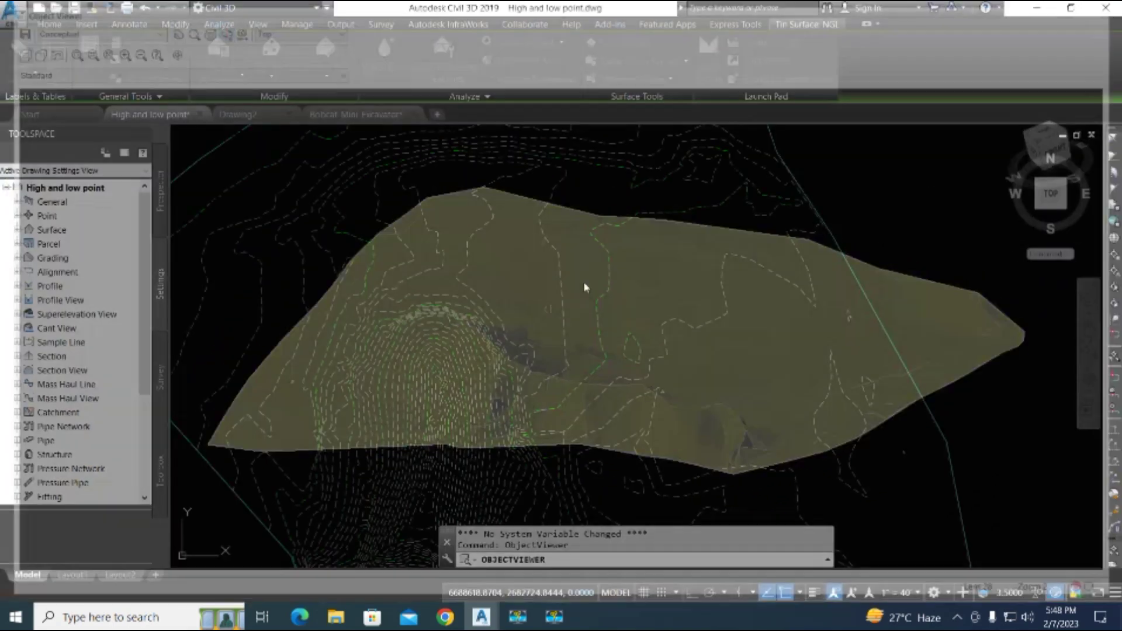
- Run the Surface High/Low Points utility from the Toolbox's Surfaces utilities on the NGL surface, with no boundary polyline
{"action": "middle_click_drag", "start_coordinate": [418, 349], "coordinate": [551, 275]}
{"action": "scroll", "coordinate": [571, 368], "scroll_direction": "up", "scroll_amount": 1}
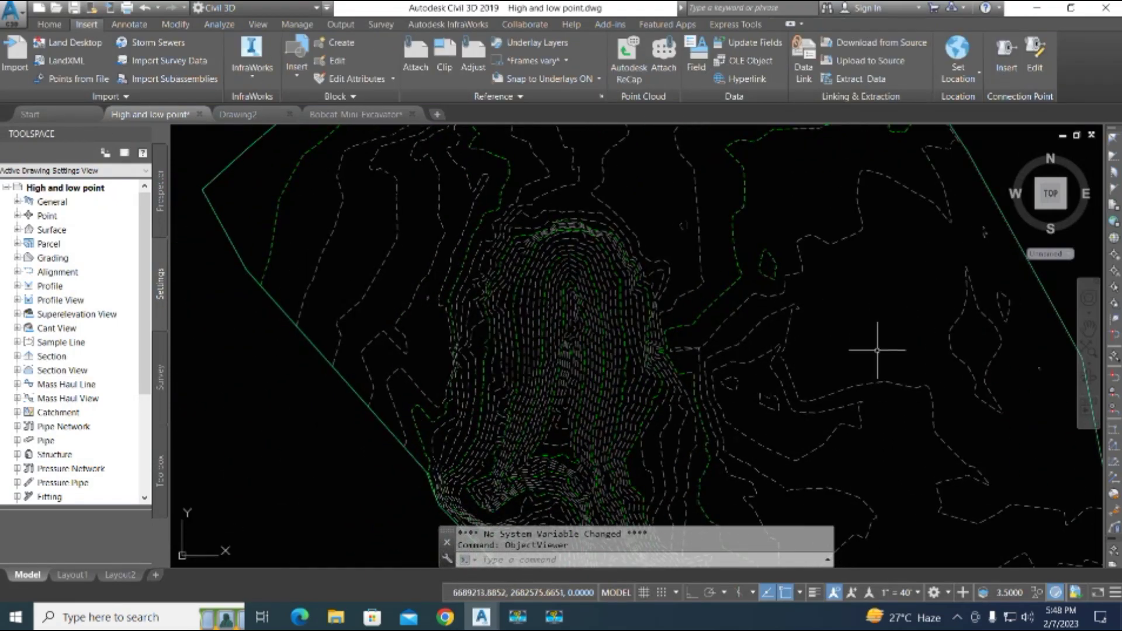
{"action": "mouse_move", "coordinate": [876, 351]}
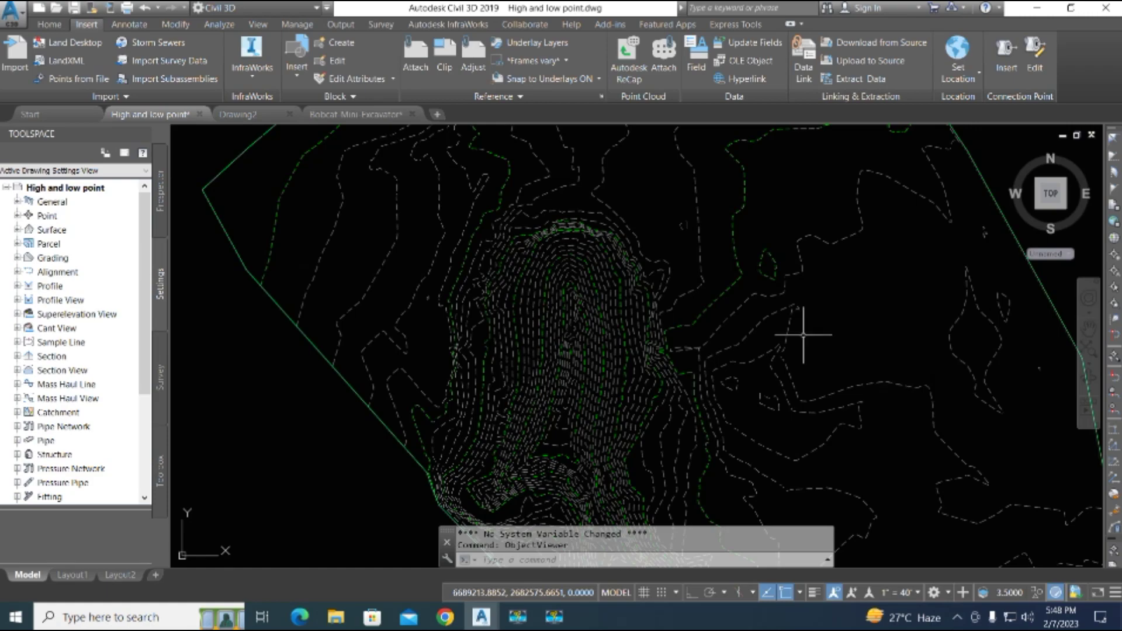
{"action": "middle_click_drag", "start_coordinate": [584, 356], "coordinate": [512, 295]}
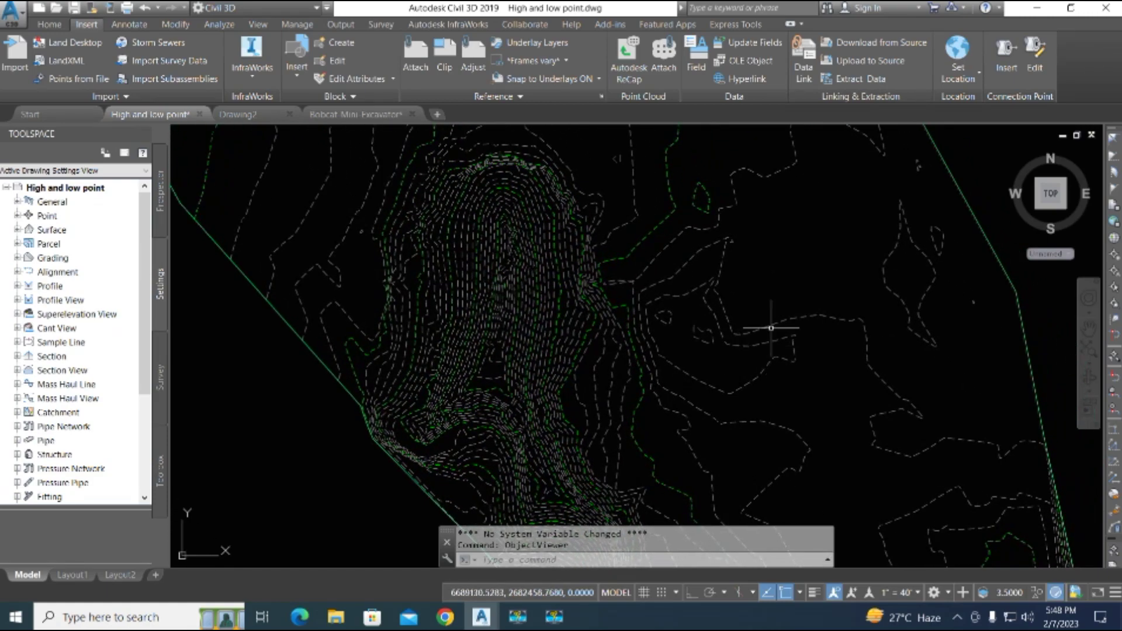
{"action": "middle_click_drag", "start_coordinate": [827, 401], "coordinate": [688, 296]}
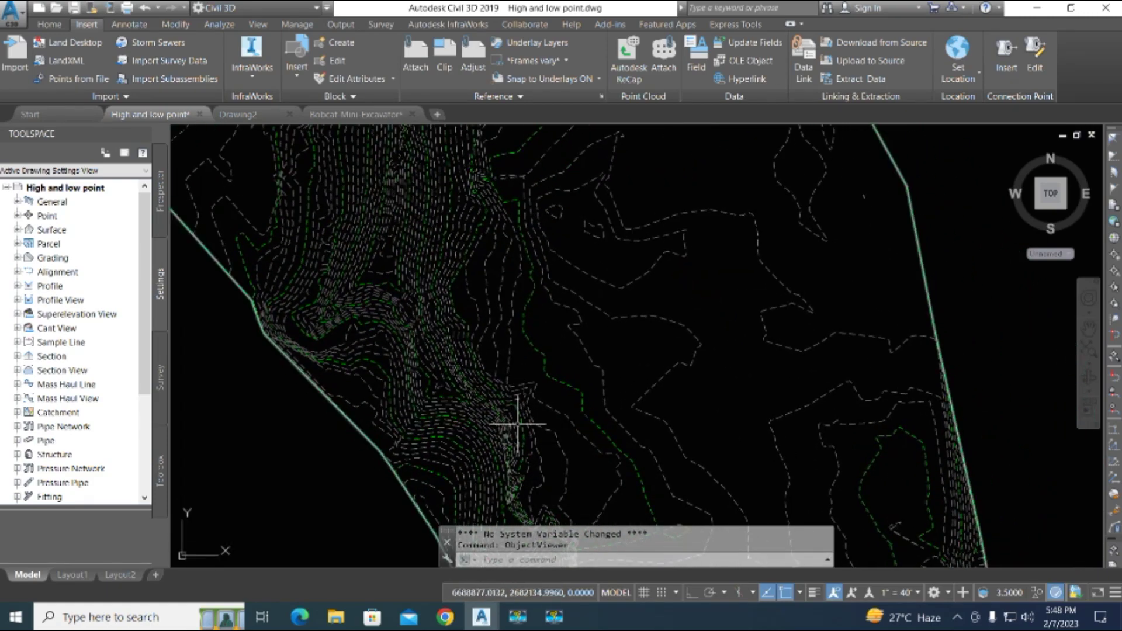
{"action": "left_click", "coordinate": [163, 483]}
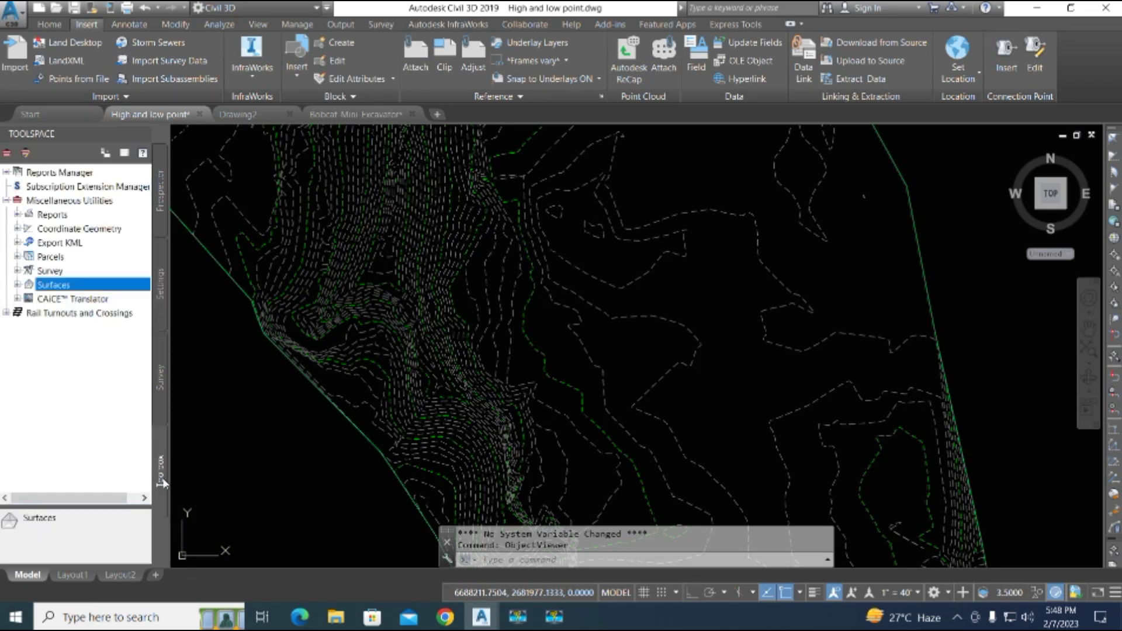
{"action": "left_click", "coordinate": [18, 285]}
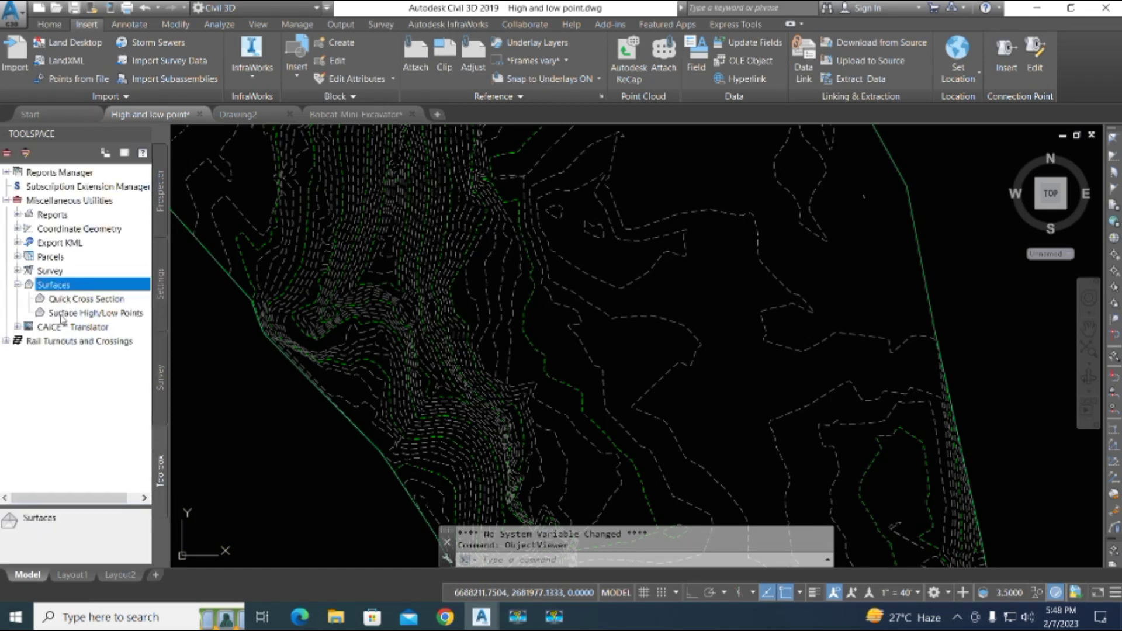
{"action": "left_click", "coordinate": [120, 314]}
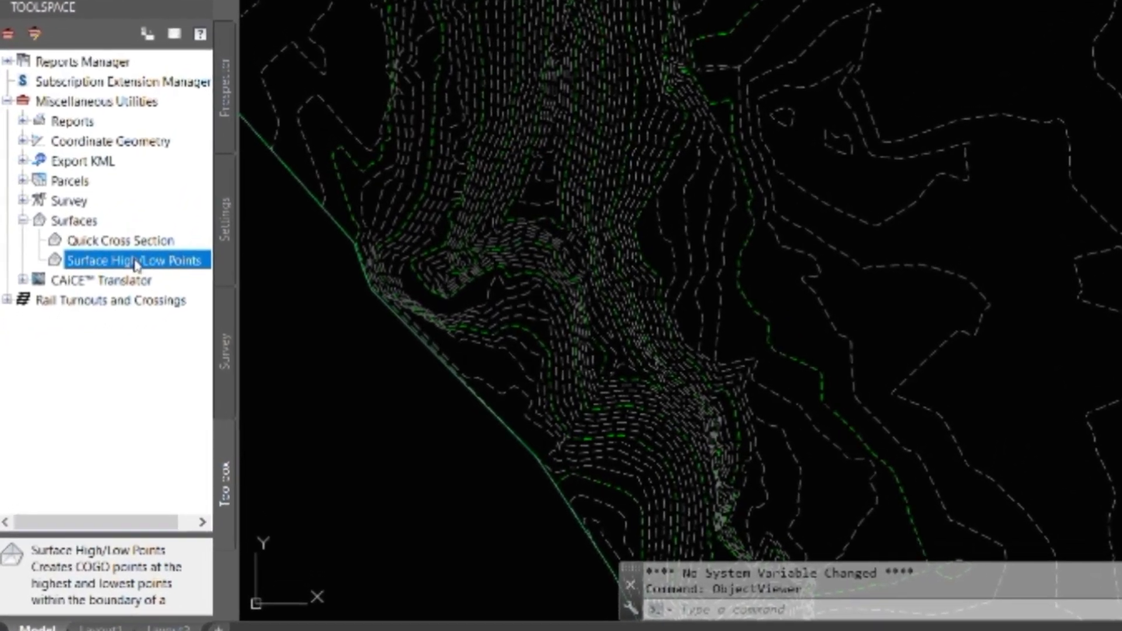
{"action": "double_click", "coordinate": [126, 261]}
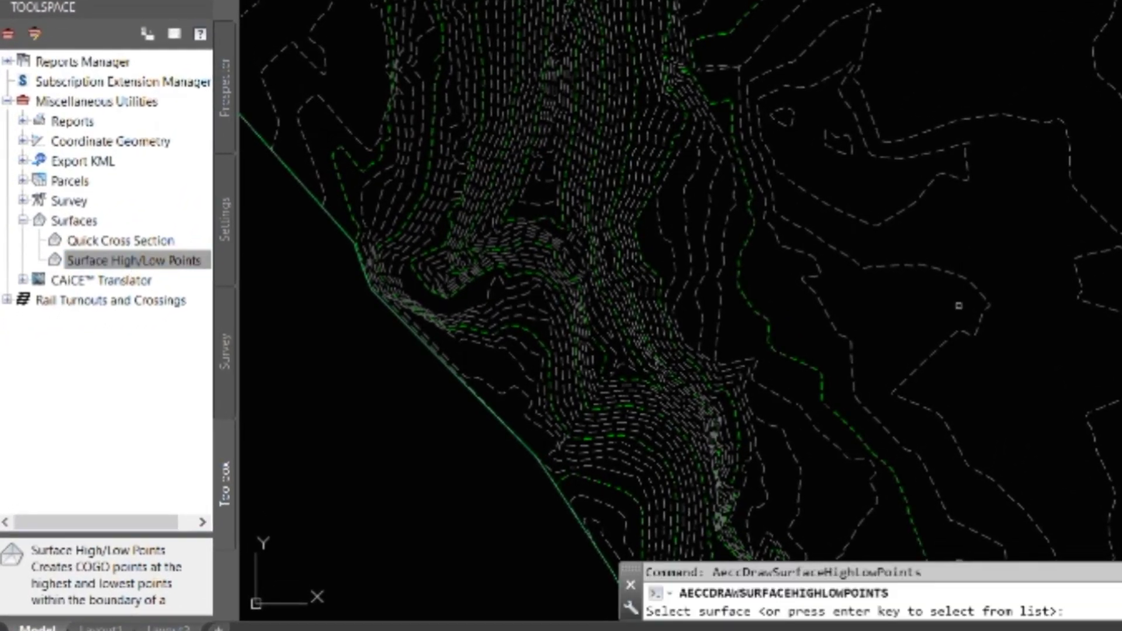
{"action": "left_click", "coordinate": [656, 159]}
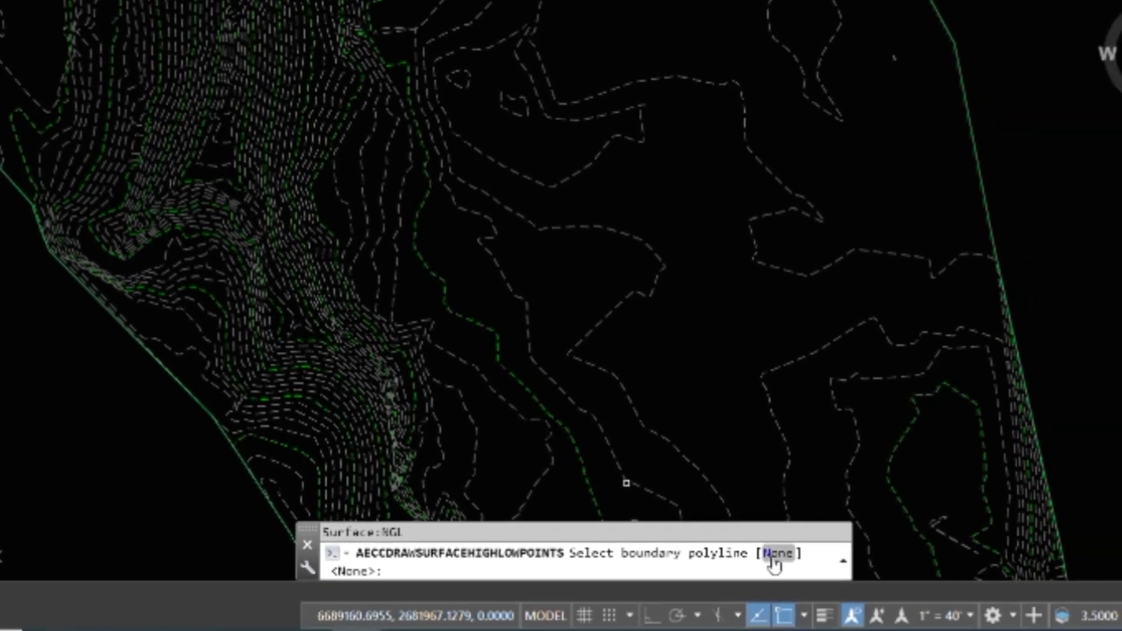
{"action": "left_click", "coordinate": [777, 553]}
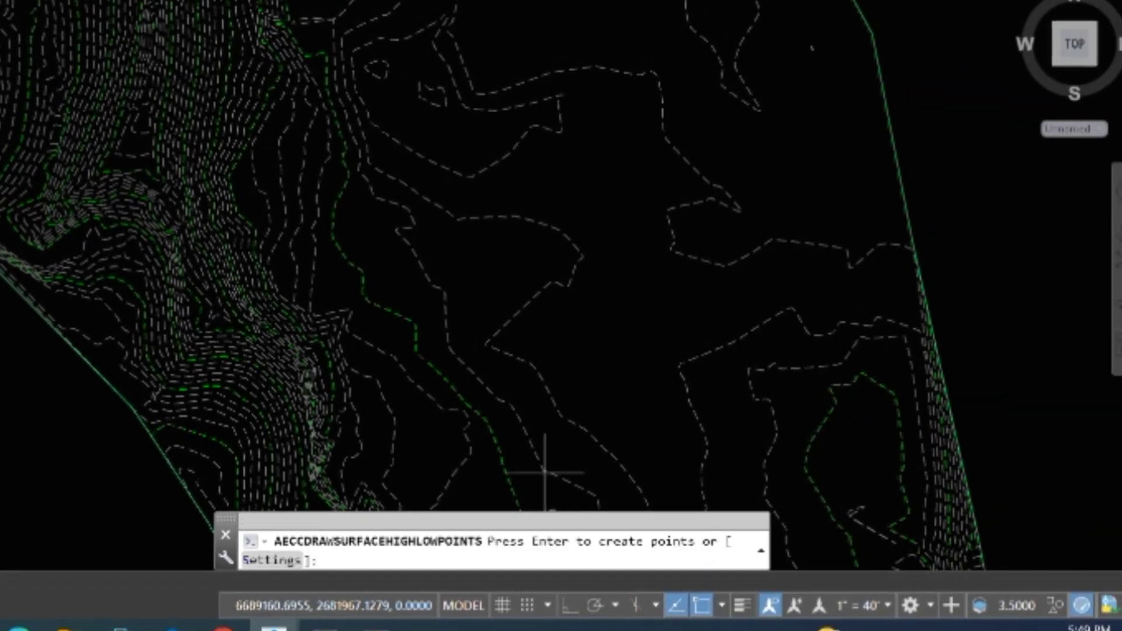
- In the Surface High/Low Points settings, set the high point style to Point Style Exca and its label style to Highandlowpoint Labels
{"action": "left_click", "coordinate": [270, 560]}
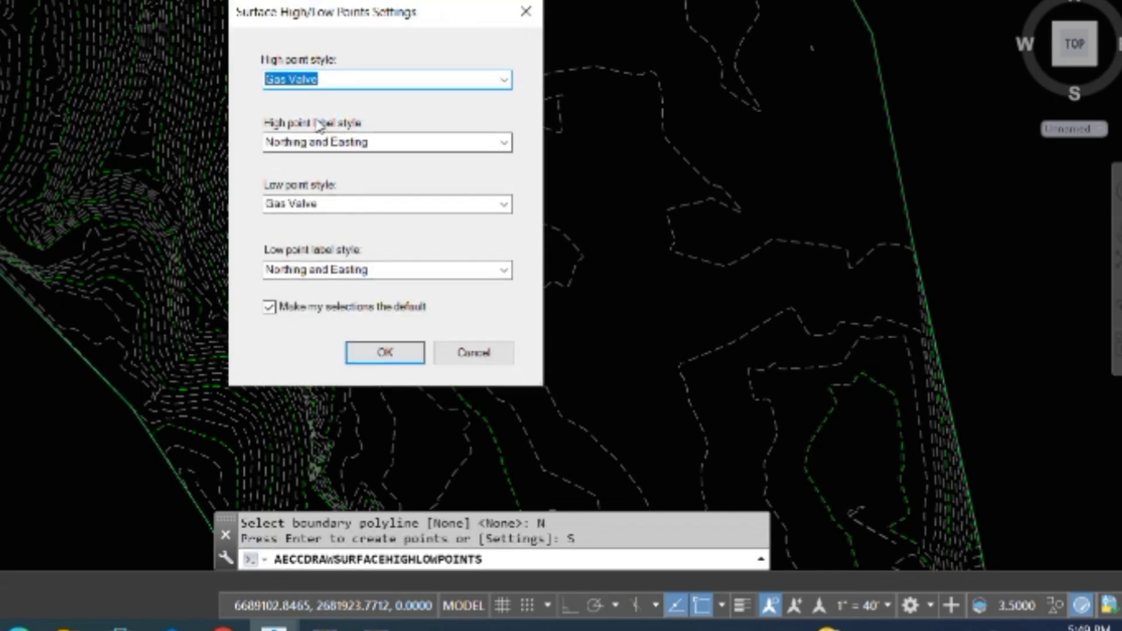
{"action": "left_click", "coordinate": [504, 82]}
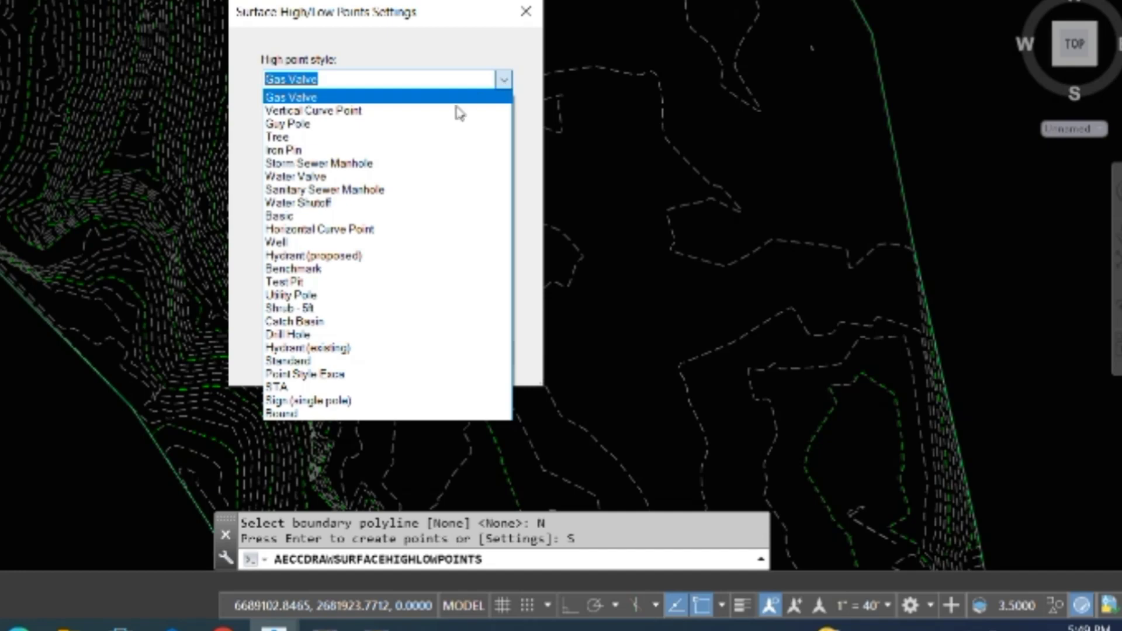
{"action": "left_click", "coordinate": [320, 374]}
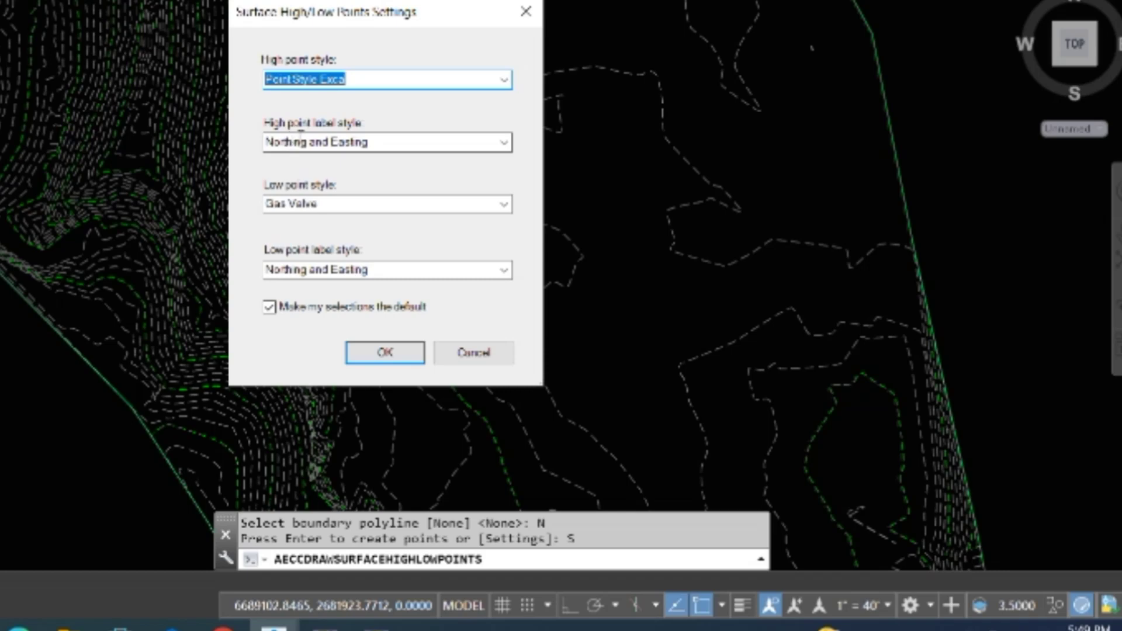
{"action": "left_click", "coordinate": [503, 144]}
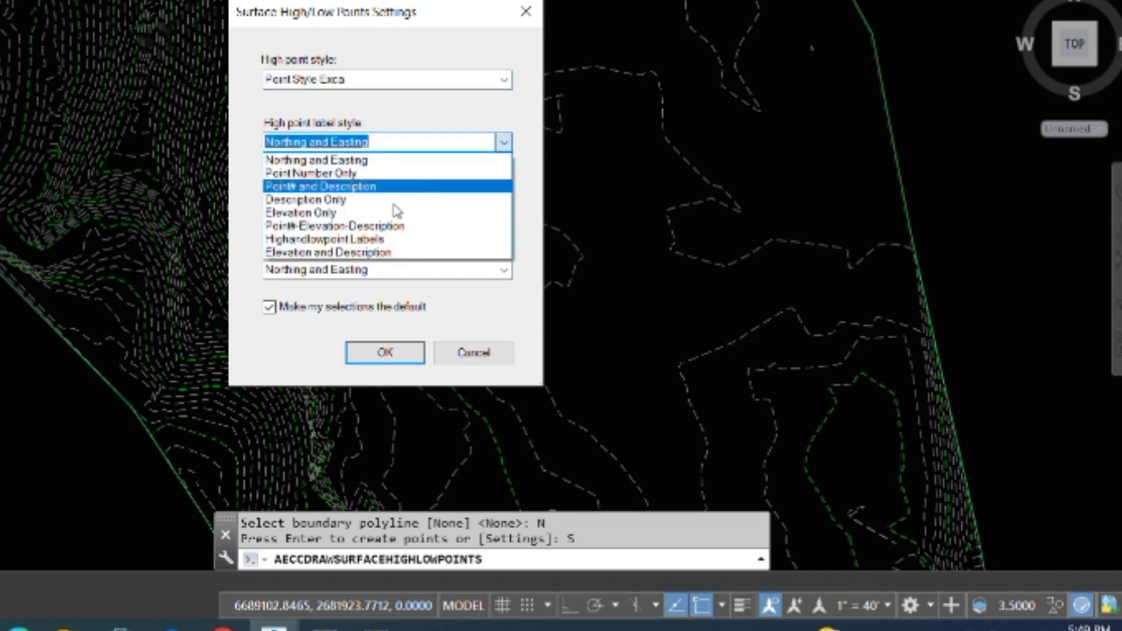
{"action": "left_click", "coordinate": [346, 240]}
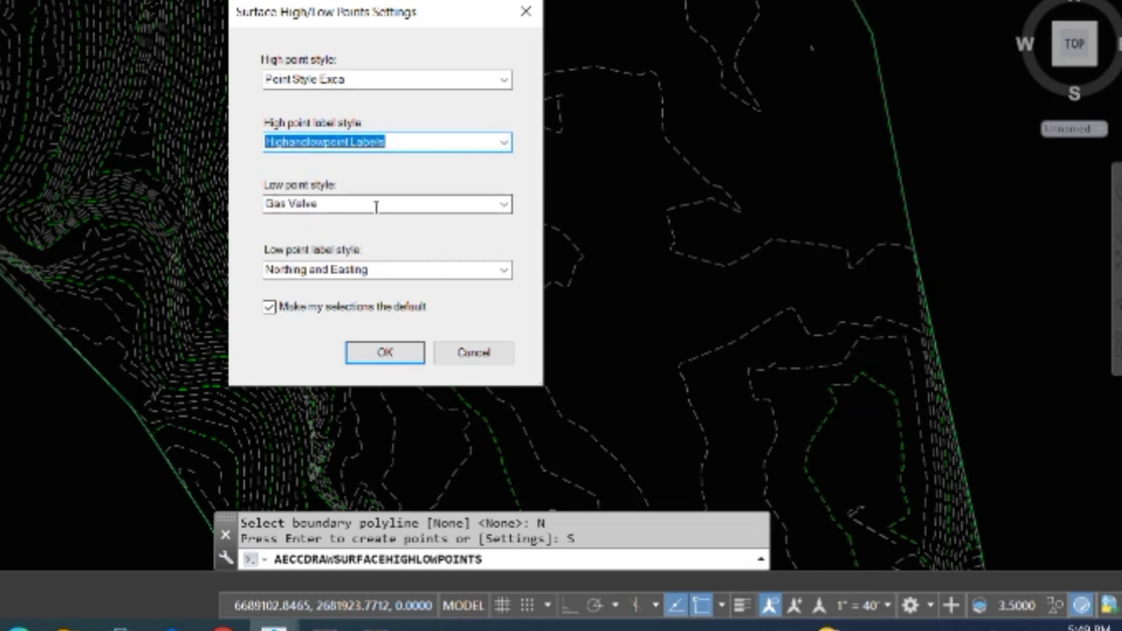
- Set the low point style to Basic and its label style to Elevation Only, and accept the settings
{"action": "left_click", "coordinate": [504, 205]}
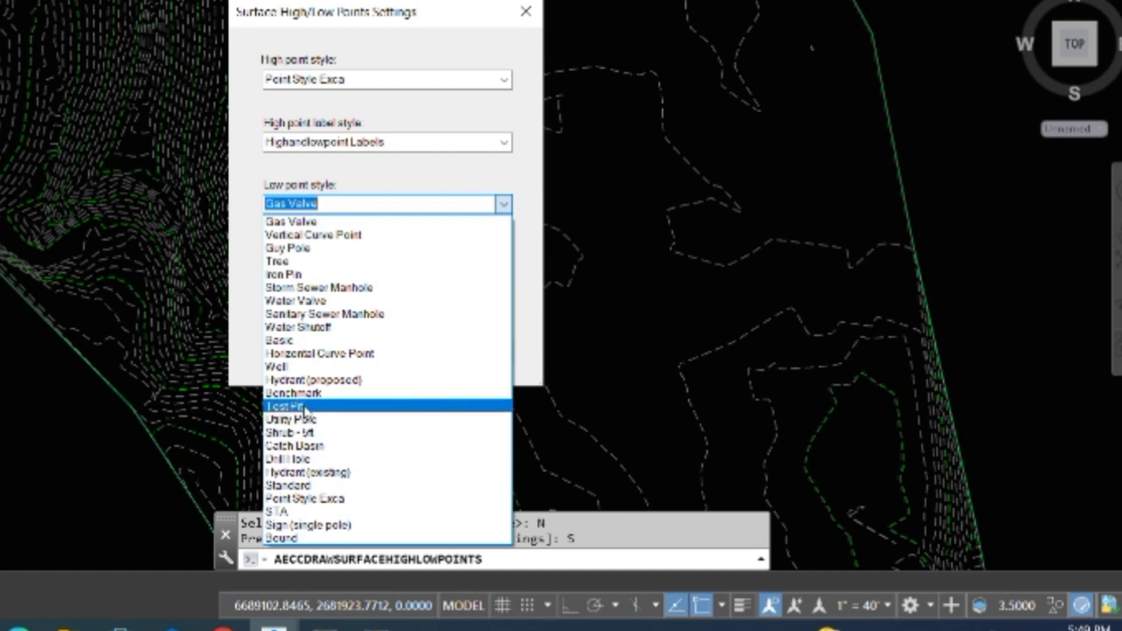
{"action": "left_click", "coordinate": [288, 341]}
{"action": "left_click", "coordinate": [504, 270]}
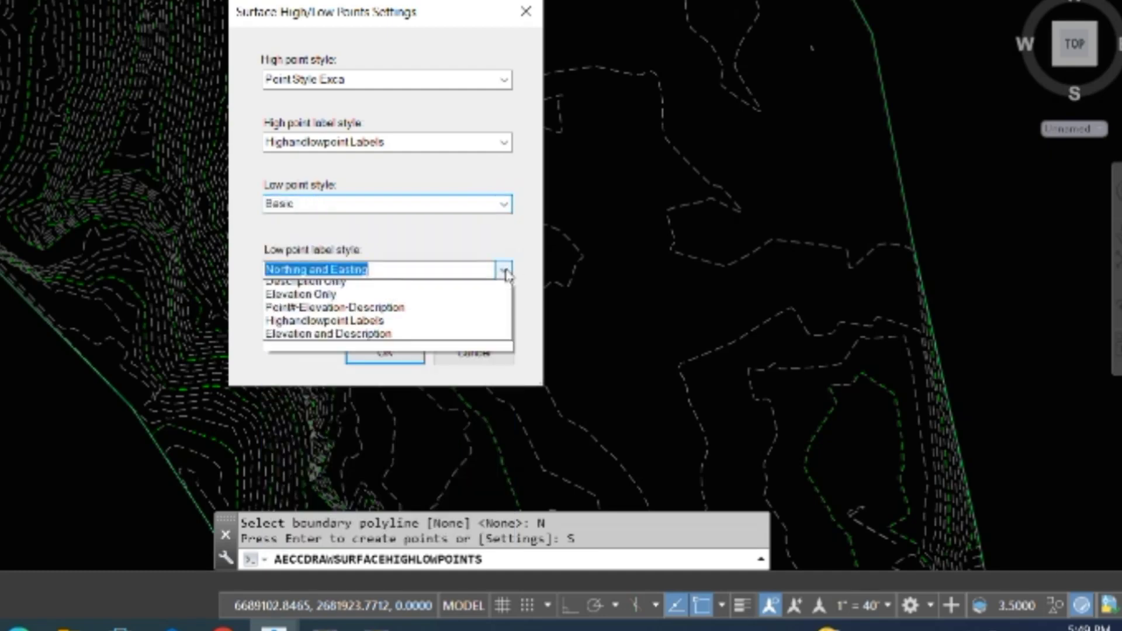
{"action": "left_click", "coordinate": [341, 341]}
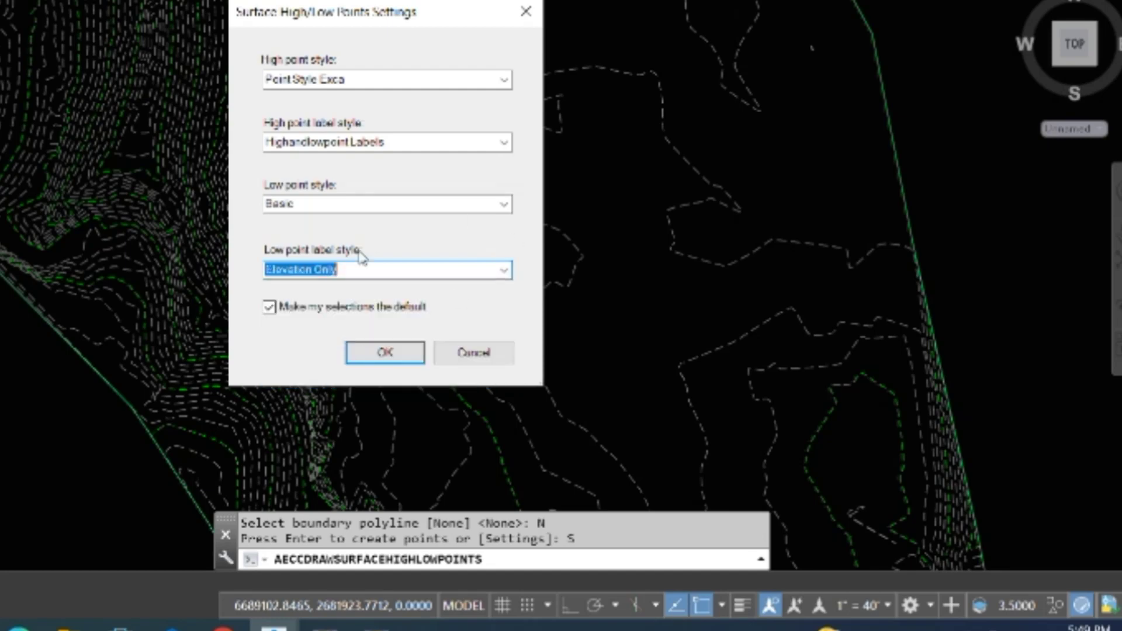
{"action": "left_click", "coordinate": [386, 352]}
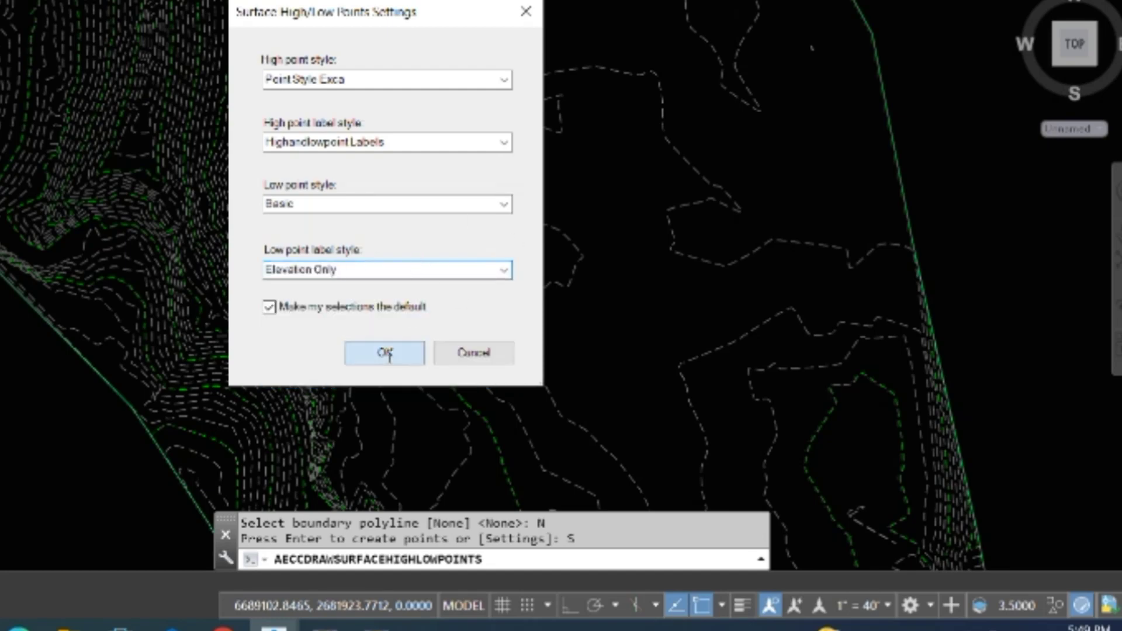
- Create the high and low points on the NGL surface using the chosen point and label styles
{"action": "key", "text": "Return"}
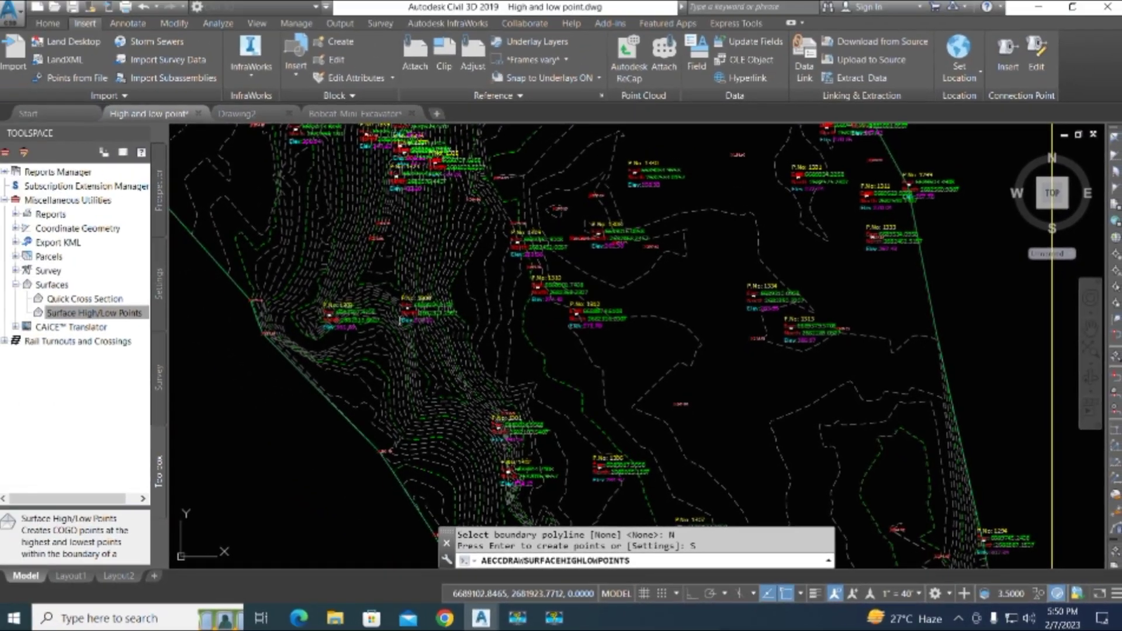
{"action": "scroll", "coordinate": [538, 339], "scroll_direction": "up", "scroll_amount": 4}
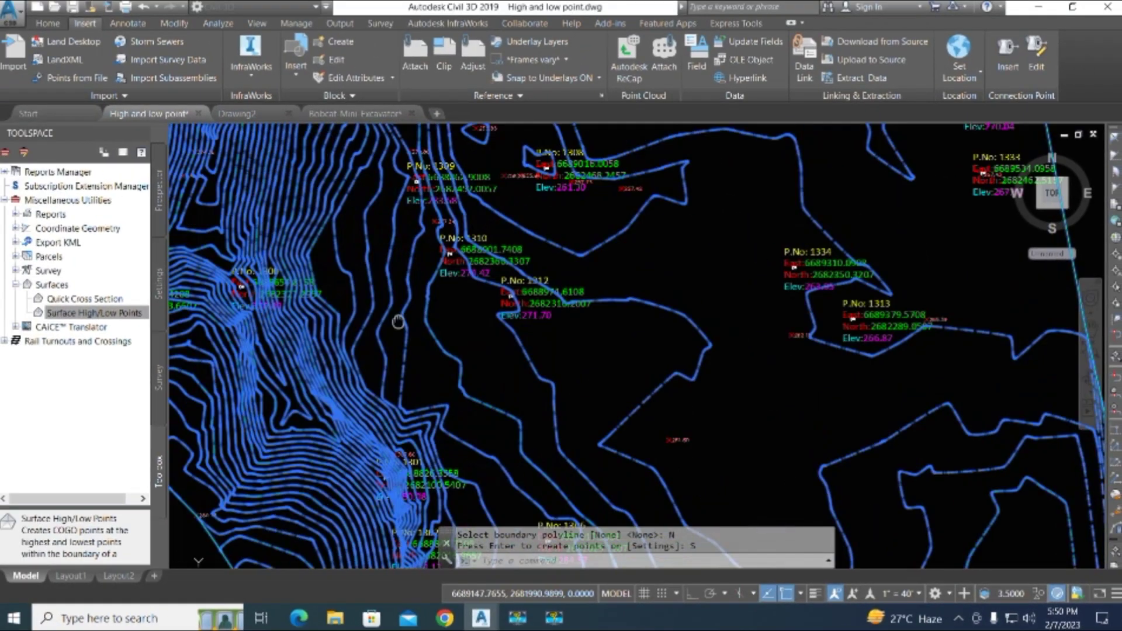
{"action": "scroll", "coordinate": [477, 211], "scroll_direction": "up", "scroll_amount": 6}
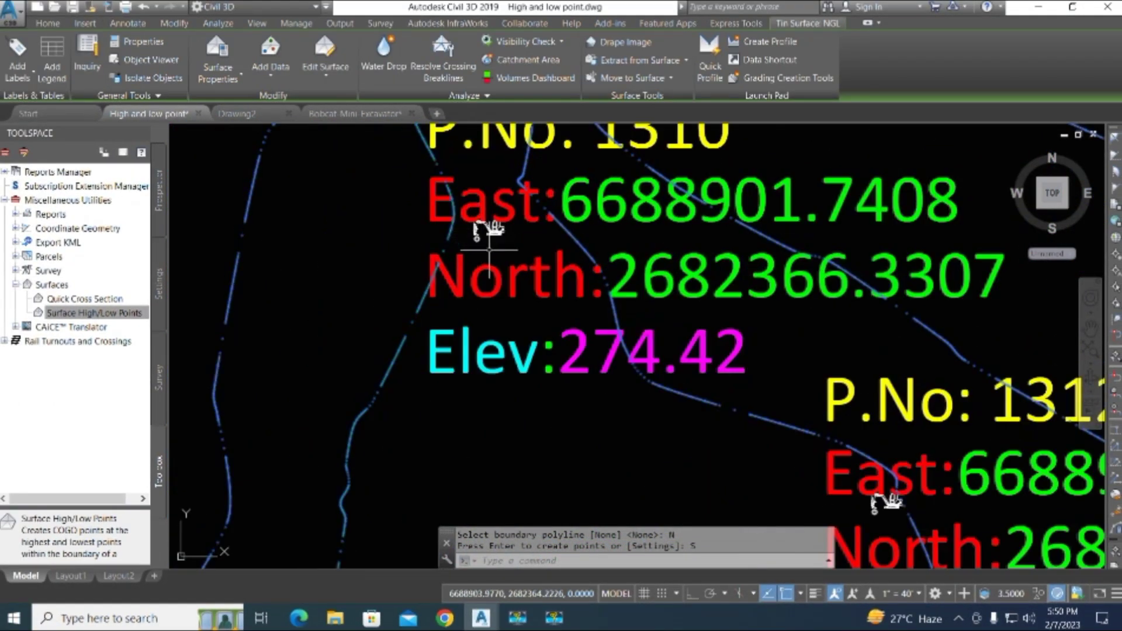
- Examine the excavator markers and labels of the created points around points 1310 and 1330, comparing marker size with label text
{"action": "scroll", "coordinate": [462, 238], "scroll_direction": "down", "scroll_amount": 3}
{"action": "scroll", "coordinate": [503, 219], "scroll_direction": "up", "scroll_amount": 4}
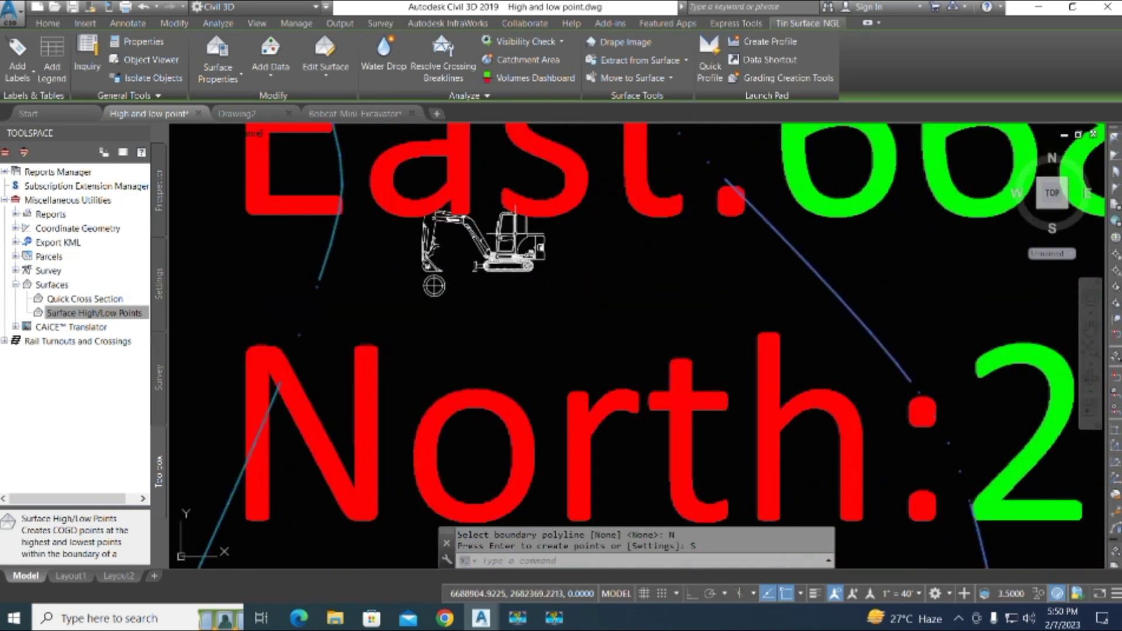
{"action": "scroll", "coordinate": [496, 281], "scroll_direction": "down", "scroll_amount": 3}
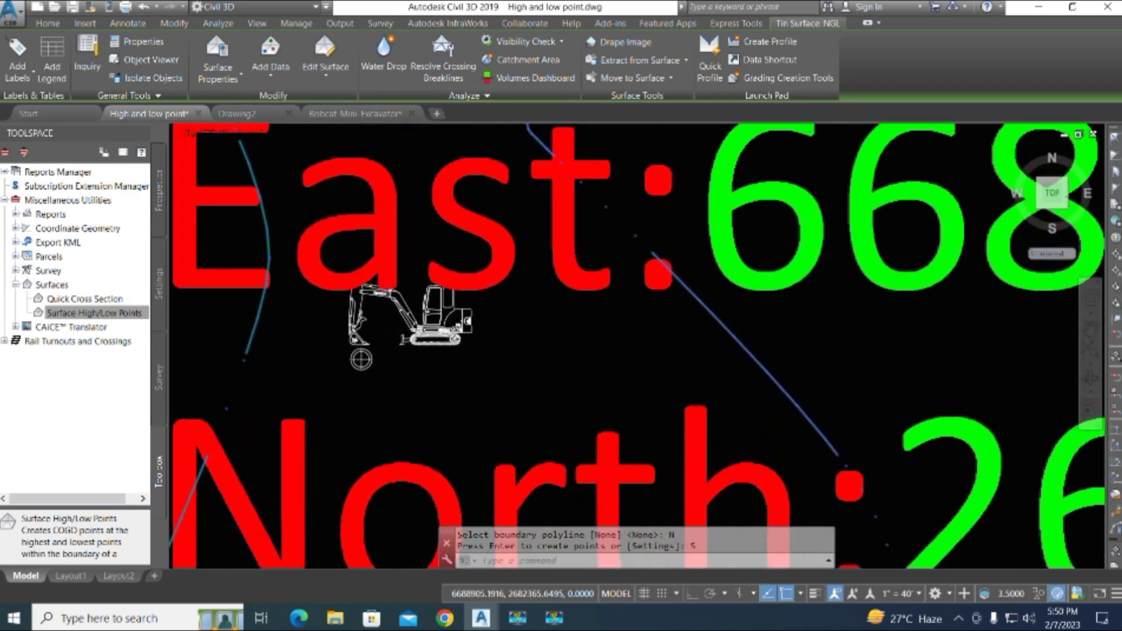
{"action": "scroll", "coordinate": [438, 373], "scroll_direction": "down", "scroll_amount": 2}
{"action": "scroll", "coordinate": [437, 373], "scroll_direction": "down", "scroll_amount": 3}
{"action": "scroll", "coordinate": [426, 358], "scroll_direction": "down", "scroll_amount": 1}
{"action": "scroll", "coordinate": [421, 366], "scroll_direction": "up", "scroll_amount": 2}
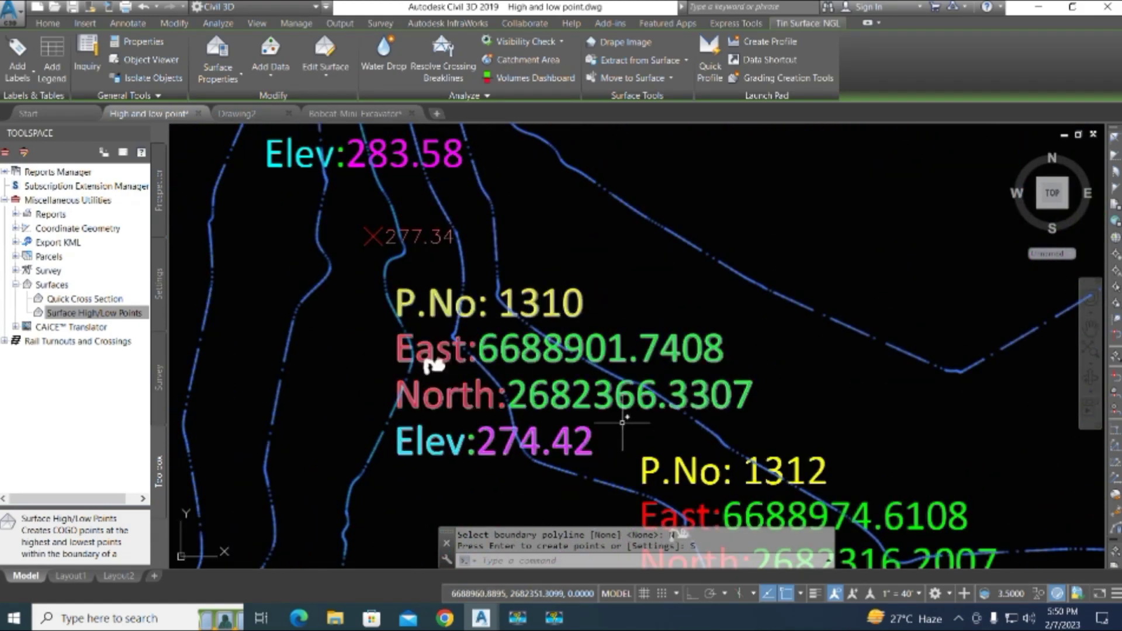
{"action": "middle_click_drag", "start_coordinate": [476, 335], "coordinate": [460, 285]}
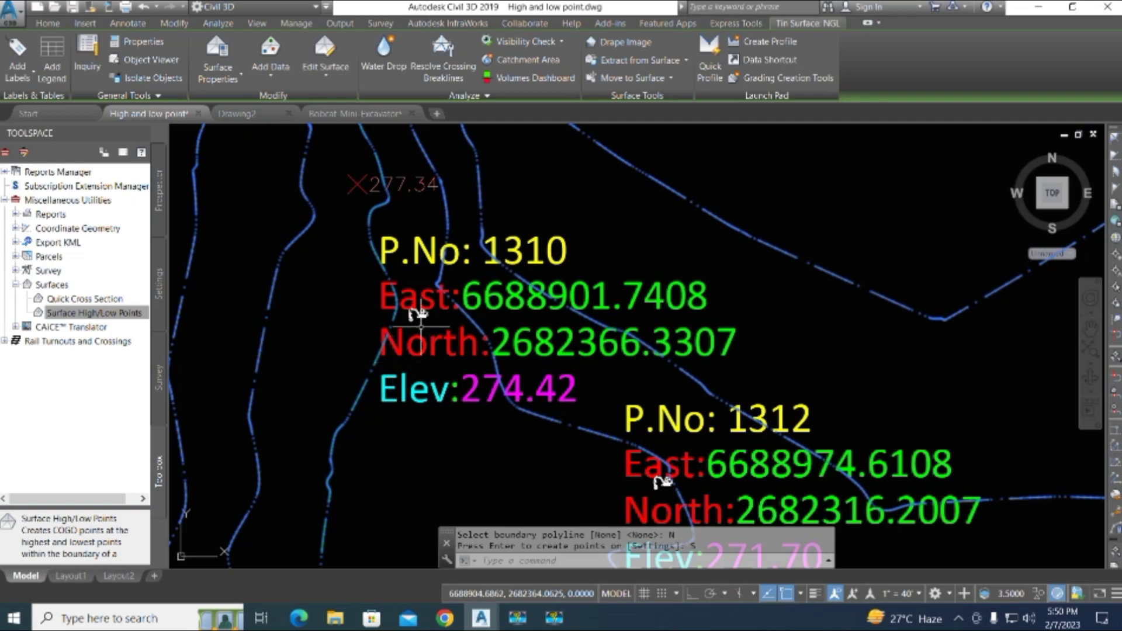
{"action": "middle_click_drag", "start_coordinate": [421, 325], "coordinate": [491, 433]}
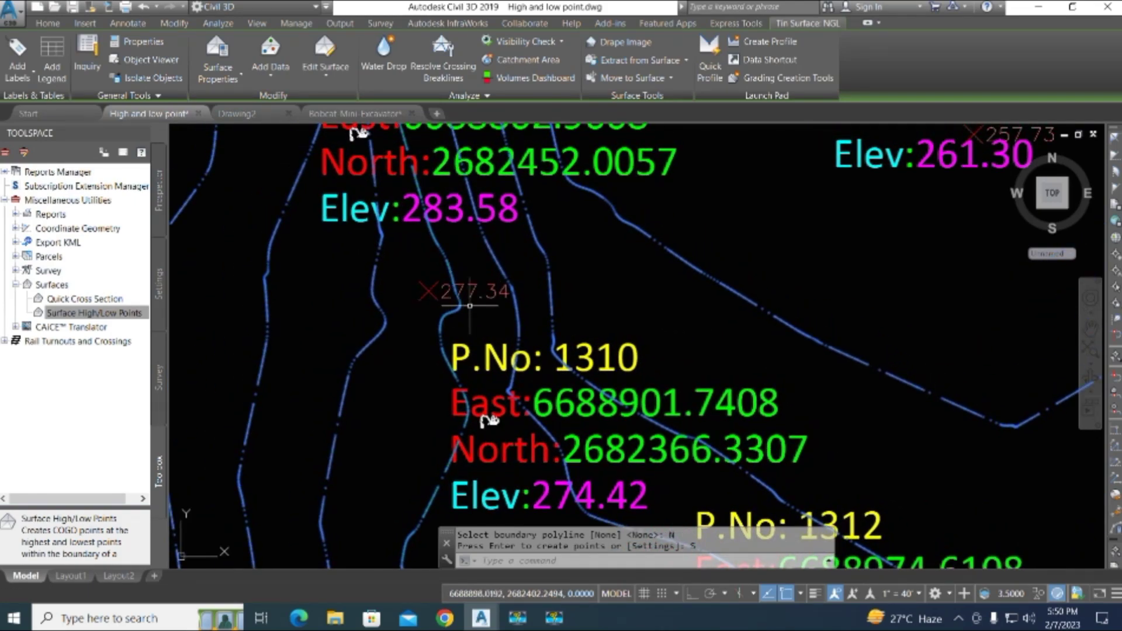
{"action": "scroll", "coordinate": [470, 306], "scroll_direction": "down", "scroll_amount": 5}
{"action": "scroll", "coordinate": [678, 191], "scroll_direction": "up", "scroll_amount": 5}
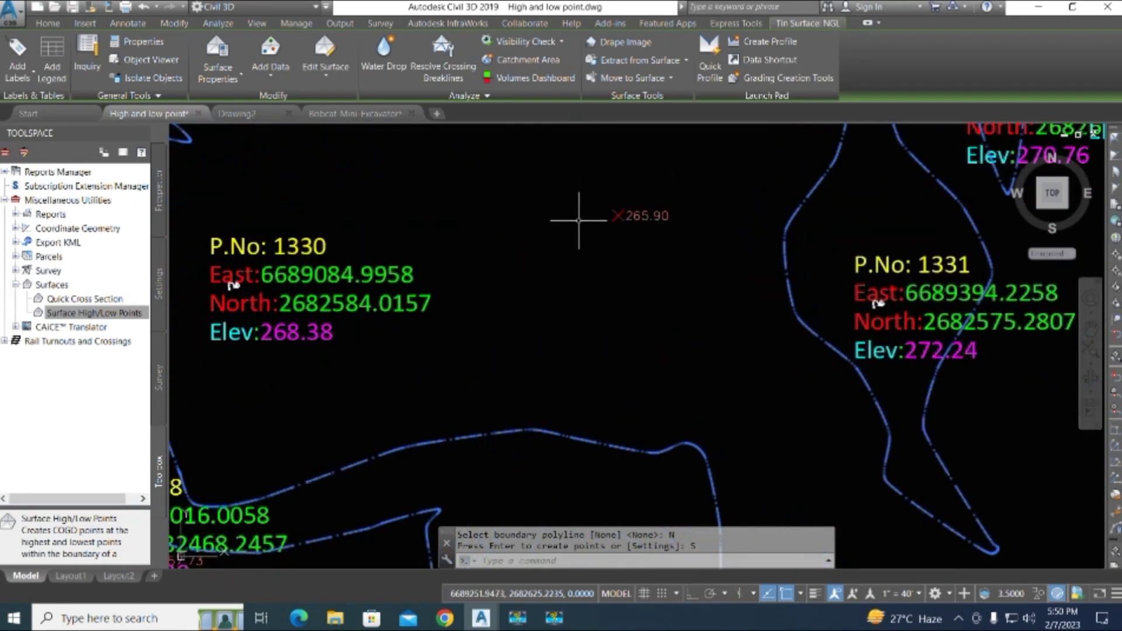
{"action": "middle_click_drag", "start_coordinate": [576, 212], "coordinate": [657, 271]}
{"action": "mouse_move", "coordinate": [405, 280]}
{"action": "middle_mouse_down"}
{"action": "mouse_move", "coordinate": [597, 256]}
{"action": "mouse_move", "coordinate": [597, 221]}
{"action": "middle_mouse_up"}
{"action": "scroll", "coordinate": [532, 310], "scroll_direction": "up", "scroll_amount": 4}
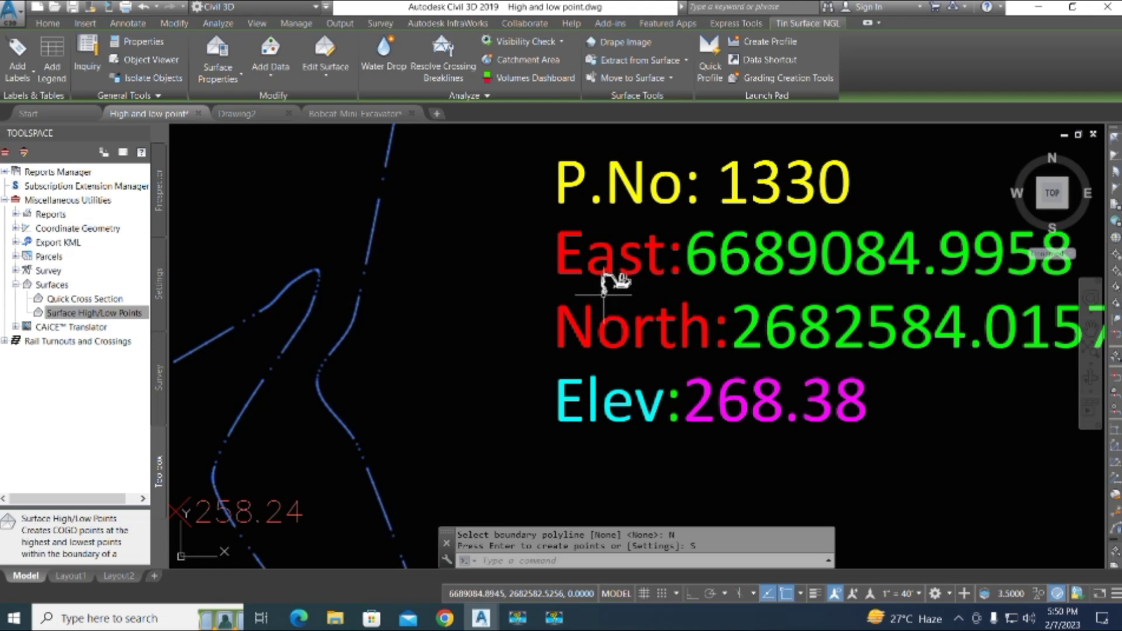
{"action": "scroll", "coordinate": [604, 287], "scroll_direction": "up", "scroll_amount": 6}
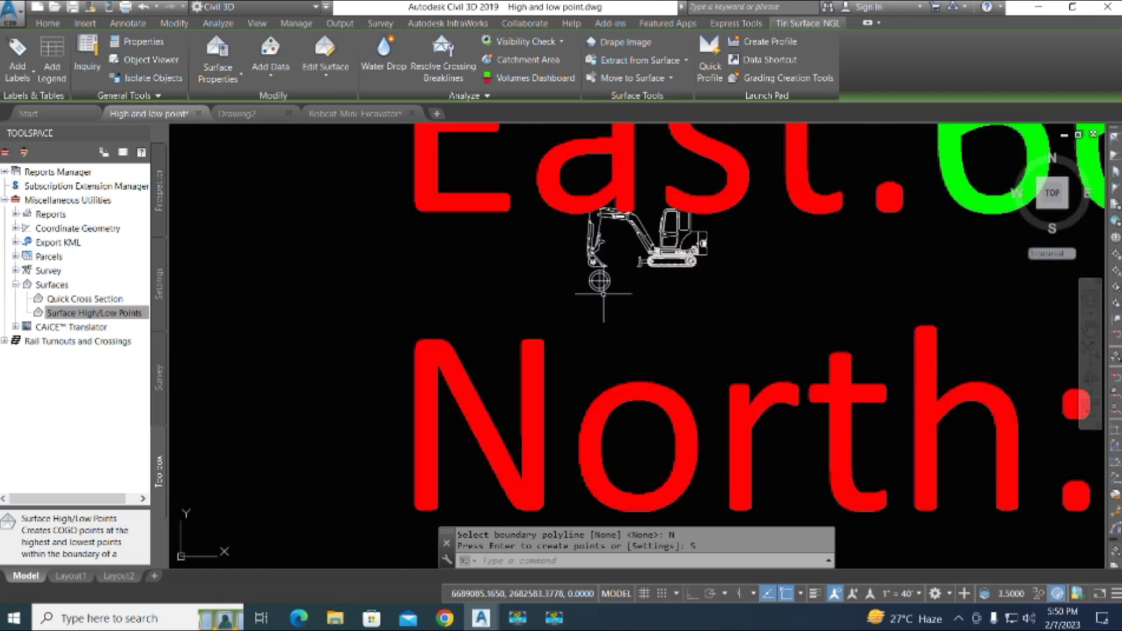
- Edit the Point Style Exca point style and set its marker size to 0.50 inches, using the drawing scale
{"action": "left_click", "coordinate": [159, 285]}
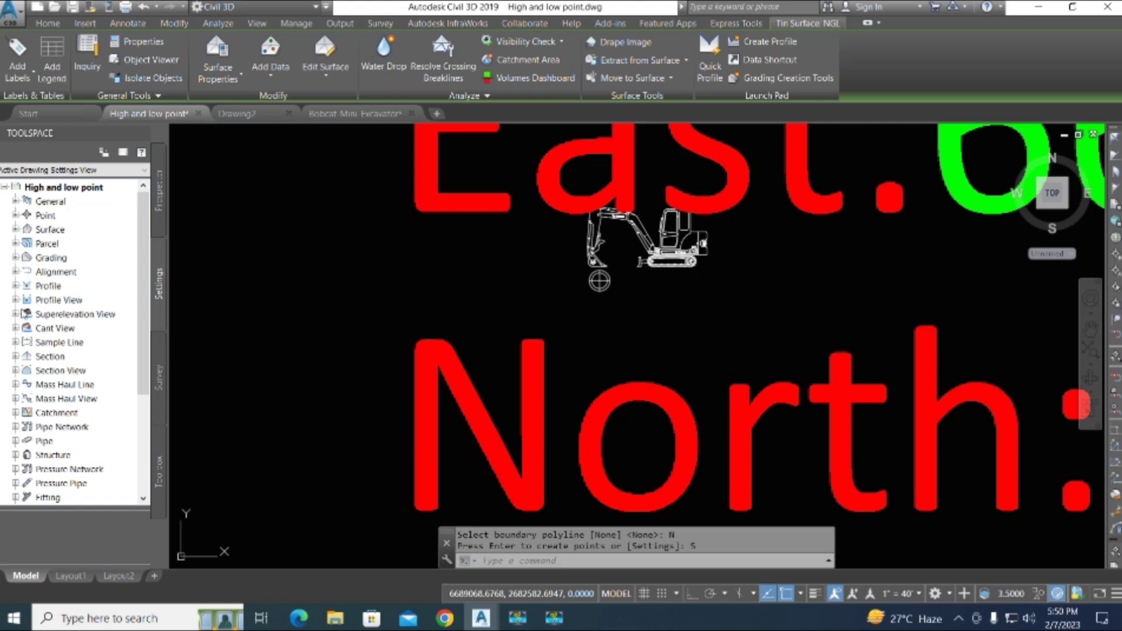
{"action": "left_click", "coordinate": [16, 216]}
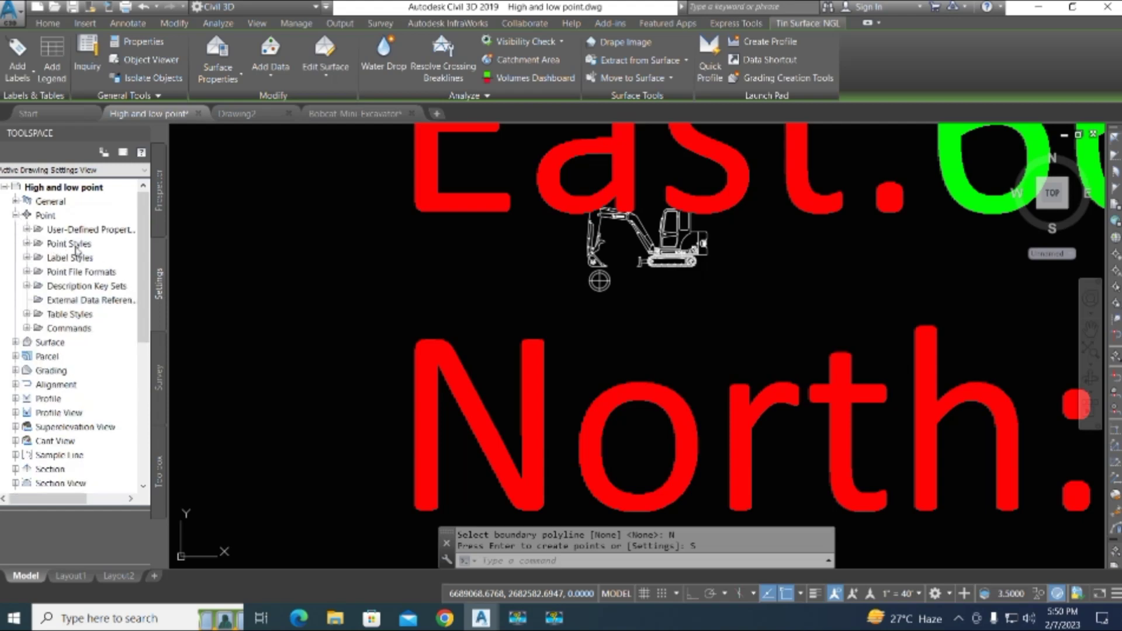
{"action": "left_click", "coordinate": [27, 244]}
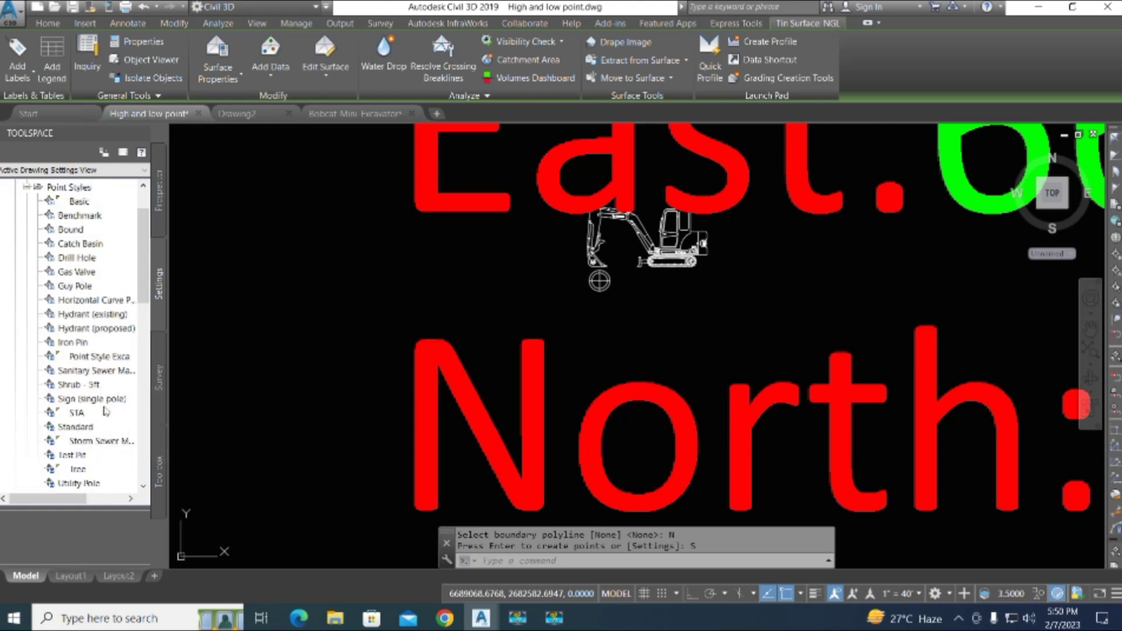
{"action": "right_click", "coordinate": [96, 358]}
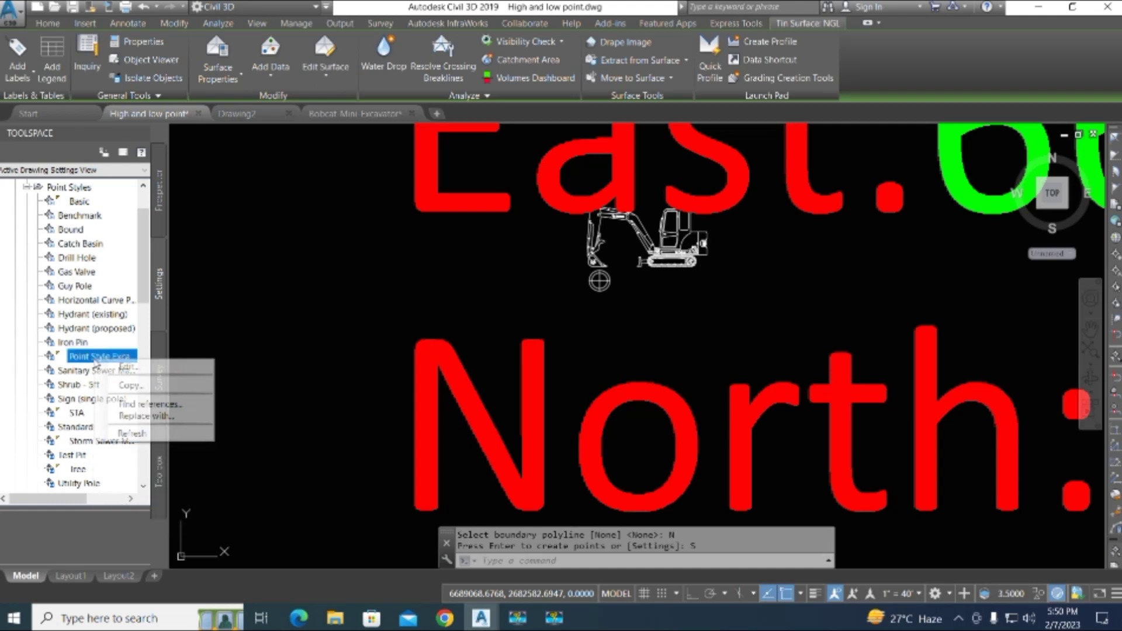
{"action": "left_click", "coordinate": [126, 367]}
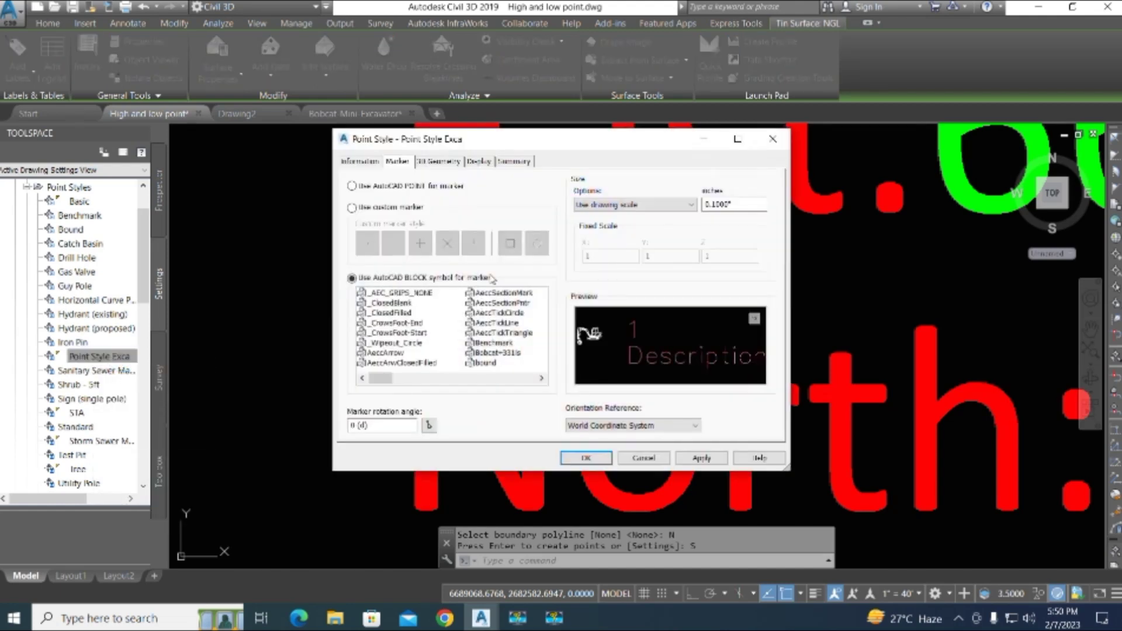
{"action": "key", "text": "Tab"}
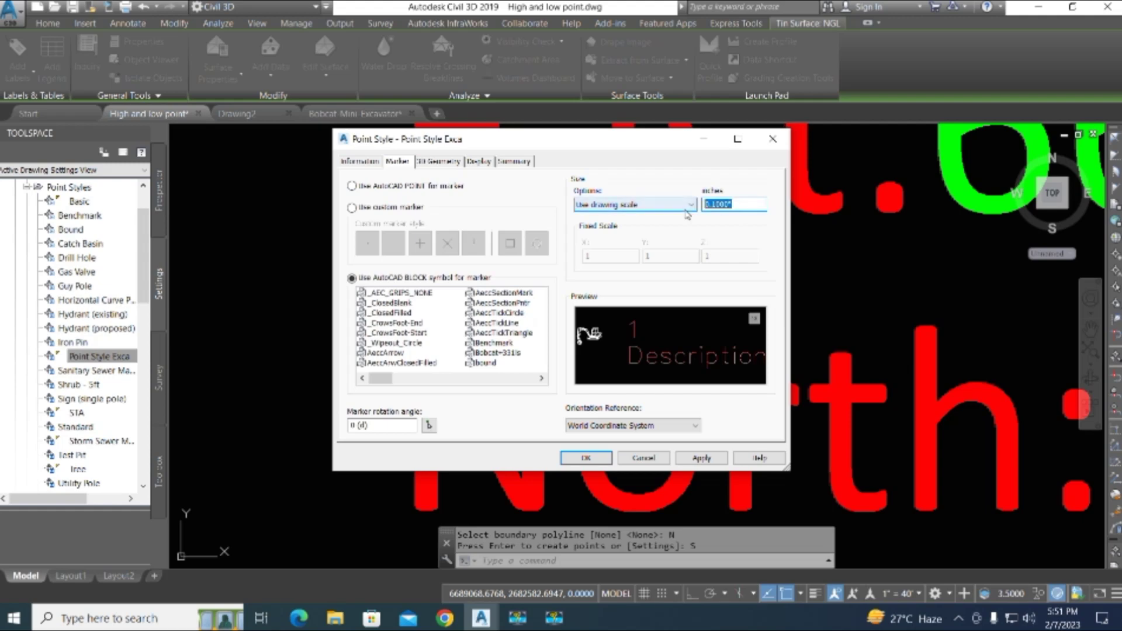
{"action": "type", "text": "0.50"}
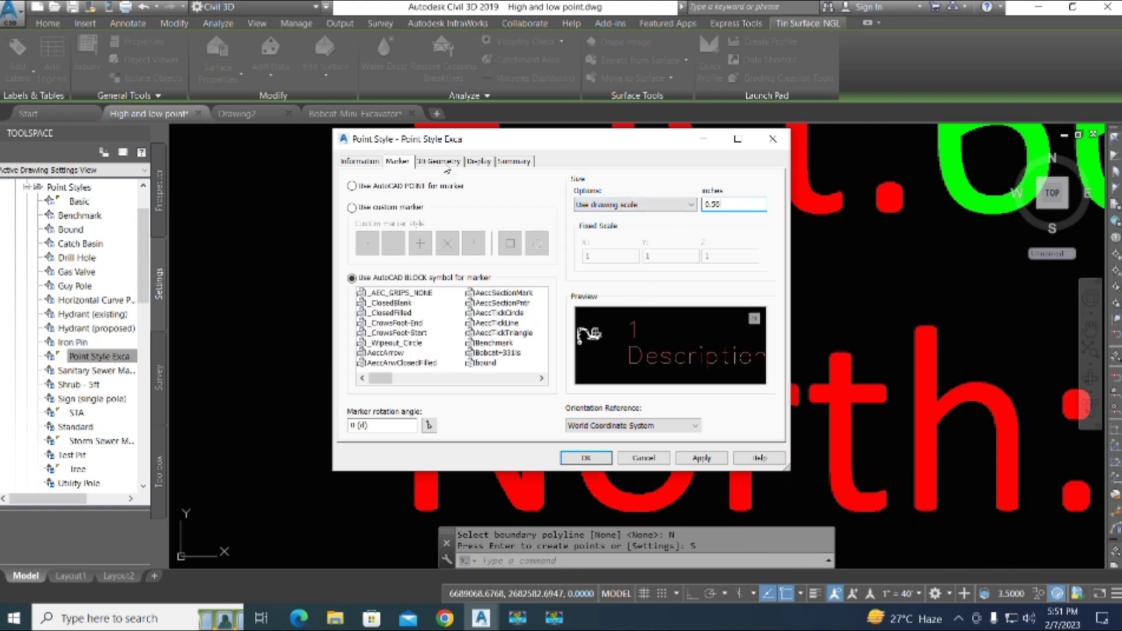
- Review Point Style Exca's display and information settings, apply the style changes, and check the resized marker at point 1330
{"action": "left_click", "coordinate": [445, 163]}
{"action": "left_click", "coordinate": [476, 163]}
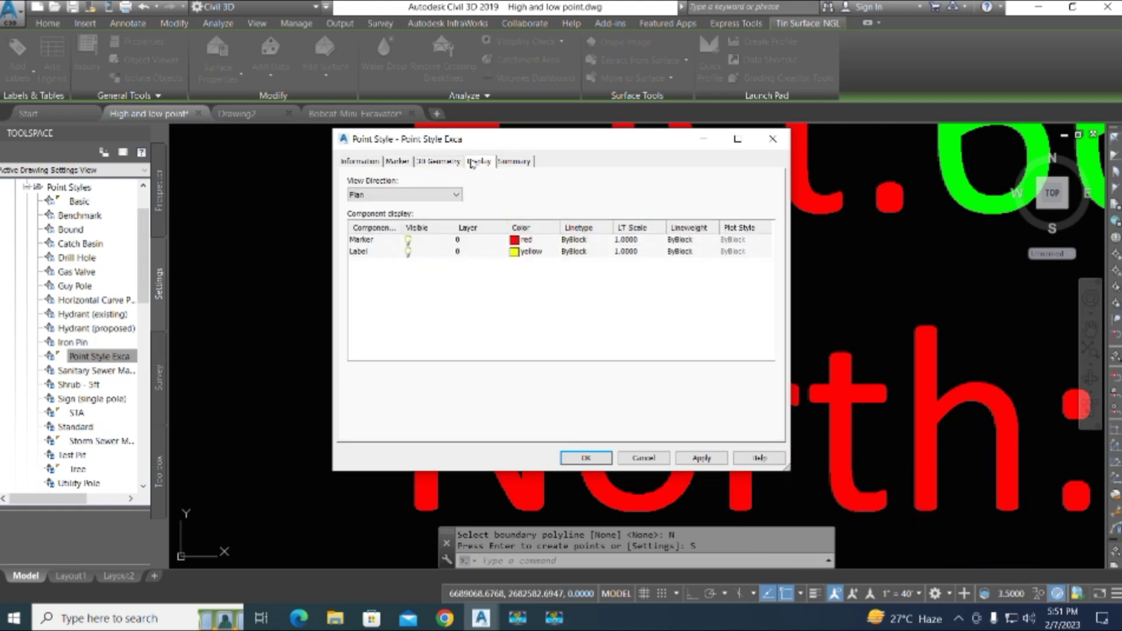
{"action": "left_click", "coordinate": [446, 164]}
{"action": "left_click", "coordinate": [475, 164]}
{"action": "left_click", "coordinate": [397, 195]}
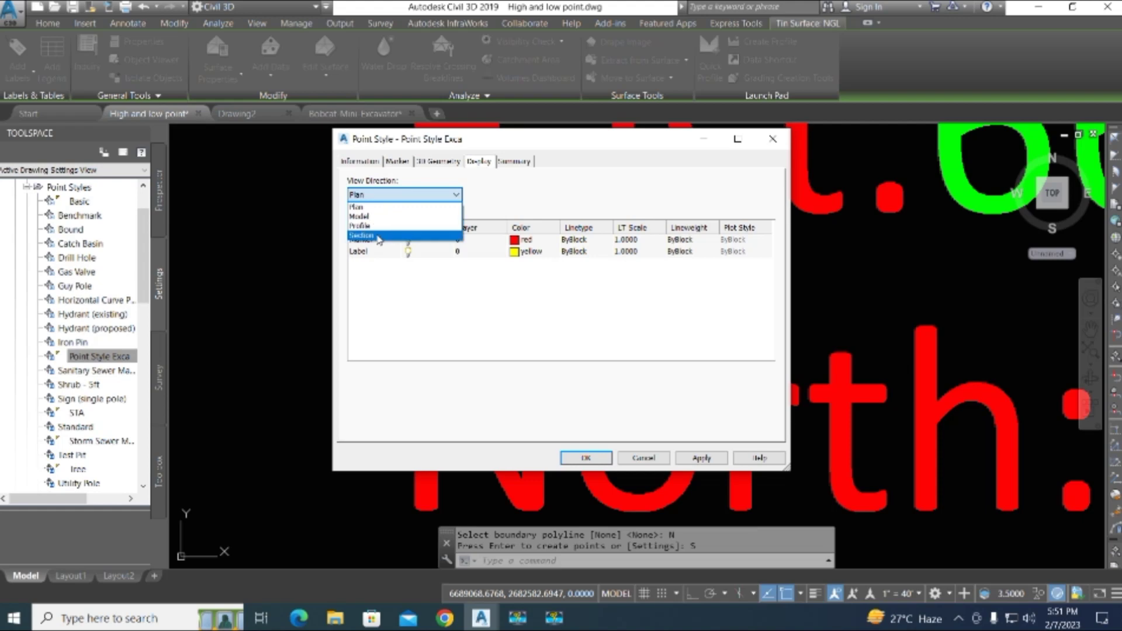
{"action": "left_click", "coordinate": [425, 166]}
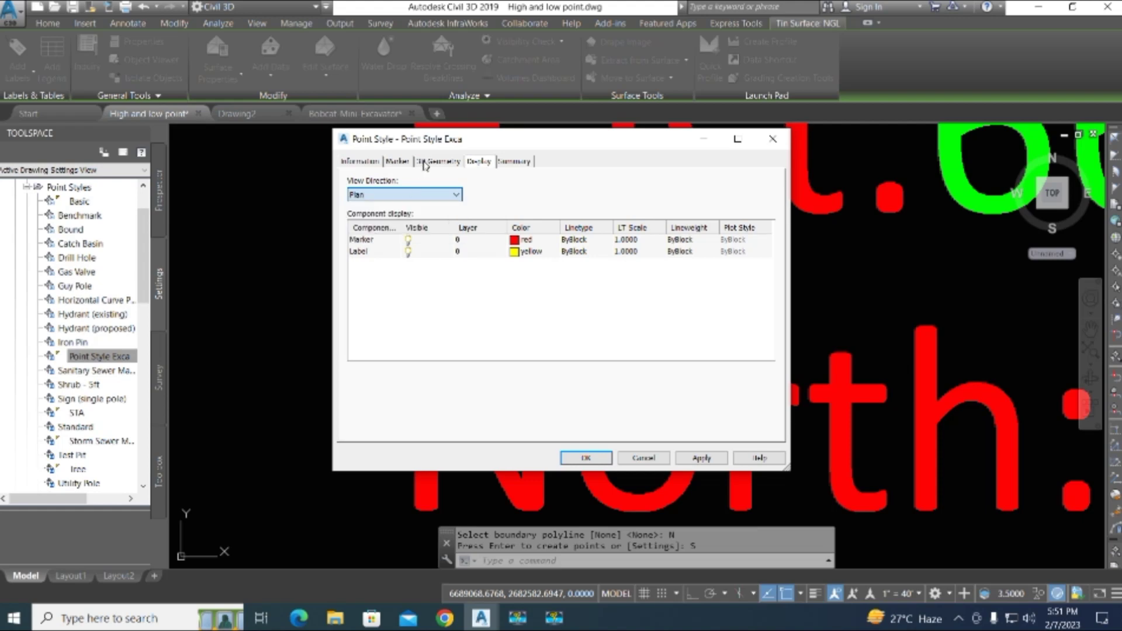
{"action": "left_click", "coordinate": [349, 164]}
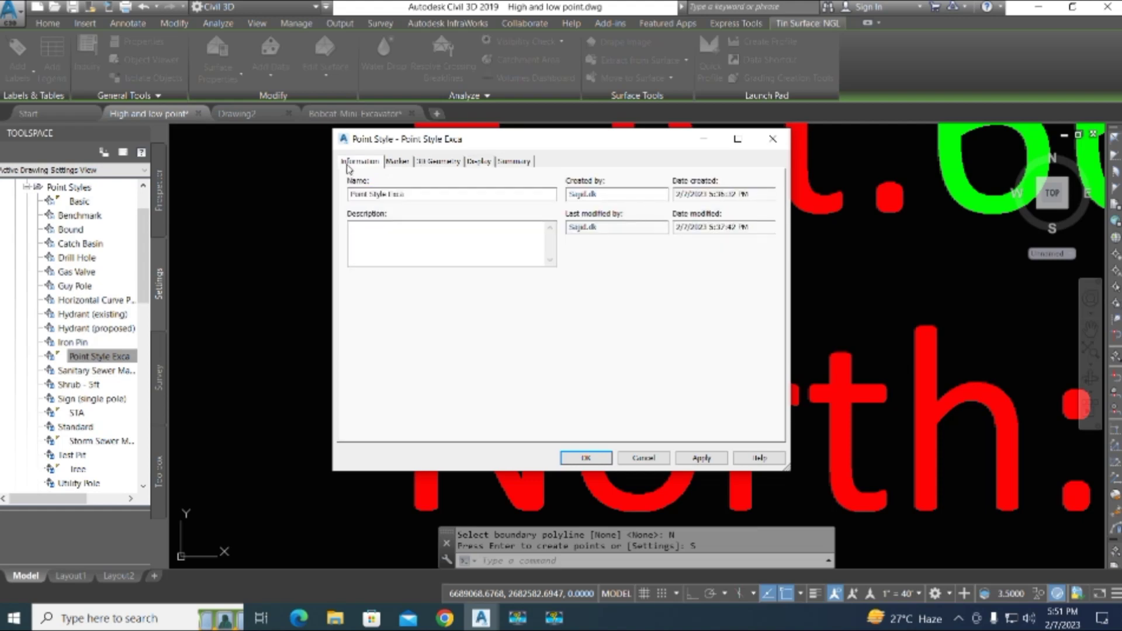
{"action": "left_click", "coordinate": [480, 163]}
{"action": "left_click", "coordinate": [717, 461]}
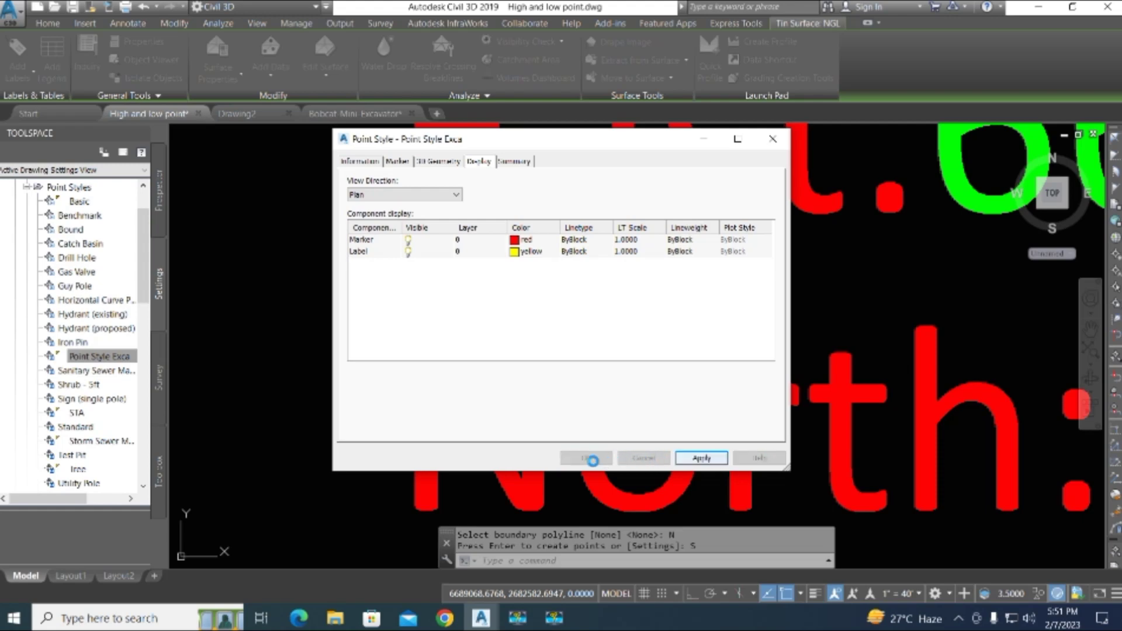
{"action": "left_click", "coordinate": [587, 459]}
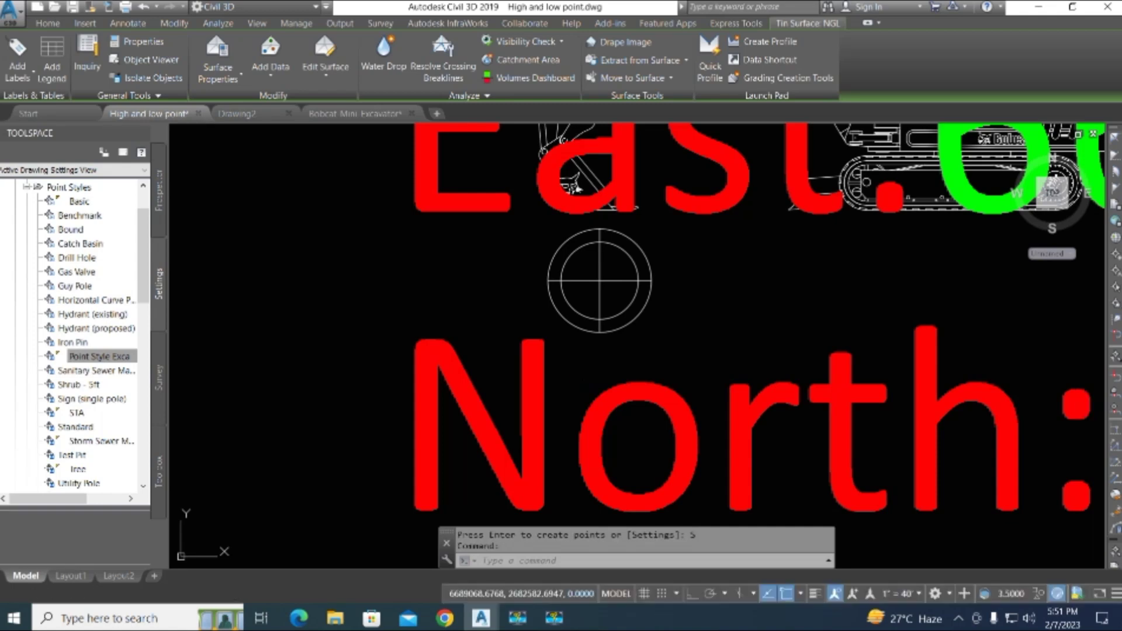
{"action": "scroll", "coordinate": [599, 281], "scroll_direction": "down", "scroll_amount": 5}
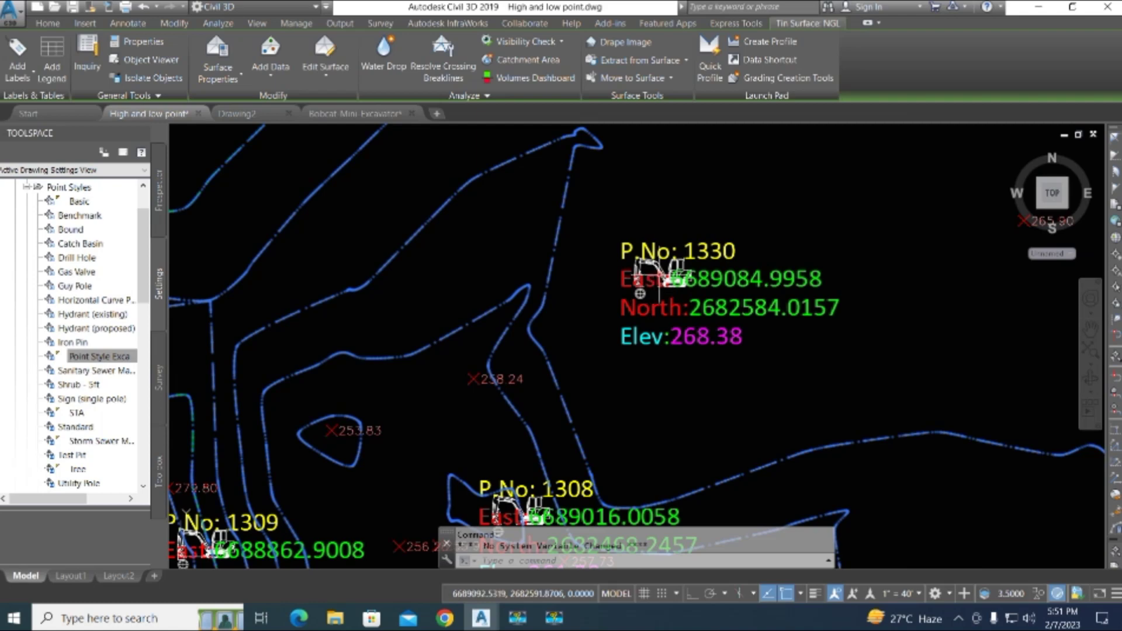
{"action": "scroll", "coordinate": [649, 277], "scroll_direction": "up", "scroll_amount": 2}
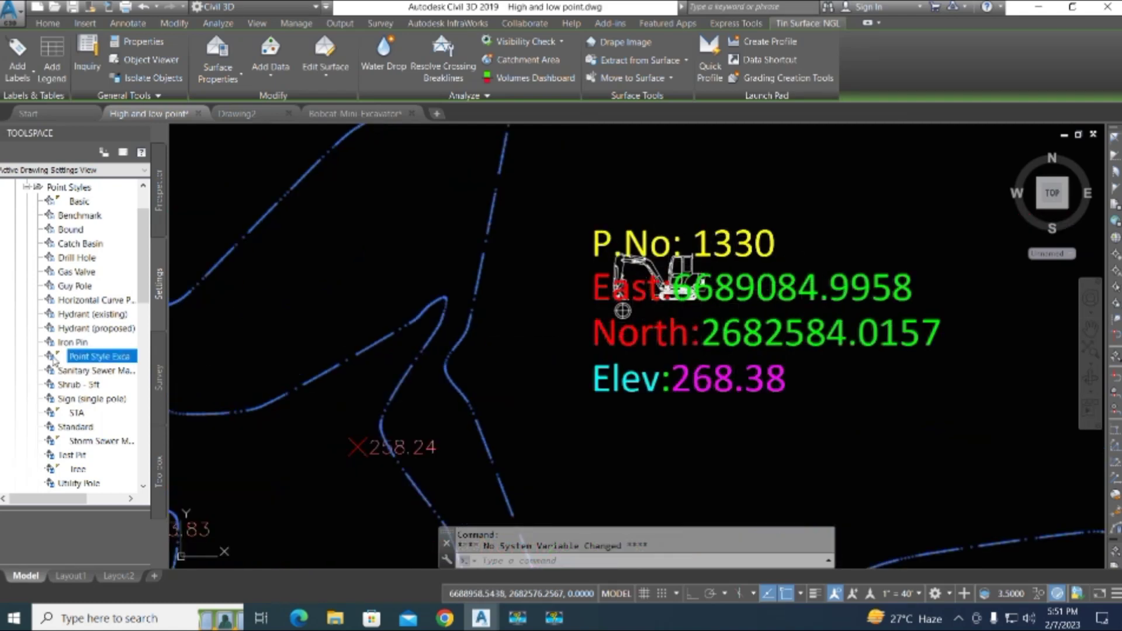
- Open the Highandlowpoint point label style for editing and show its layout settings
{"action": "left_click", "coordinate": [27, 188]}
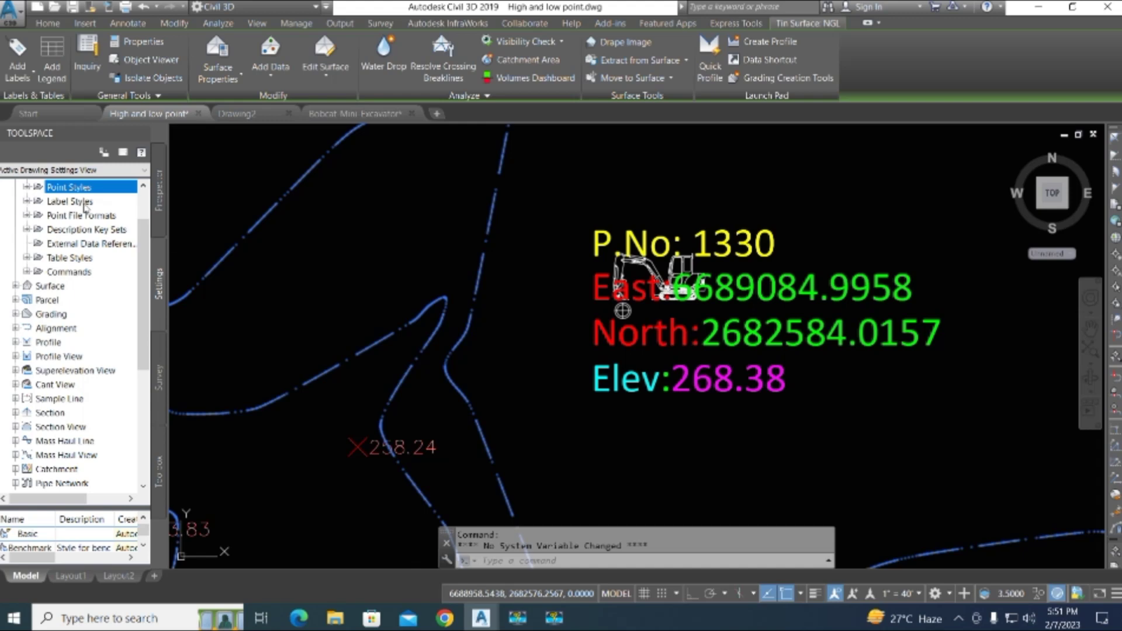
{"action": "left_click", "coordinate": [27, 203]}
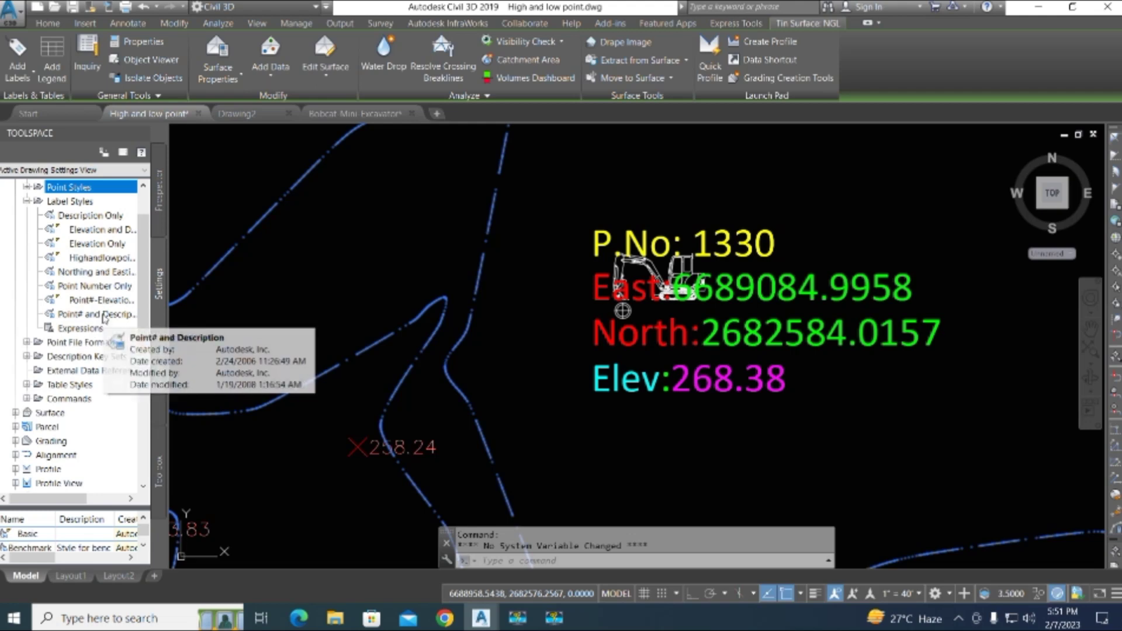
{"action": "right_click", "coordinate": [109, 259]}
{"action": "left_click", "coordinate": [129, 266]}
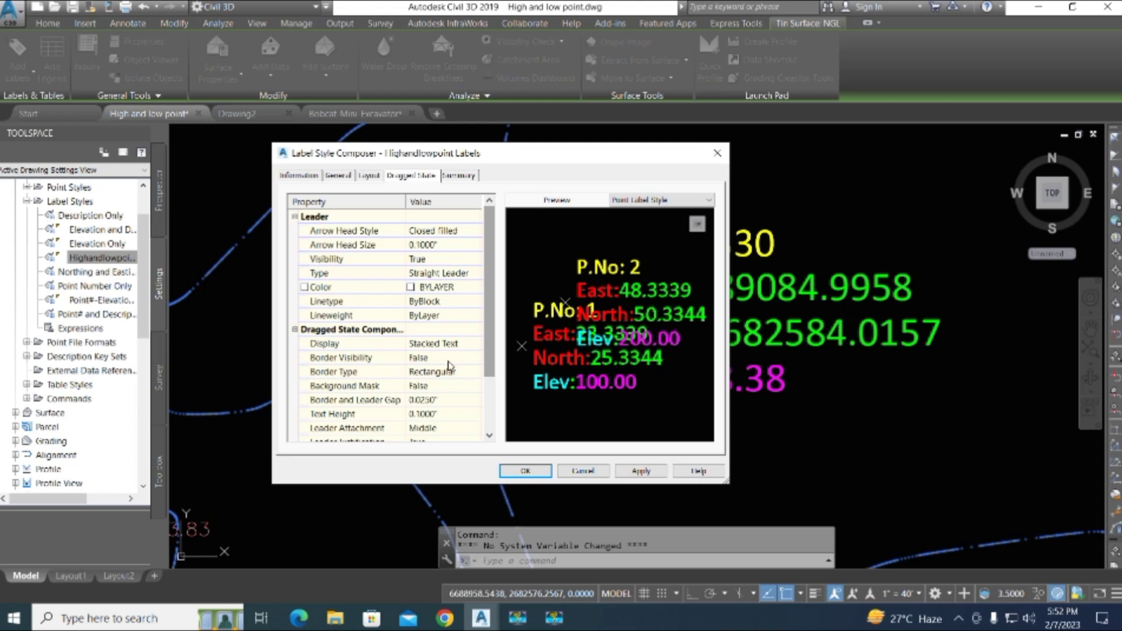
{"action": "left_click", "coordinate": [369, 176]}
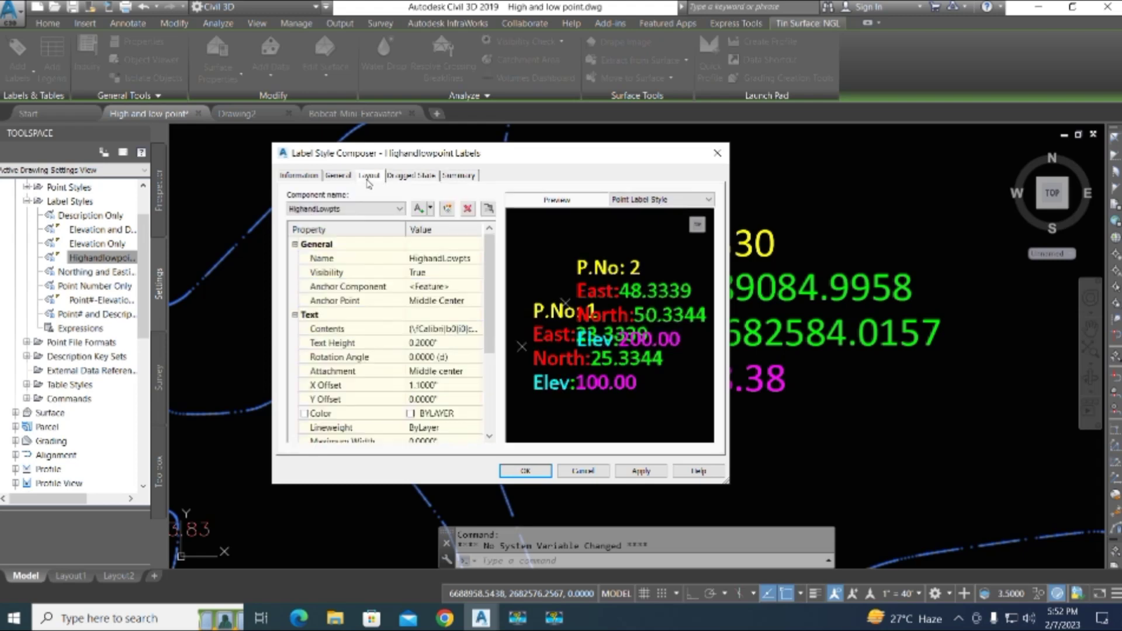
- Set the HighandLowpts text component's X Offset to 2.10 inches and apply it, with the style dialog moved clear of point 1330
{"action": "scroll", "coordinate": [490, 298], "scroll_direction": "down", "scroll_amount": 2}
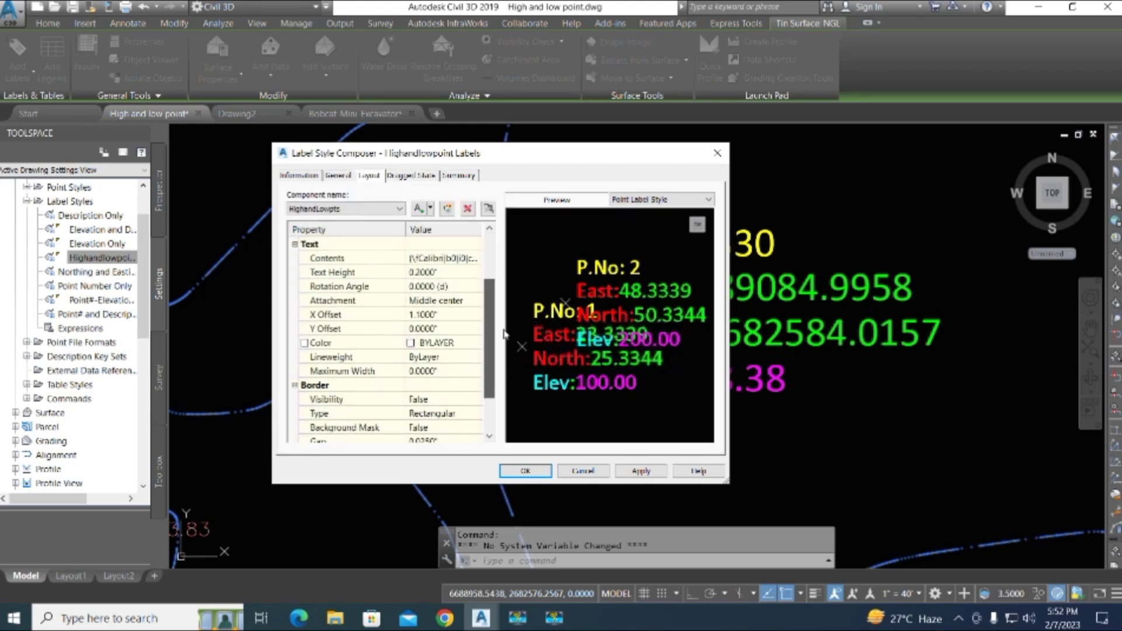
{"action": "scroll", "coordinate": [522, 345], "scroll_direction": "up", "scroll_amount": 4}
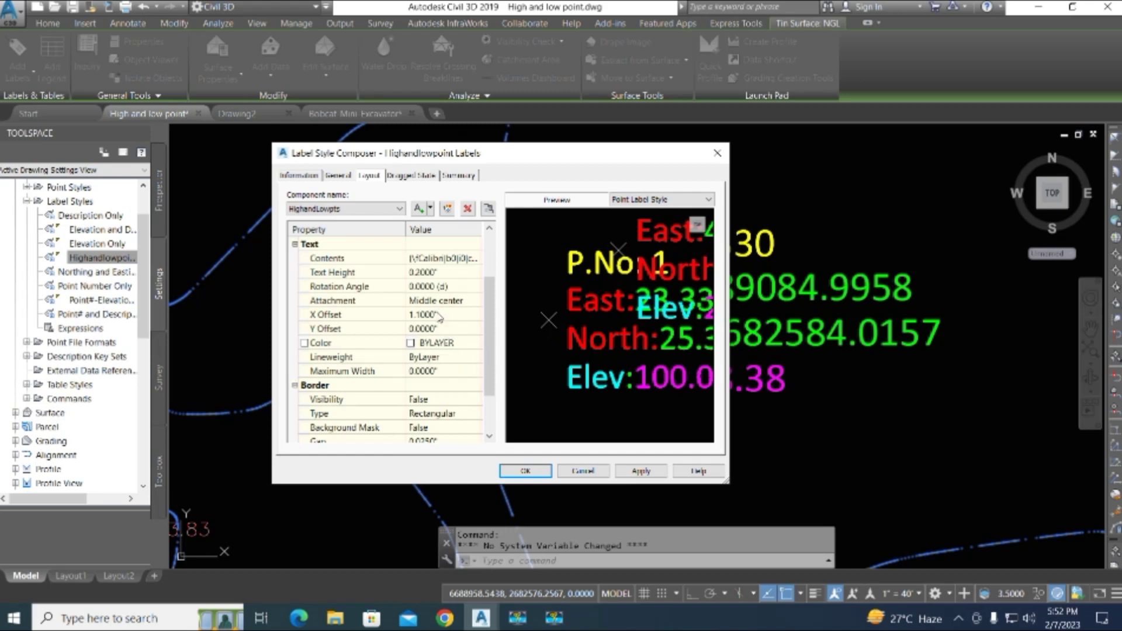
{"action": "left_click", "coordinate": [443, 315]}
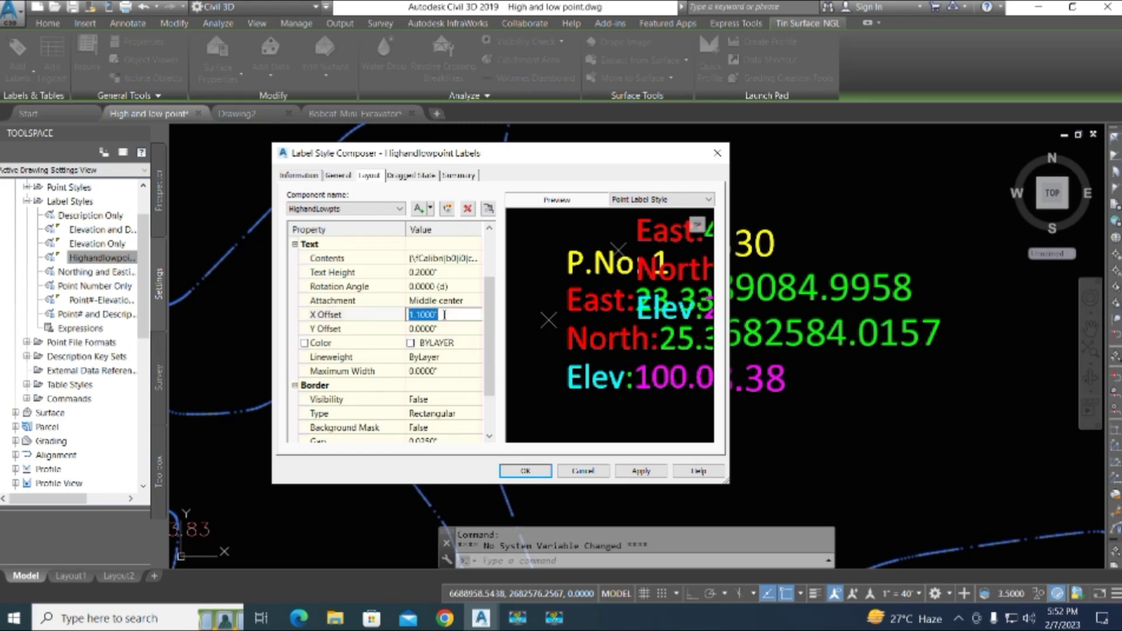
{"action": "type", "text": "2."}
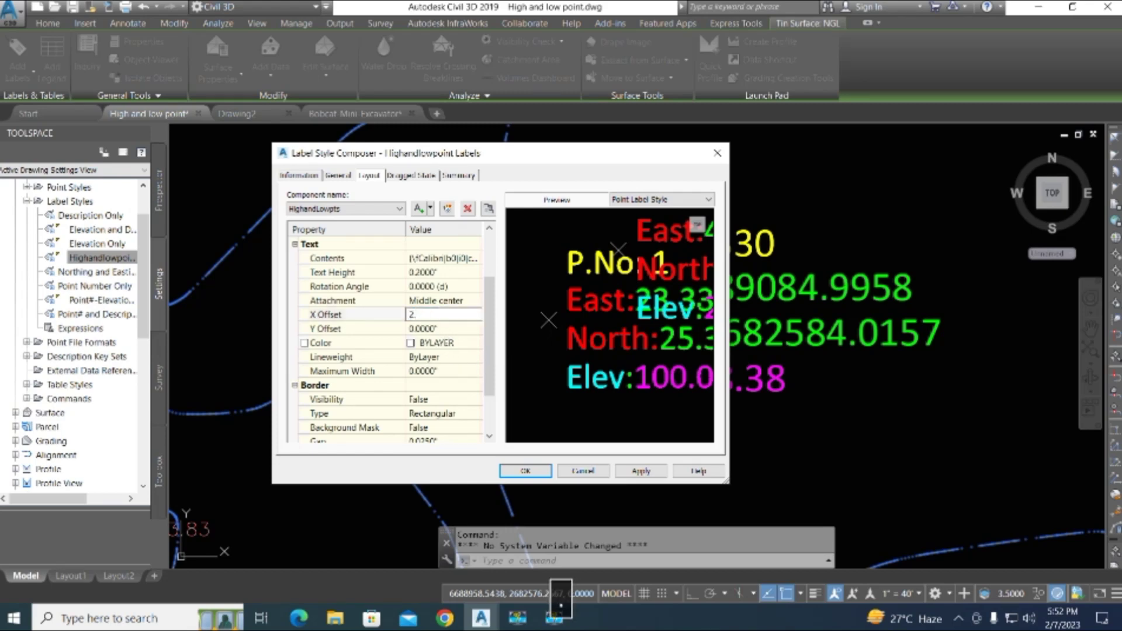
{"action": "type", "text": "10"}
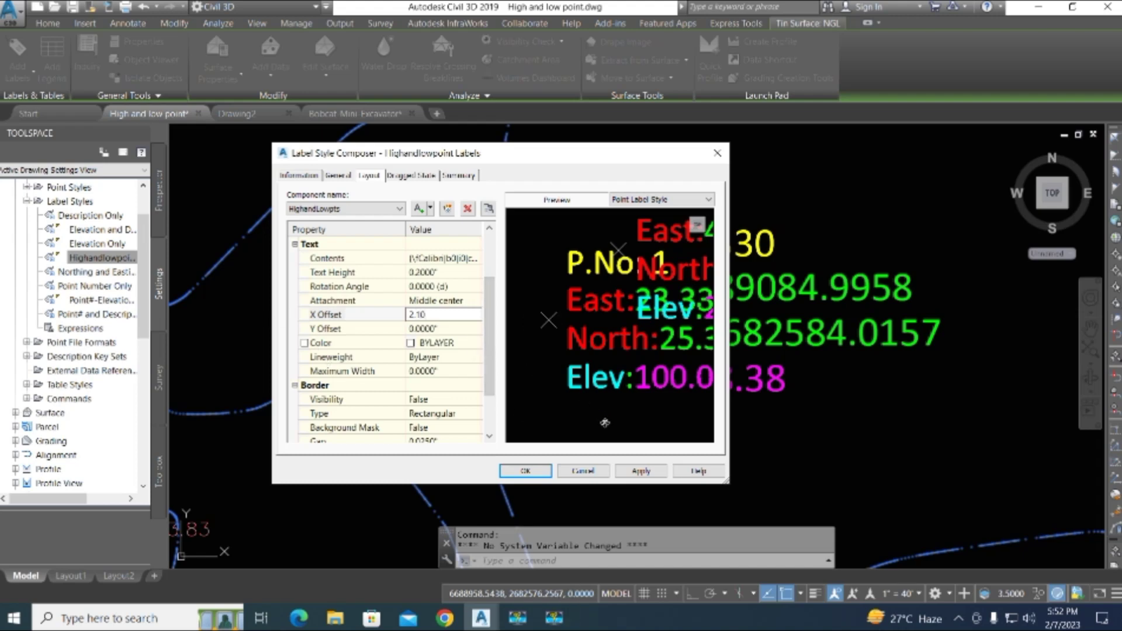
{"action": "left_click", "coordinate": [641, 471]}
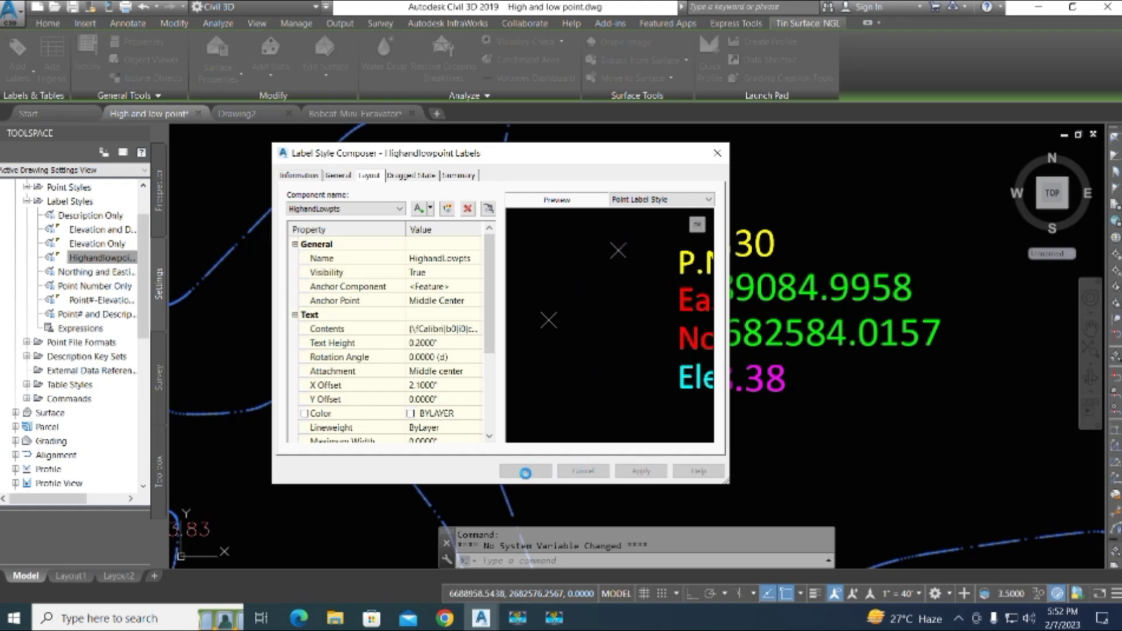
{"action": "left_click_drag", "start_coordinate": [568, 157], "coordinate": [399, 204]}
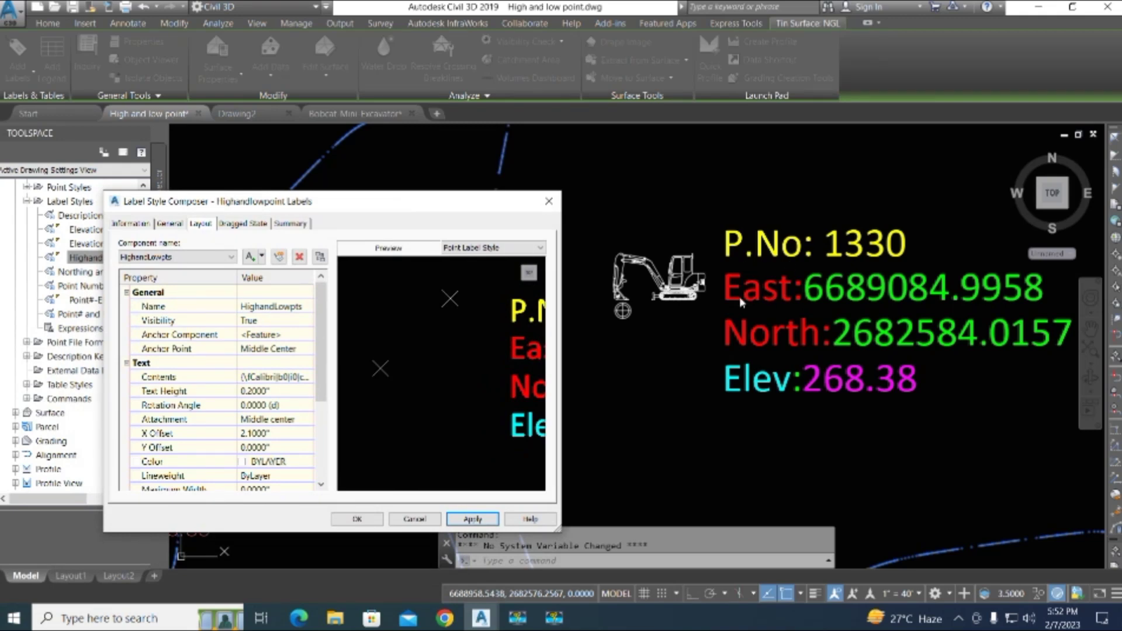
- Change the label text's attachment to Bottom center and apply it to the point labels
{"action": "scroll", "coordinate": [327, 373], "scroll_direction": "down", "scroll_amount": 1}
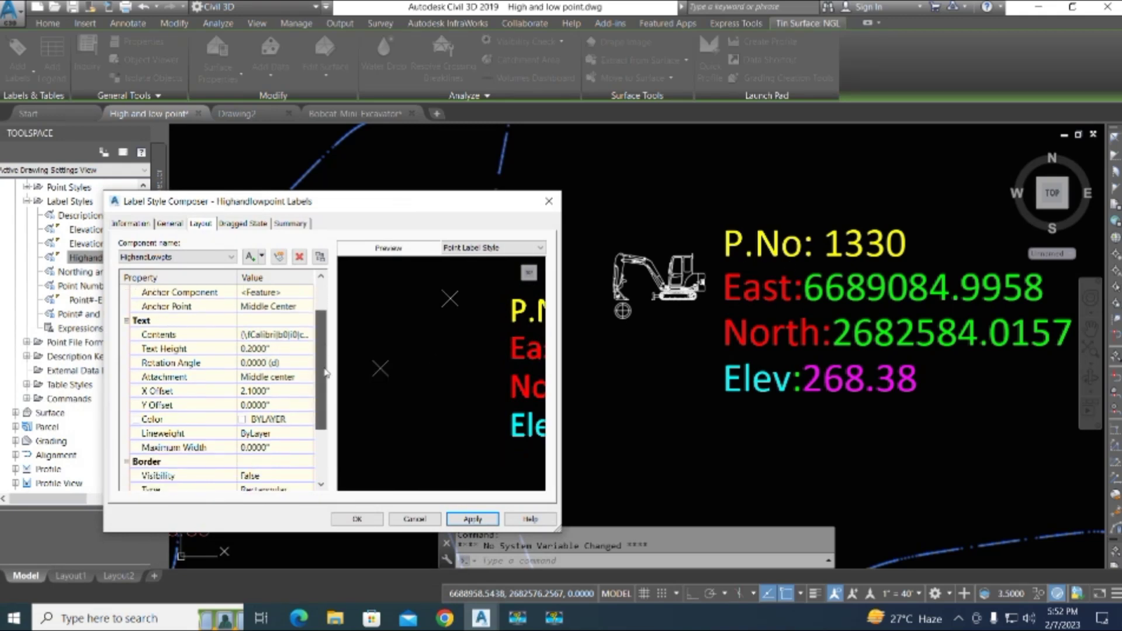
{"action": "scroll", "coordinate": [326, 377], "scroll_direction": "down", "scroll_amount": 1}
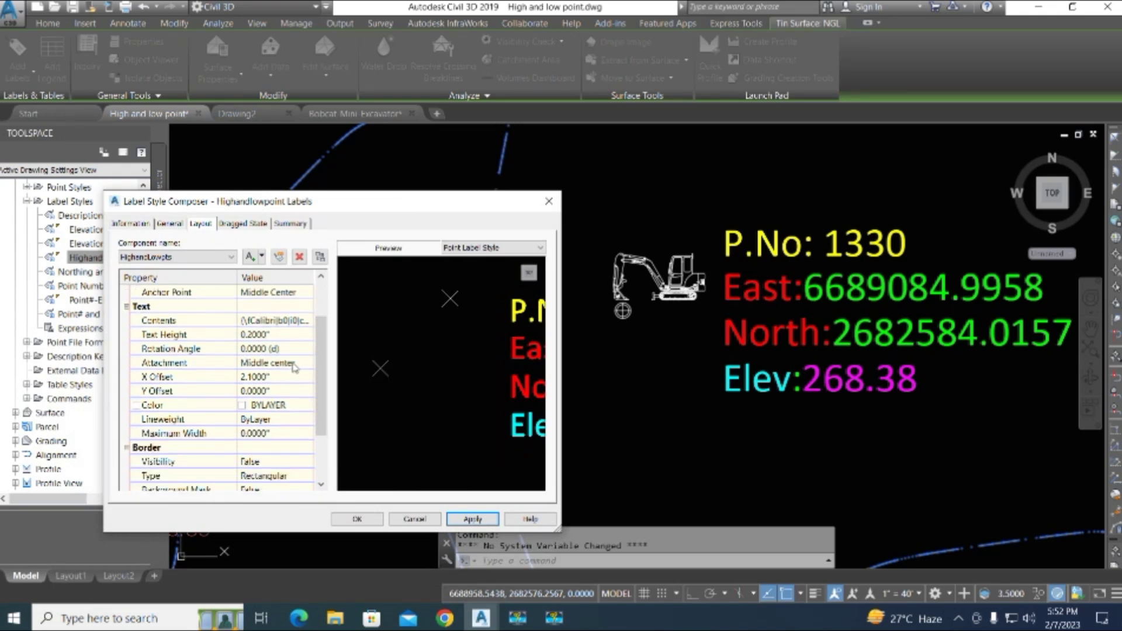
{"action": "left_click", "coordinate": [294, 363]}
{"action": "left_click", "coordinate": [294, 364]}
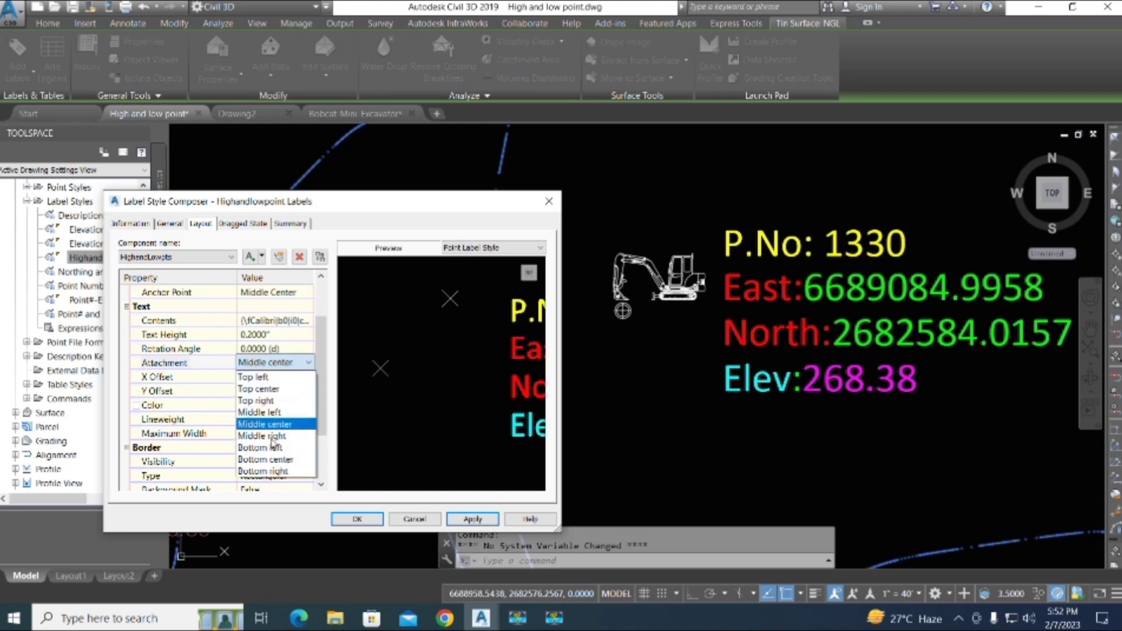
{"action": "left_click", "coordinate": [266, 460]}
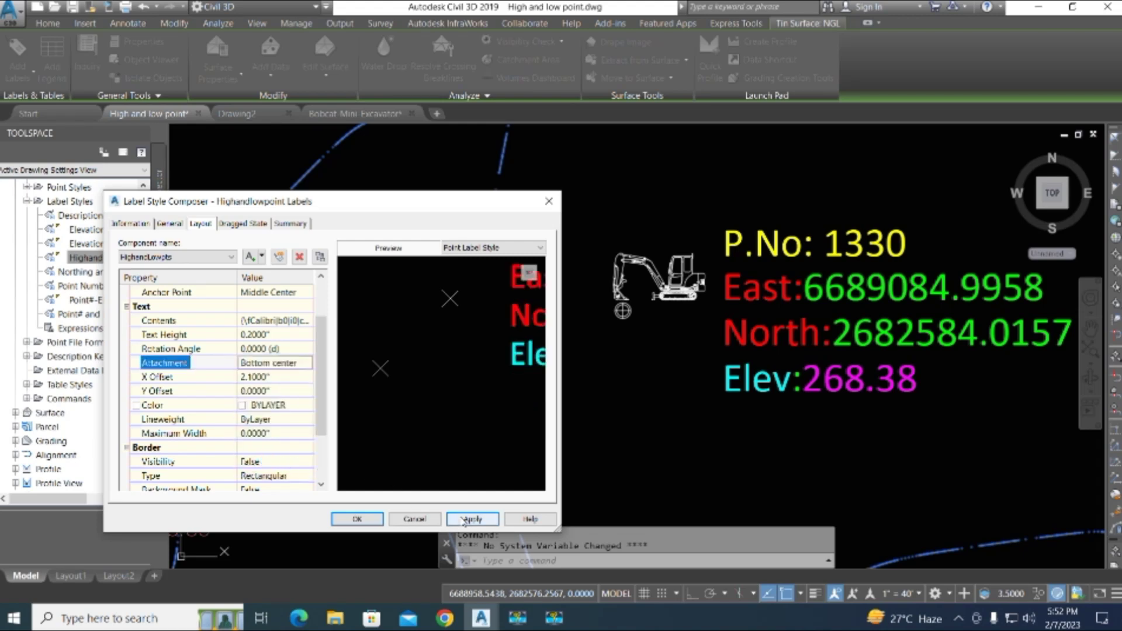
{"action": "left_click", "coordinate": [461, 517]}
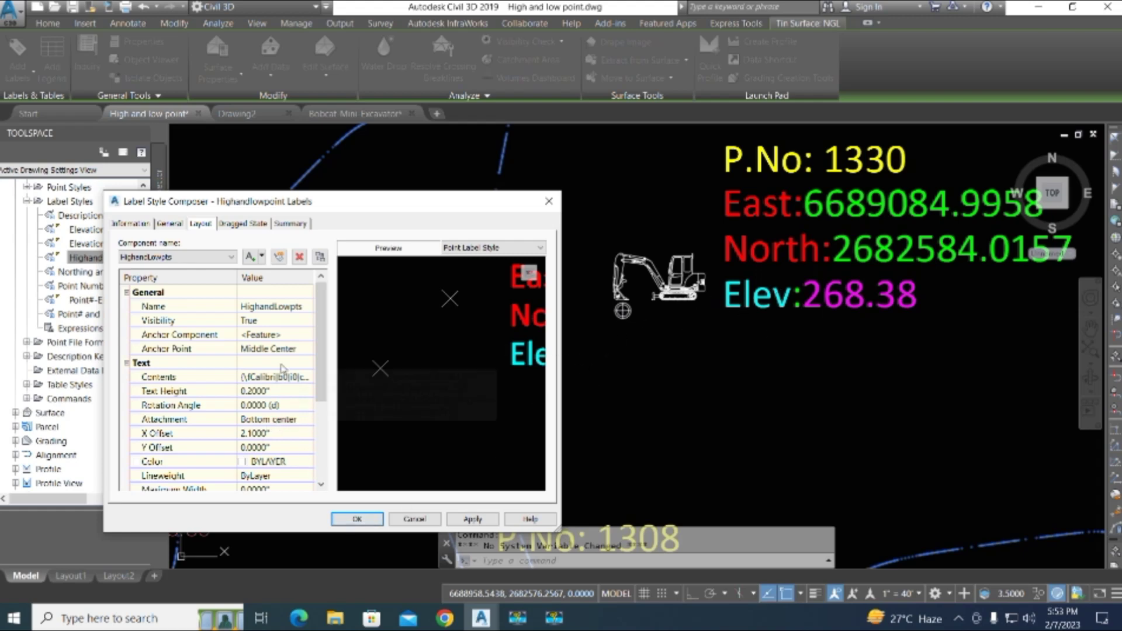
- Change the HighandLowpts component's anchor point to Bottom Left and apply it
{"action": "left_click", "coordinate": [296, 349]}
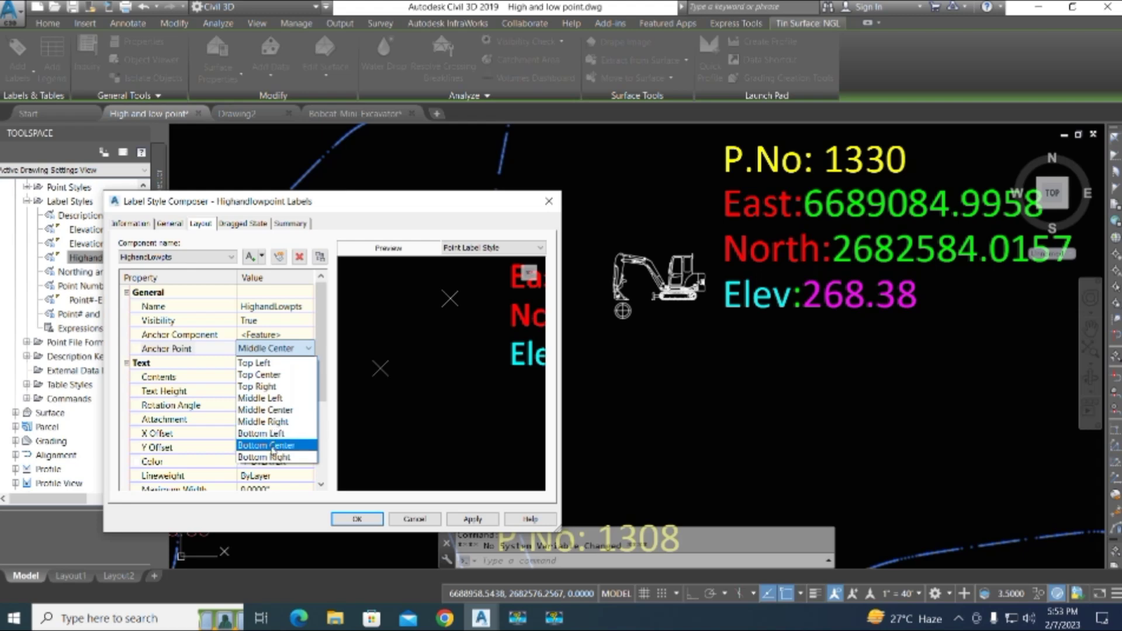
{"action": "left_click", "coordinate": [267, 438]}
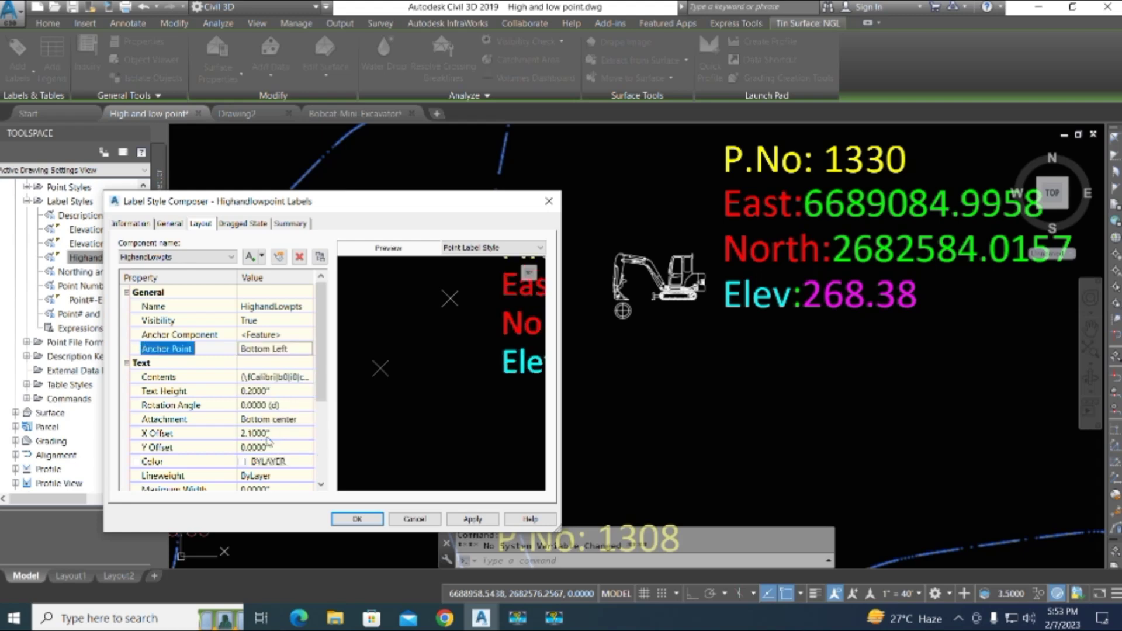
{"action": "left_click", "coordinate": [474, 519]}
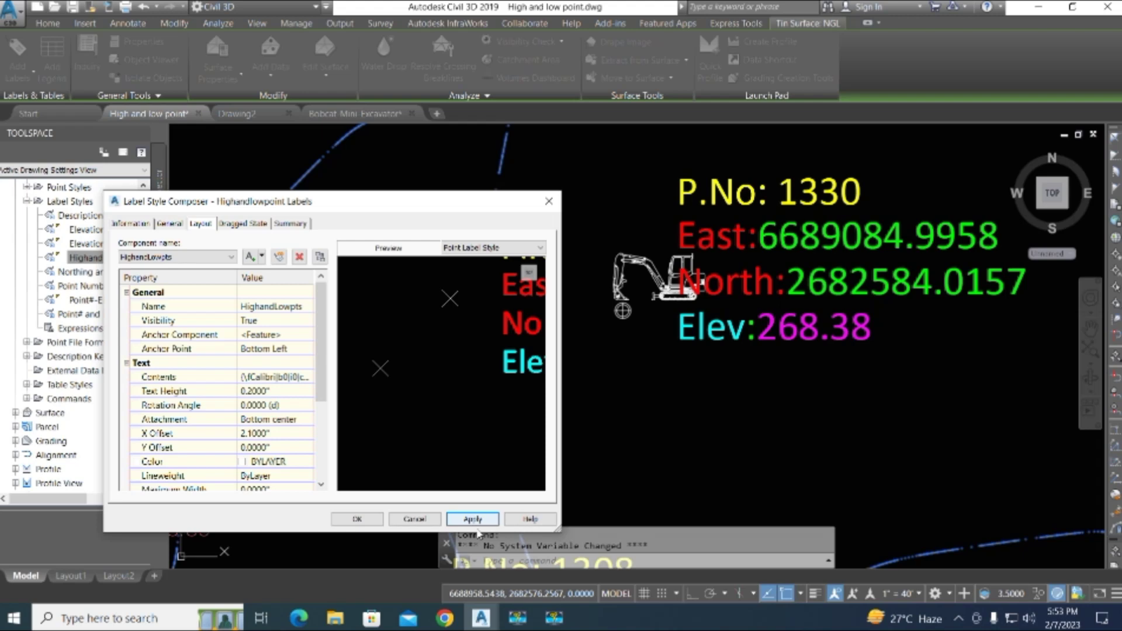
- Try Y Offset values of -4 and -6 inches for the label text, applying each one to the drawing
{"action": "left_click", "coordinate": [276, 448]}
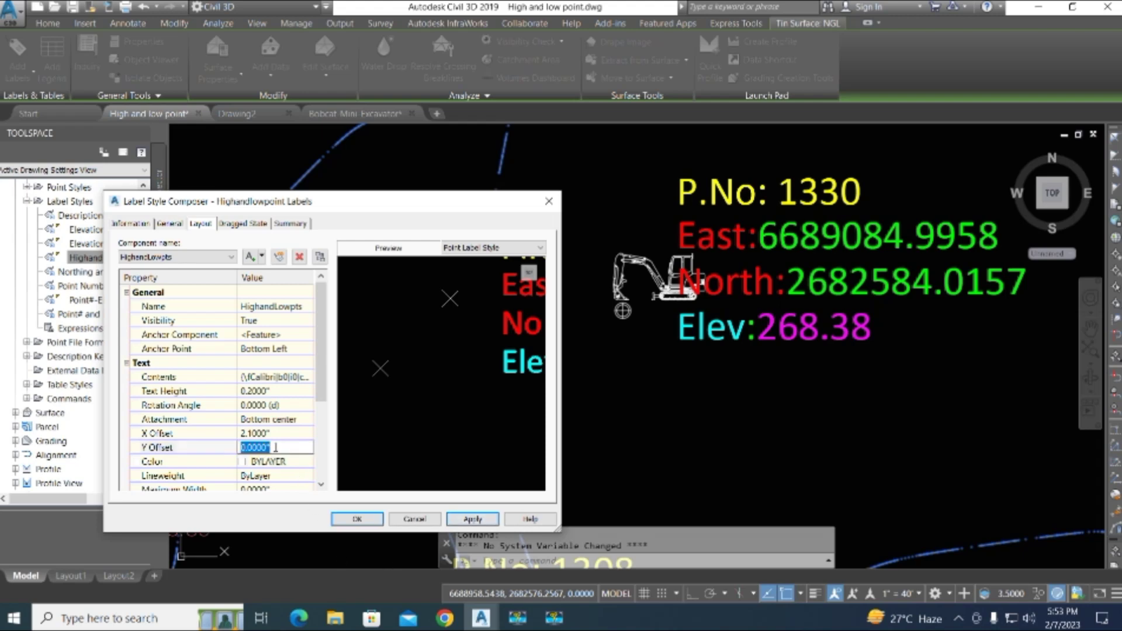
{"action": "type", "text": "-"}
{"action": "type", "text": "0"}
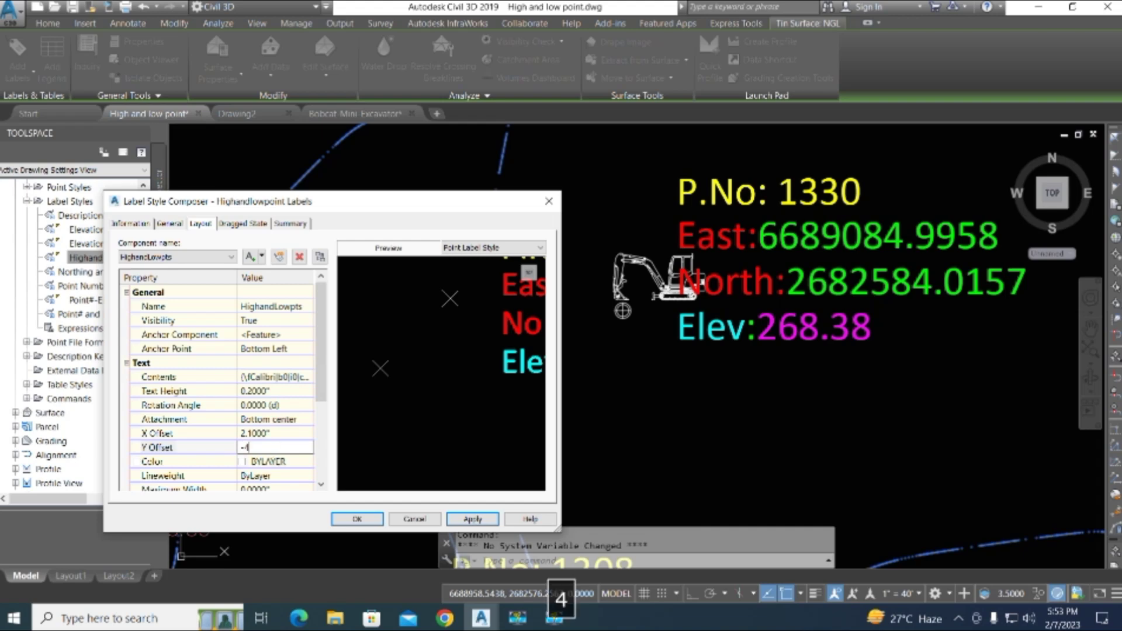
{"action": "left_click", "coordinate": [479, 519]}
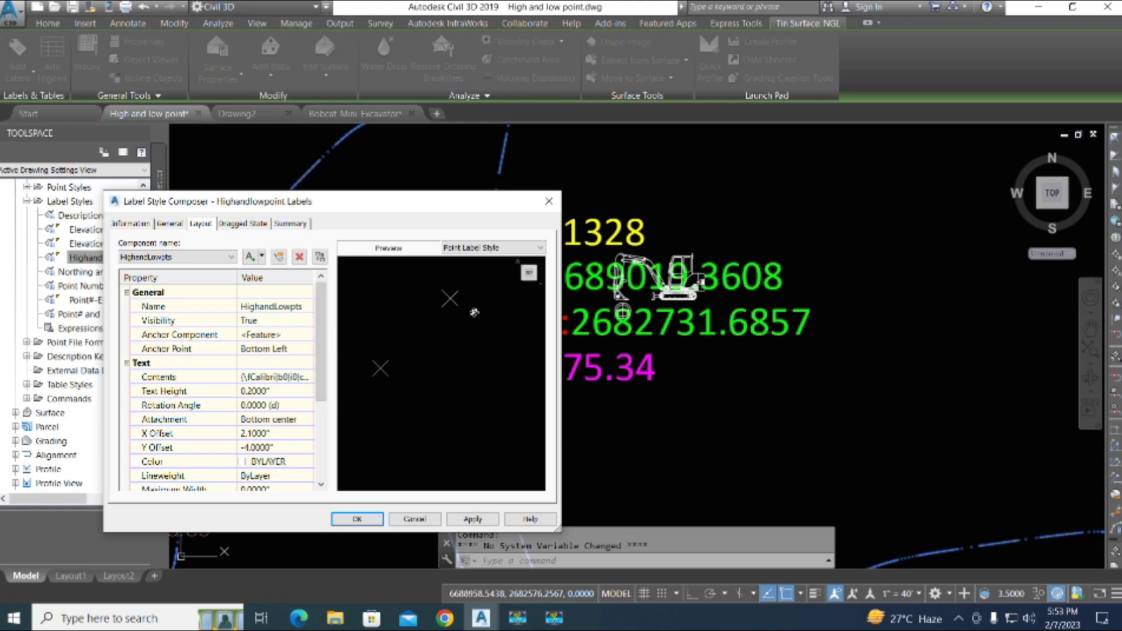
{"action": "left_click", "coordinate": [272, 448]}
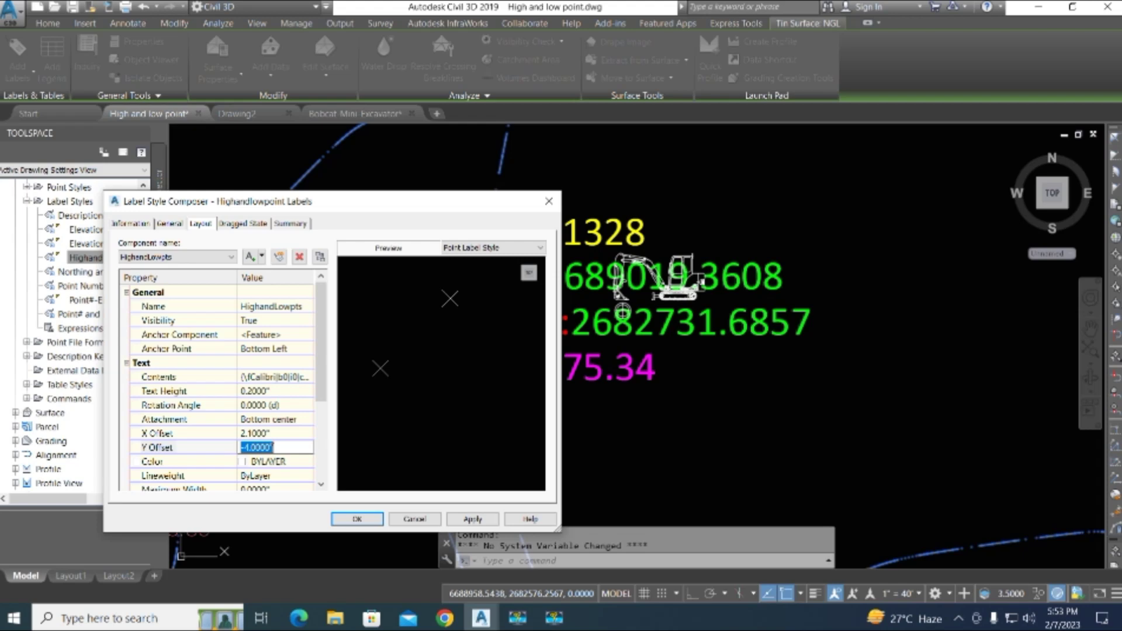
{"action": "type", "text": "-6"}
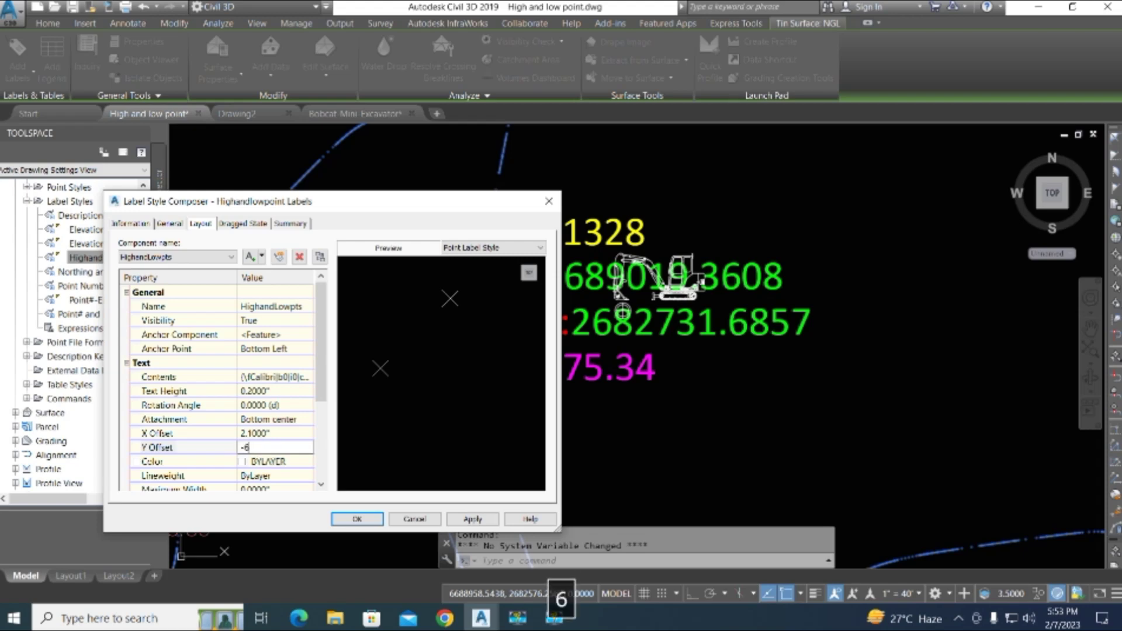
{"action": "left_click", "coordinate": [472, 519]}
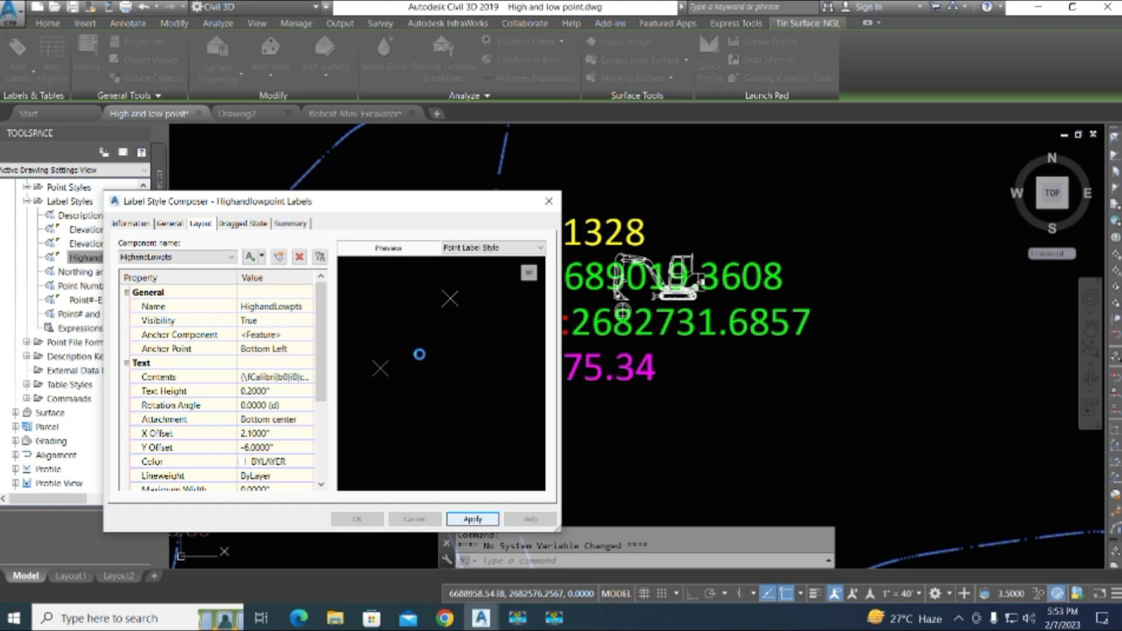
{"action": "mouse_move", "coordinate": [429, 206]}
{"action": "left_mouse_down"}
{"action": "mouse_move", "coordinate": [1057, 185]}
{"action": "mouse_move", "coordinate": [1012, 143]}
{"action": "mouse_move", "coordinate": [556, 145]}
{"action": "left_mouse_up"}
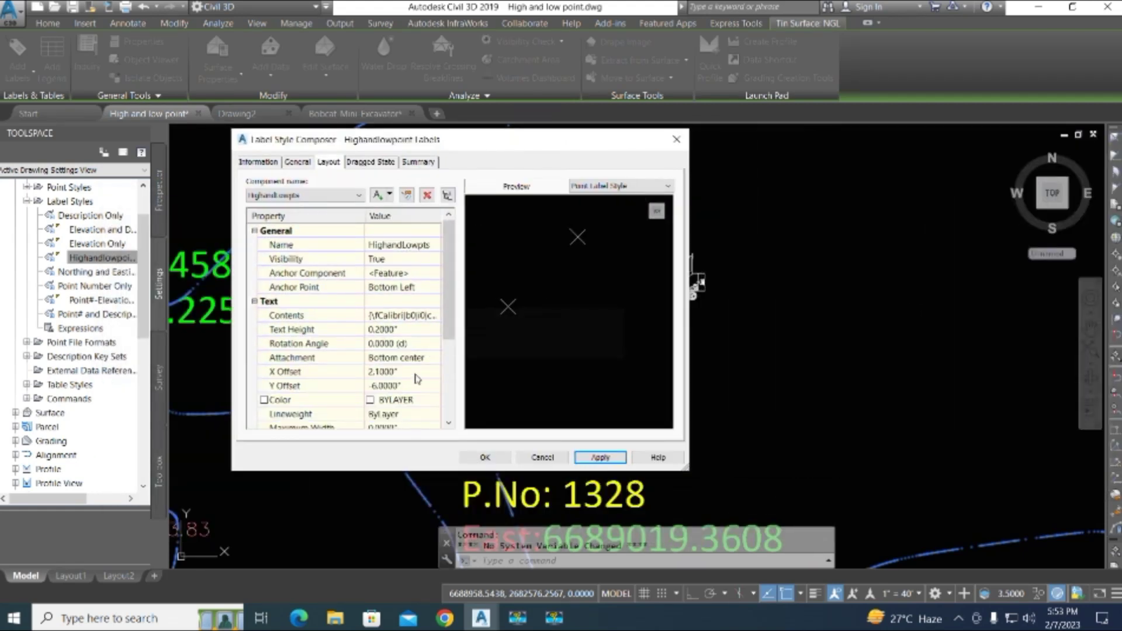
- Set the label text's Y Offset to -1 inch, apply it, and save the label style
{"action": "left_click", "coordinate": [406, 385]}
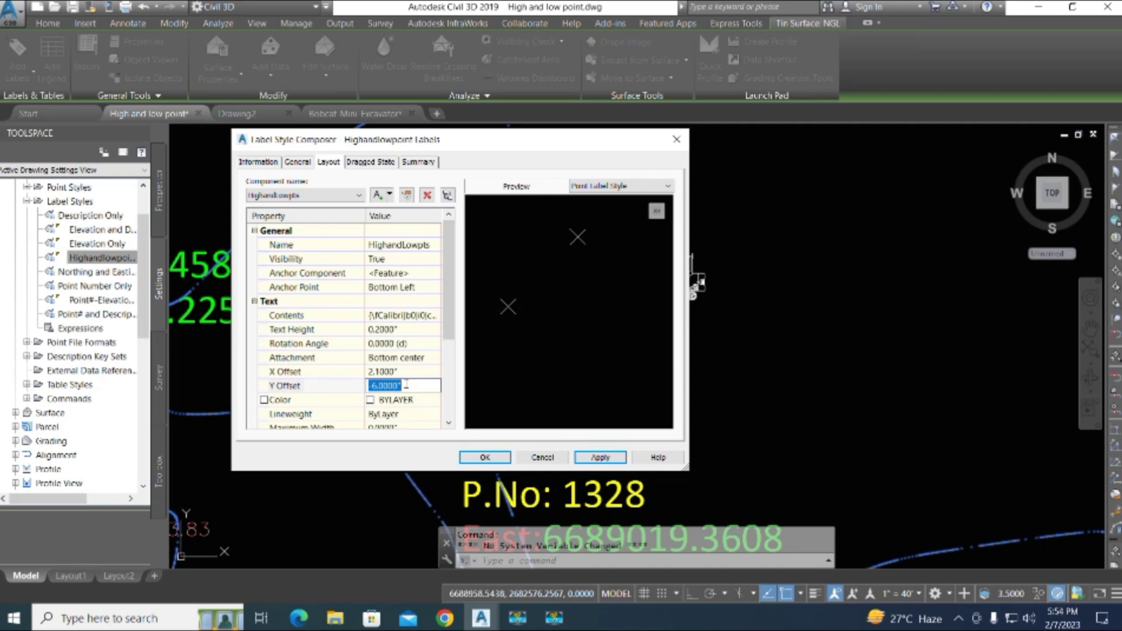
{"action": "type", "text": "-1"}
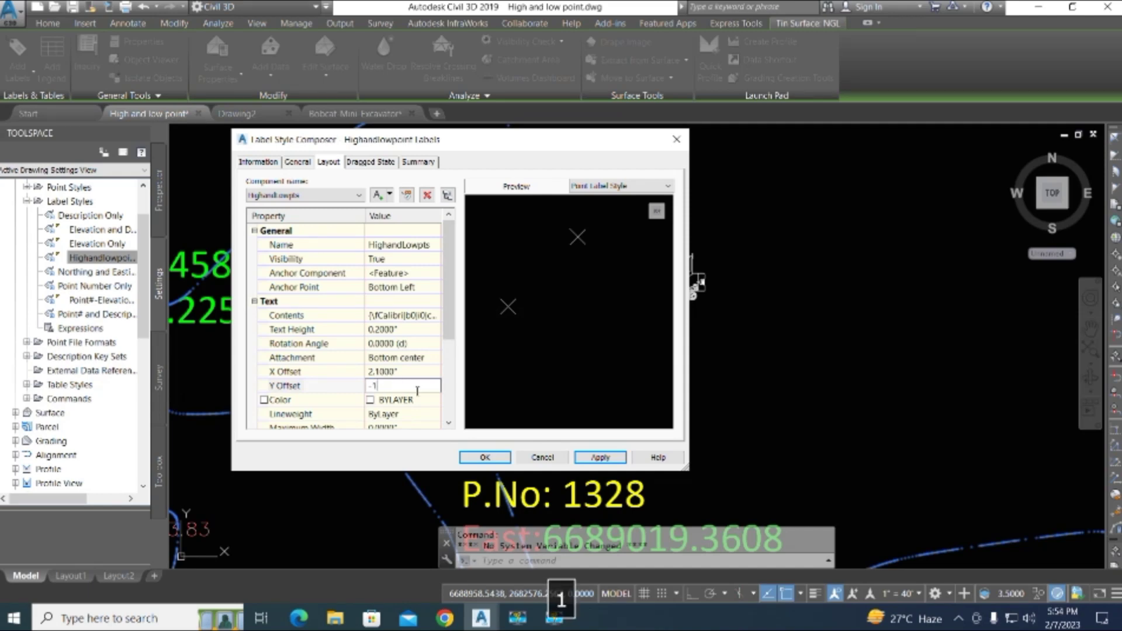
{"action": "left_click", "coordinate": [601, 457]}
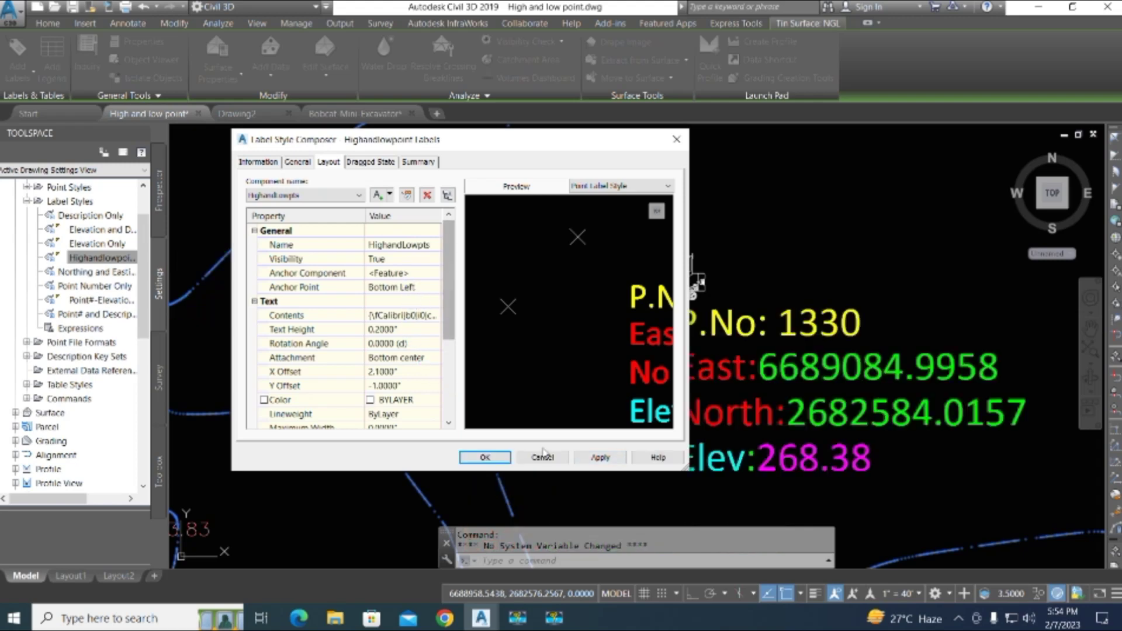
{"action": "left_click", "coordinate": [591, 458]}
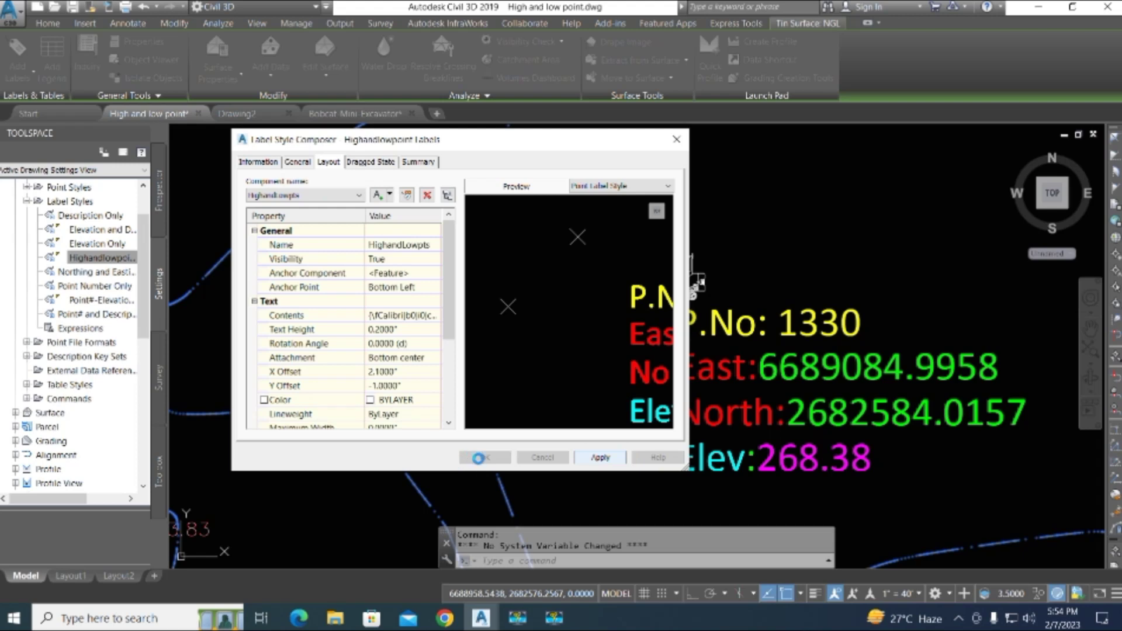
{"action": "left_click", "coordinate": [483, 457]}
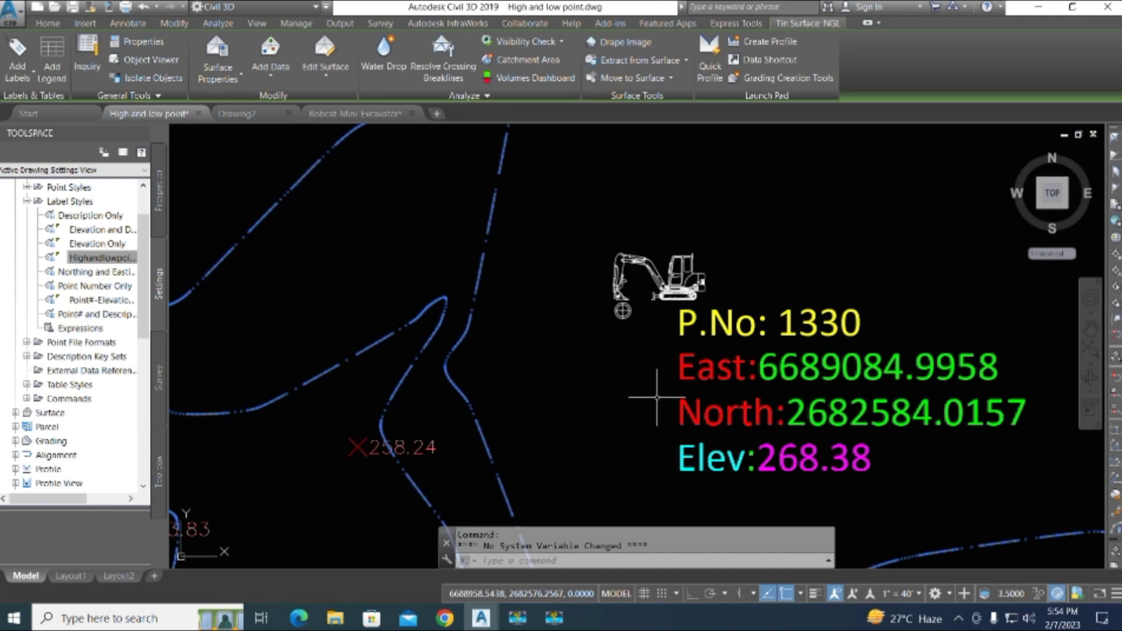
- Examine label placement beside the excavator markers across the surface, selecting the marker of point 1330 for a closer look
{"action": "scroll", "coordinate": [657, 397], "scroll_direction": "down", "scroll_amount": 5}
{"action": "scroll", "coordinate": [593, 319], "scroll_direction": "up", "scroll_amount": 3}
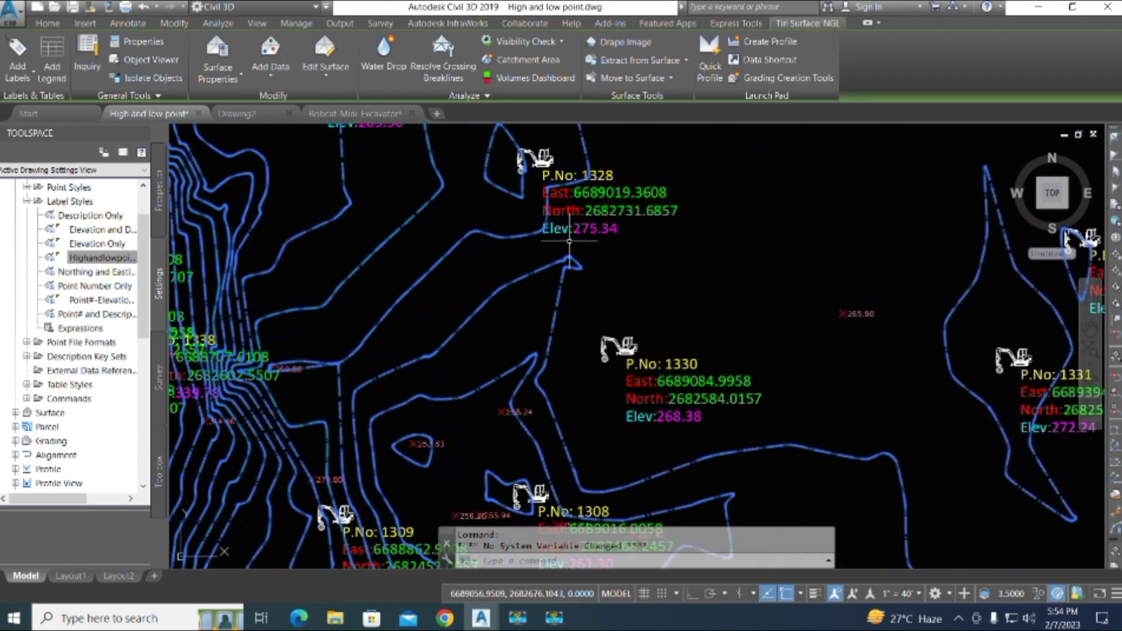
{"action": "scroll", "coordinate": [624, 366], "scroll_direction": "up", "scroll_amount": 4}
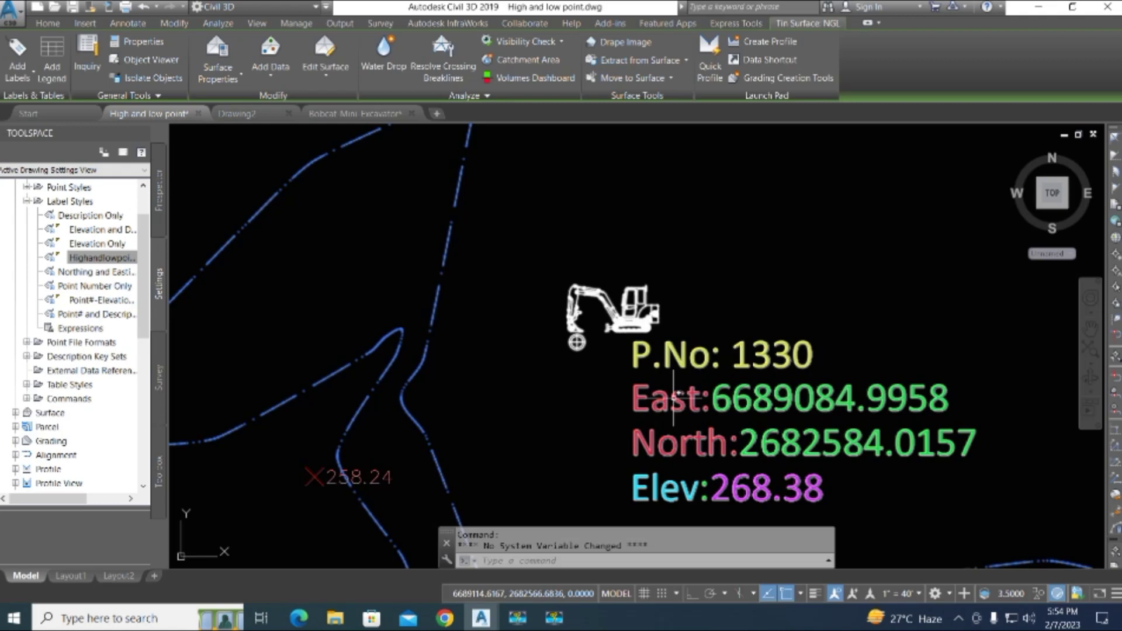
{"action": "left_click", "coordinate": [576, 336]}
{"action": "scroll", "coordinate": [570, 324], "scroll_direction": "up", "scroll_amount": 3}
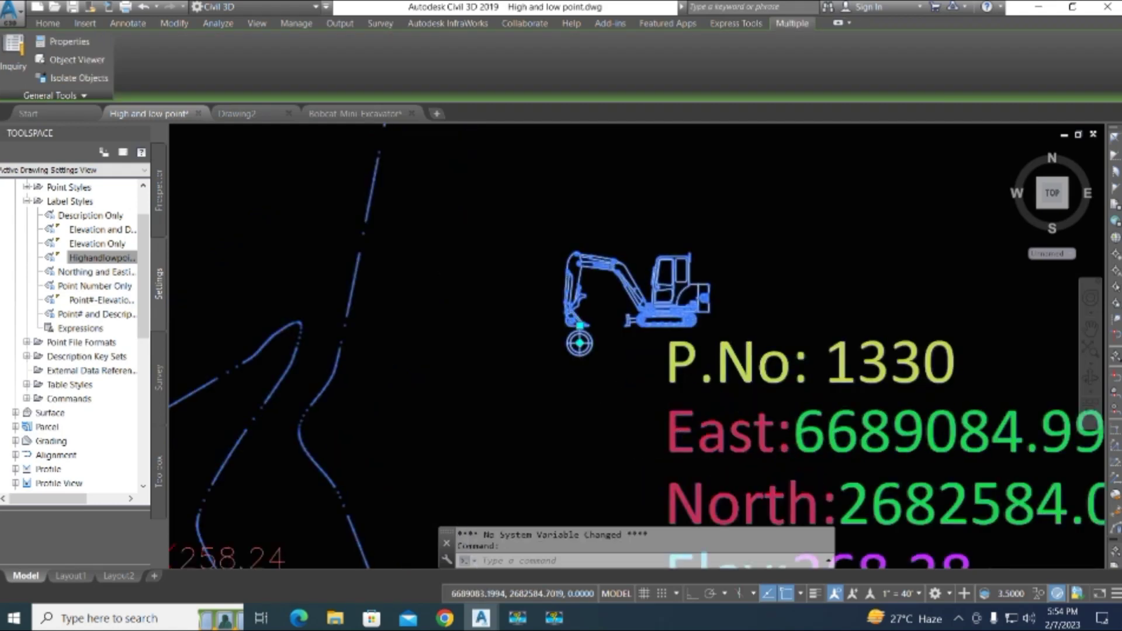
{"action": "scroll", "coordinate": [605, 363], "scroll_direction": "down", "scroll_amount": 4}
{"action": "scroll", "coordinate": [611, 345], "scroll_direction": "up", "scroll_amount": 1}
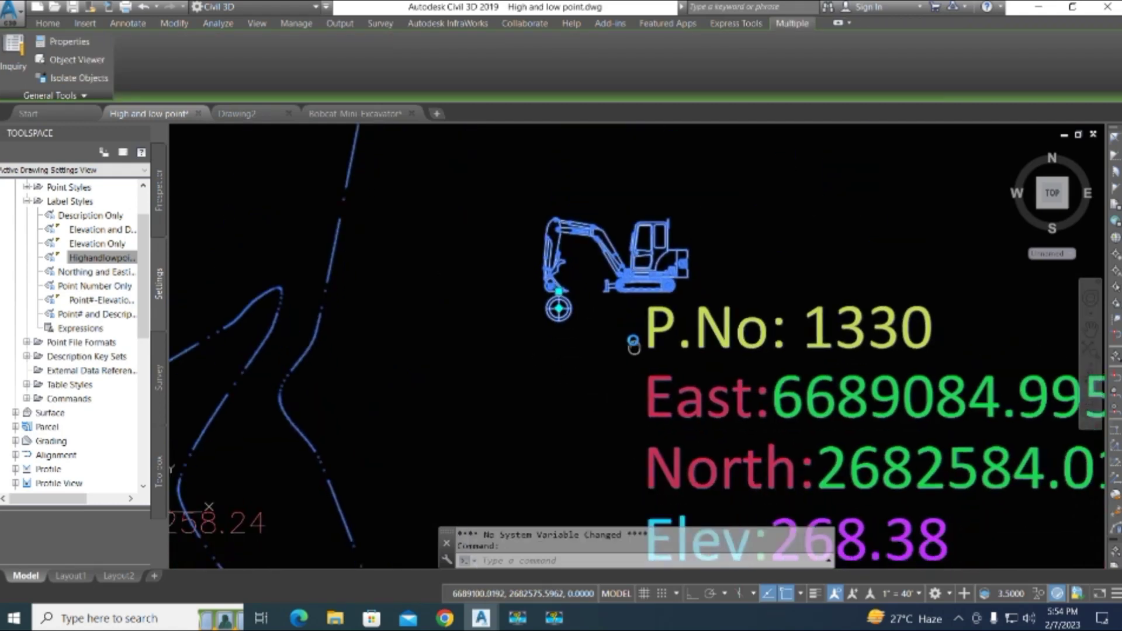
- Inspect the excavator markers and their point labels around points 1330, 1309, 1344, 1345 and 1336, clearing the current selection
{"action": "mouse_move", "coordinate": [611, 345]}
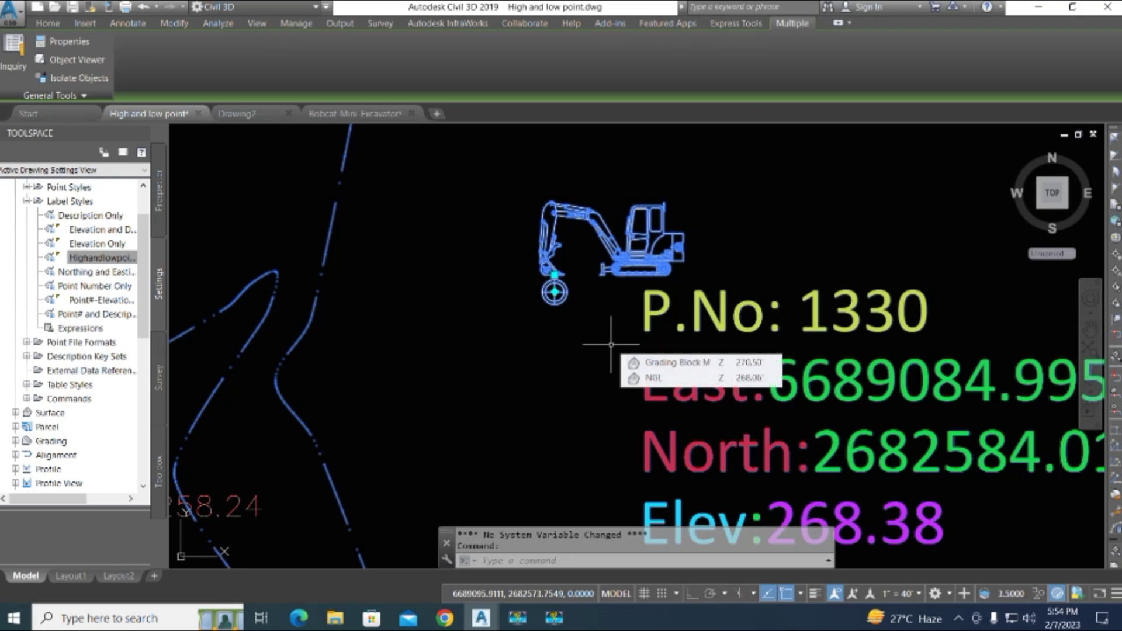
{"action": "mouse_move", "coordinate": [565, 360]}
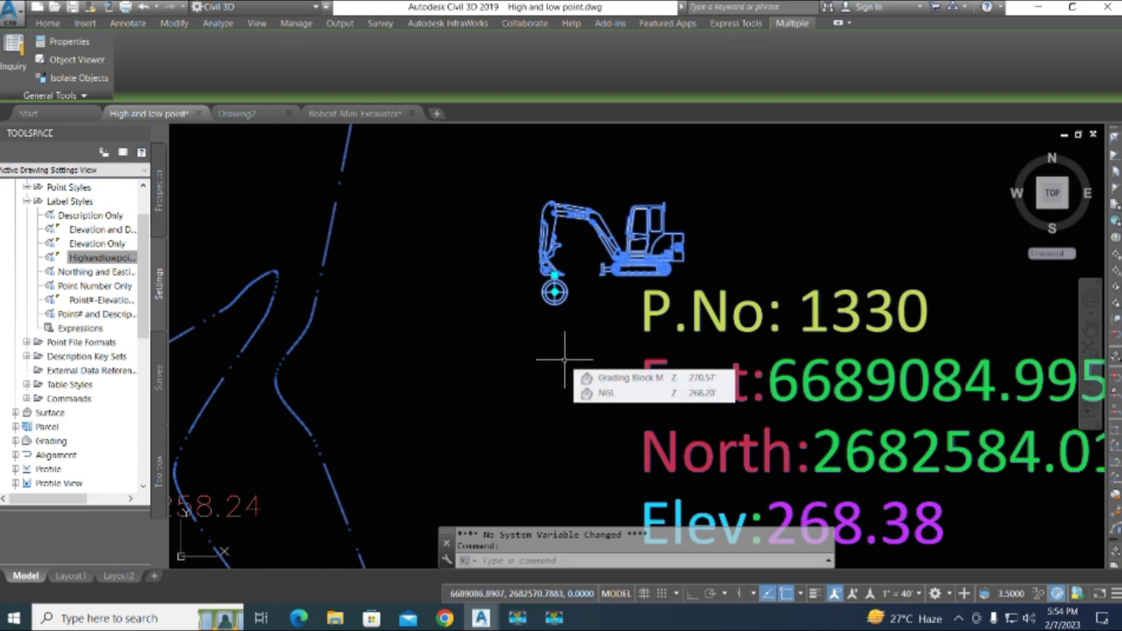
{"action": "scroll", "coordinate": [565, 359], "scroll_direction": "down", "scroll_amount": 3}
{"action": "scroll", "coordinate": [513, 408], "scroll_direction": "up", "scroll_amount": 2}
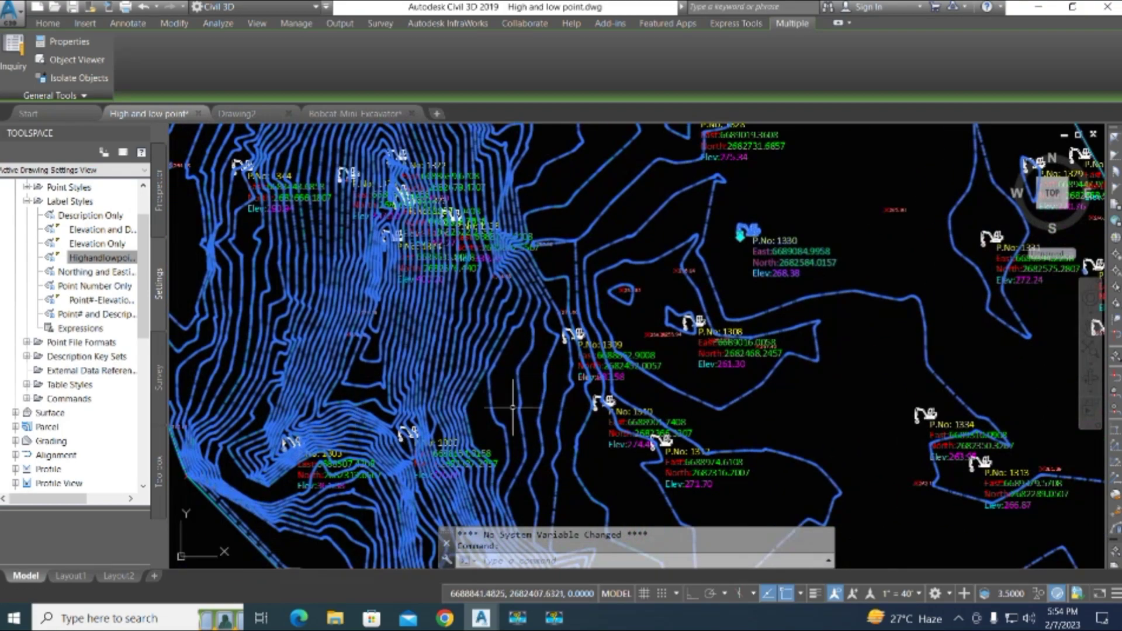
{"action": "scroll", "coordinate": [513, 408], "scroll_direction": "up", "scroll_amount": 2}
{"action": "scroll", "coordinate": [642, 437], "scroll_direction": "up", "scroll_amount": 2}
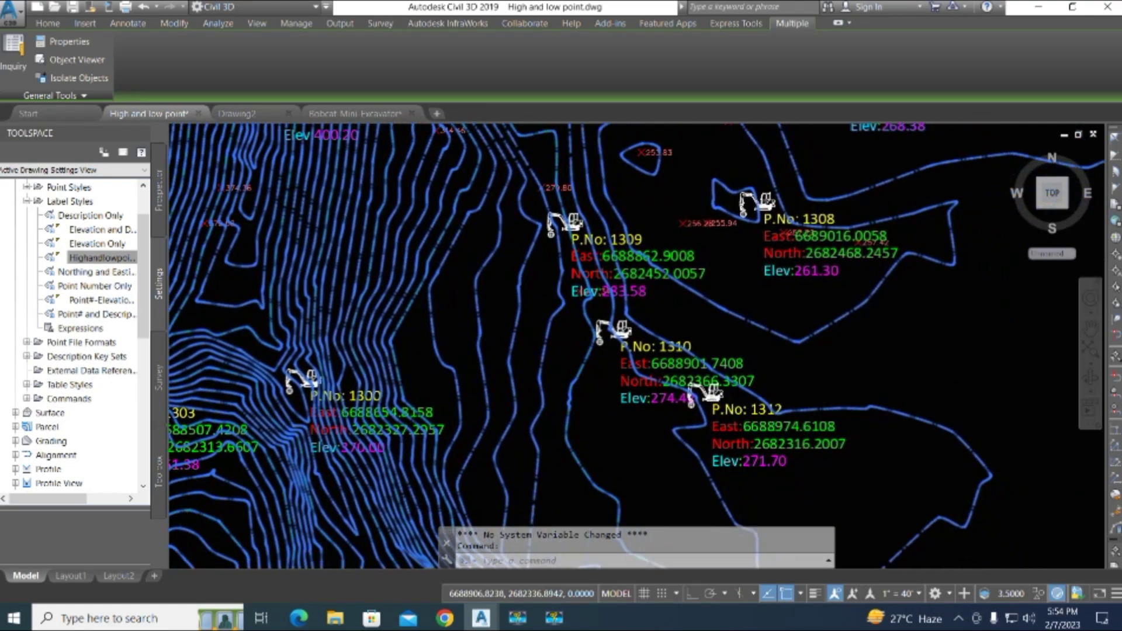
{"action": "scroll", "coordinate": [578, 298], "scroll_direction": "down", "scroll_amount": 3}
{"action": "scroll", "coordinate": [577, 298], "scroll_direction": "up", "scroll_amount": 3}
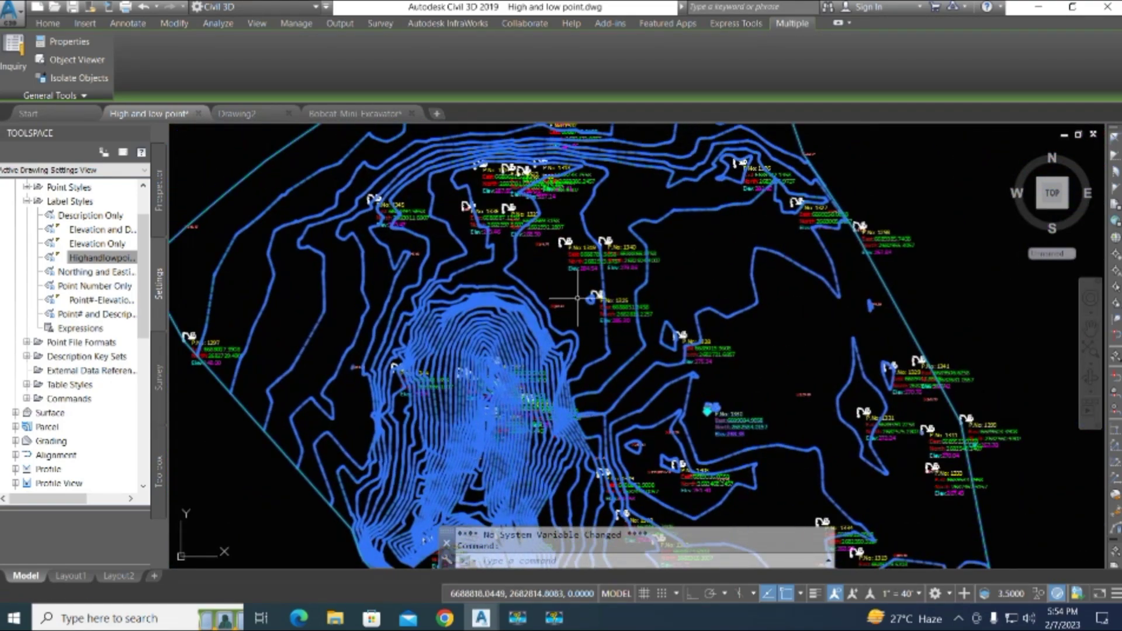
{"action": "key", "text": "Escape"}
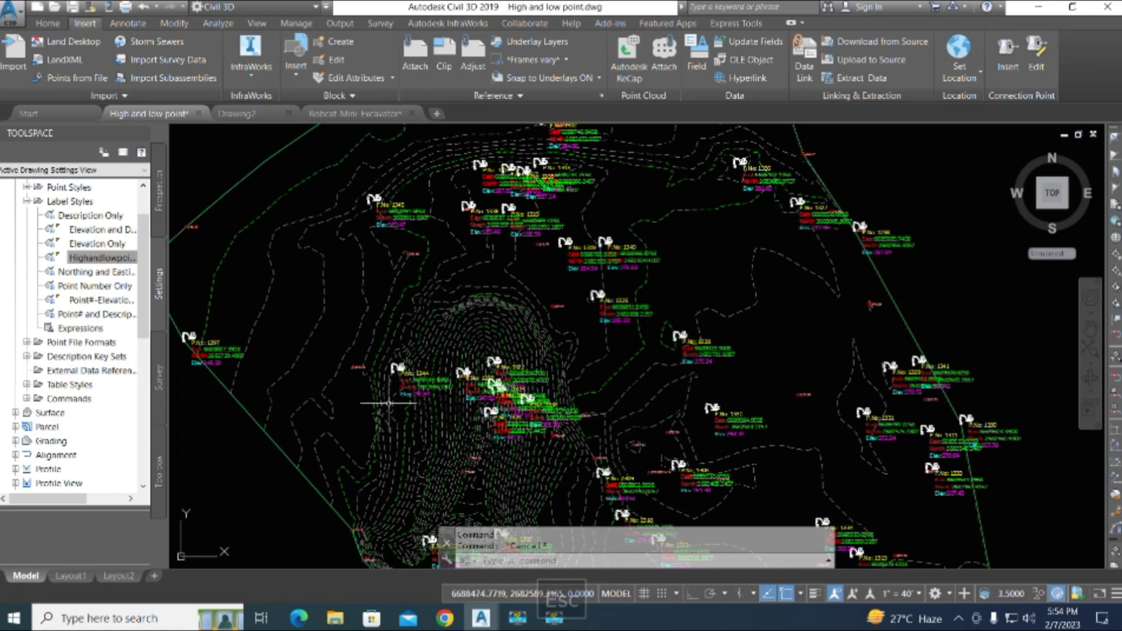
{"action": "scroll", "coordinate": [407, 409], "scroll_direction": "up", "scroll_amount": 2}
{"action": "scroll", "coordinate": [370, 351], "scroll_direction": "up", "scroll_amount": 4}
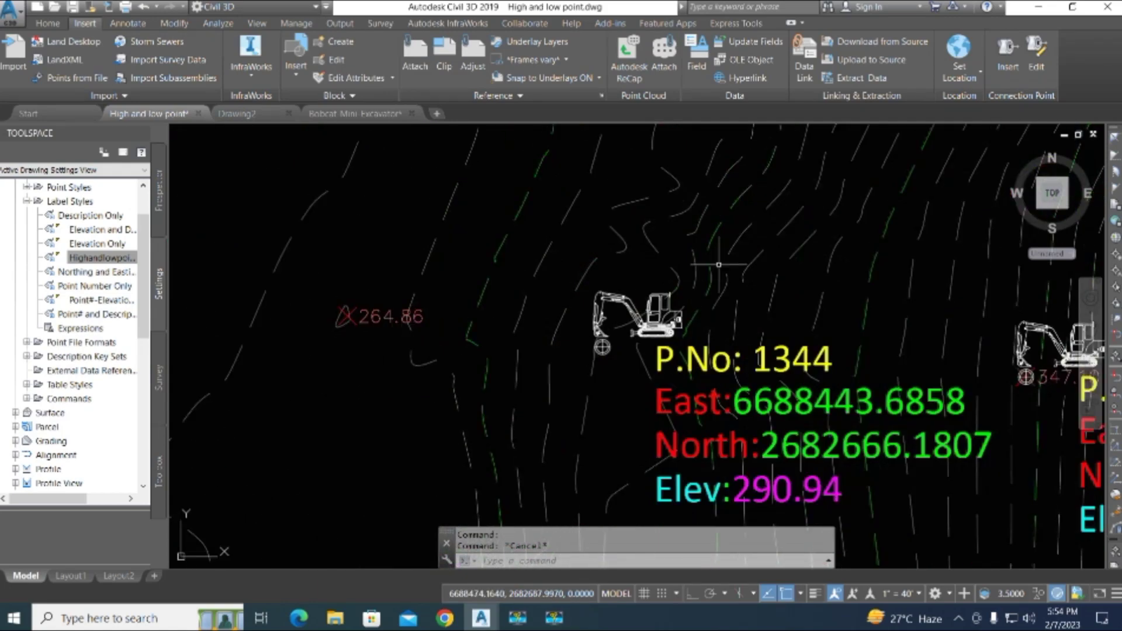
{"action": "scroll", "coordinate": [699, 279], "scroll_direction": "down", "scroll_amount": 1}
{"action": "scroll", "coordinate": [695, 444], "scroll_direction": "down", "scroll_amount": 3}
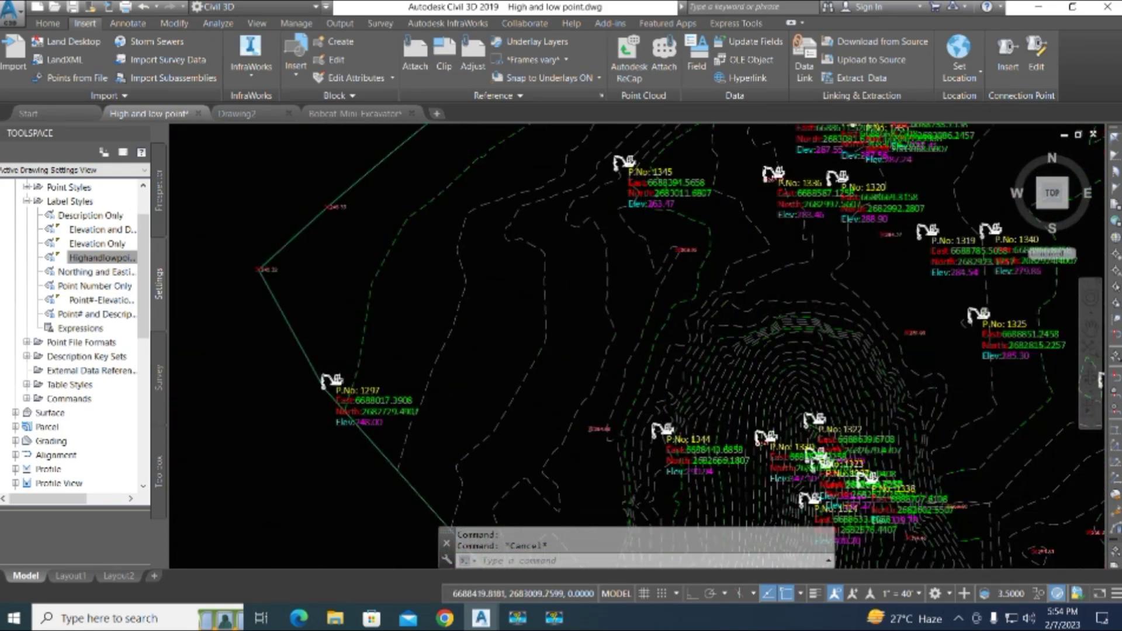
{"action": "scroll", "coordinate": [649, 125], "scroll_direction": "up", "scroll_amount": 3}
{"action": "middle_click_drag", "start_coordinate": [965, 310], "coordinate": [652, 304]}
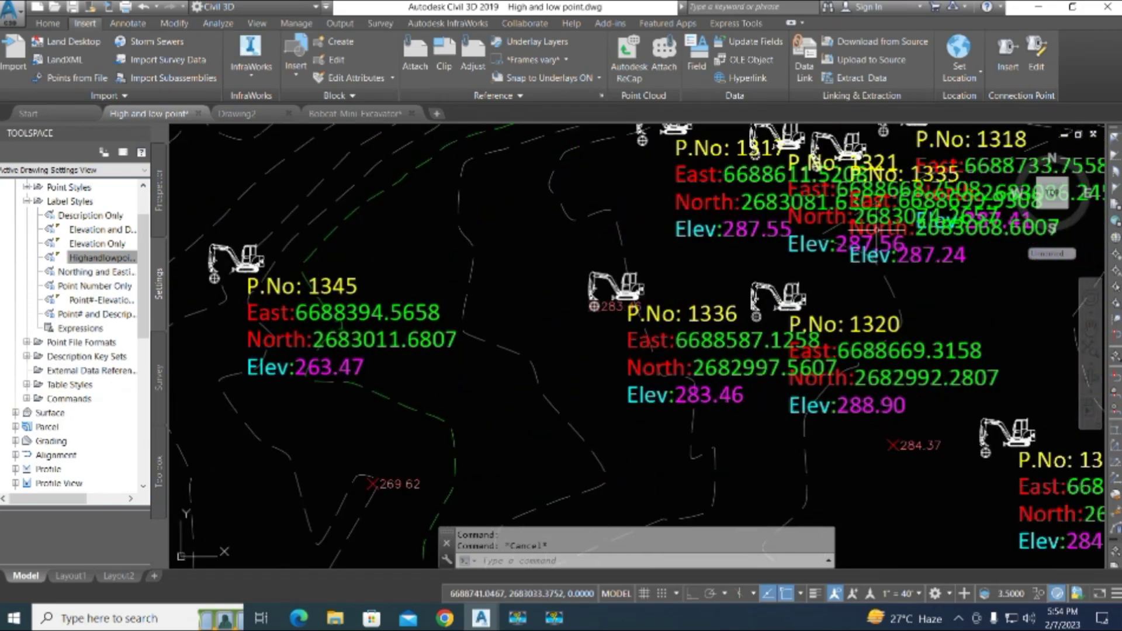
{"action": "scroll", "coordinate": [673, 364], "scroll_direction": "down", "scroll_amount": 3}
{"action": "mouse_move", "coordinate": [673, 363]}
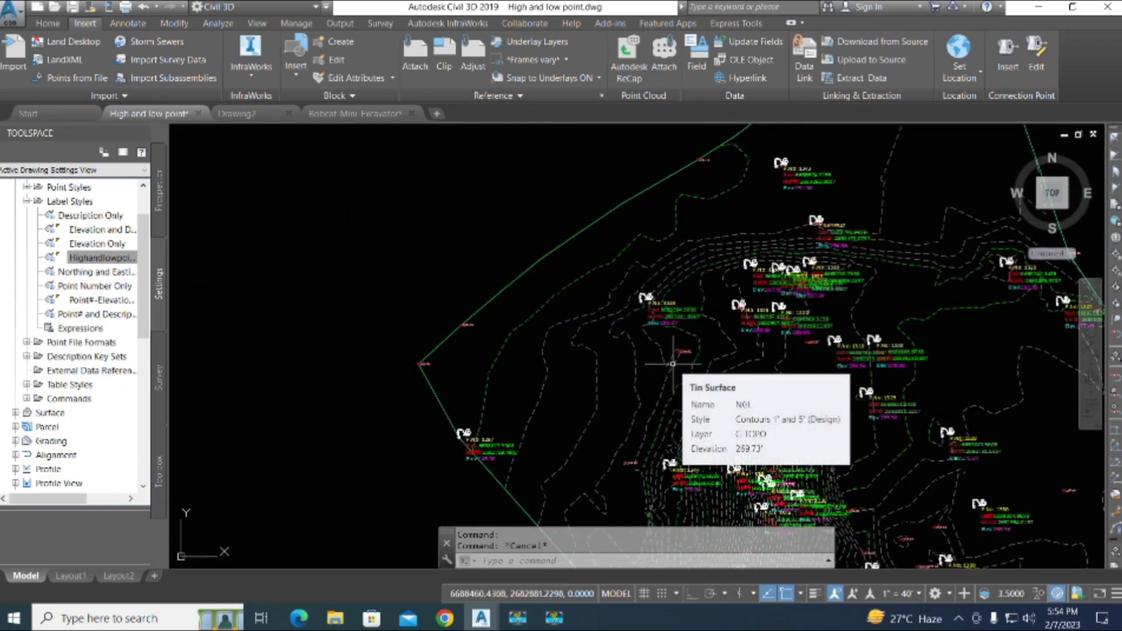
- Undo the recent label style changes and the creation of the high and low points on the surface
{"action": "key", "text": "ctrl+z"}
{"action": "key", "text": "ctrl+z"}
{"action": "key", "text": "ctrl+z"}
{"action": "key", "text": "ctrl+z"}
{"action": "key", "text": "ctrl+z"}
{"action": "key", "text": "ctrl+z"}
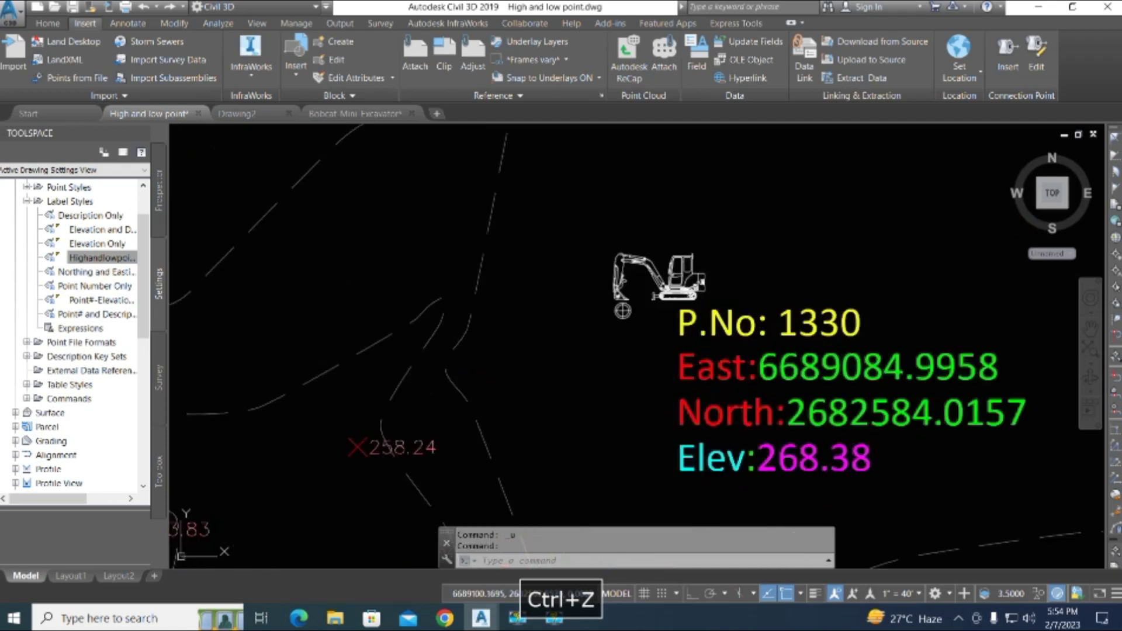
{"action": "key", "text": "ctrl+z"}
{"action": "key", "text": "ctrl+z"}
{"action": "key", "text": "ctrl+z"}
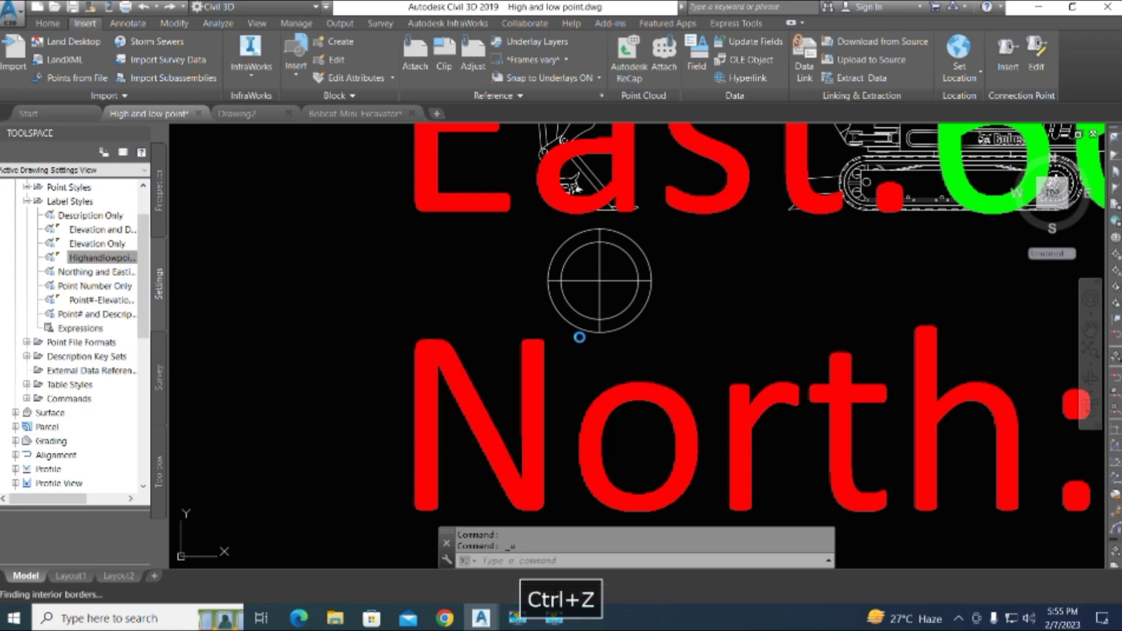
{"action": "scroll", "coordinate": [579, 337], "scroll_direction": "down", "scroll_amount": 10}
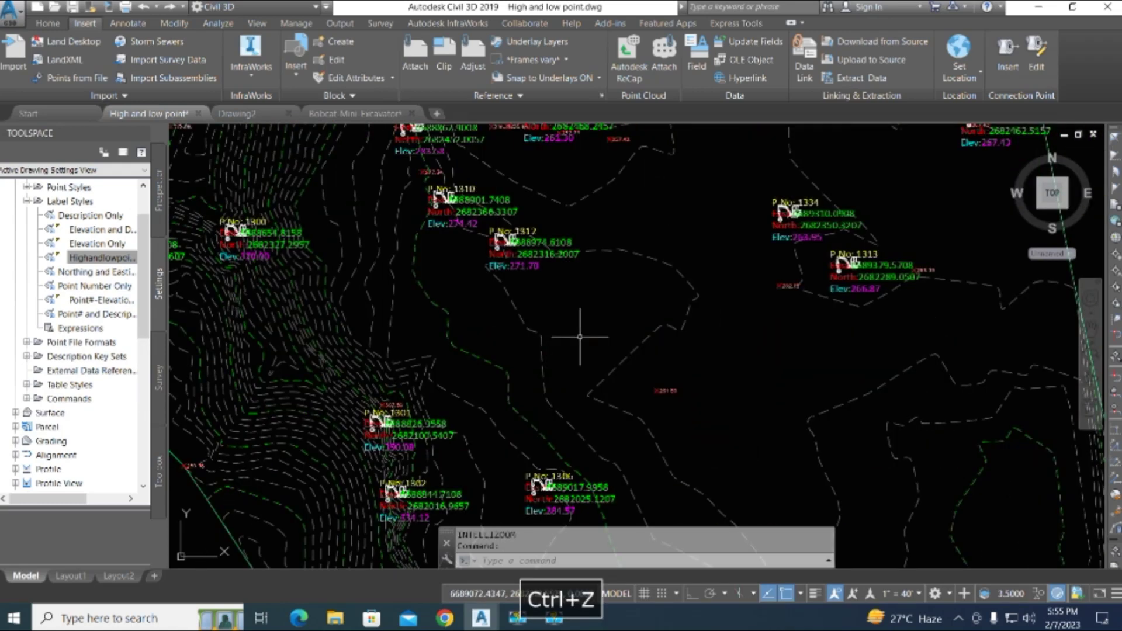
{"action": "key", "text": "ctrl+z"}
{"action": "key", "text": "ctrl+z"}
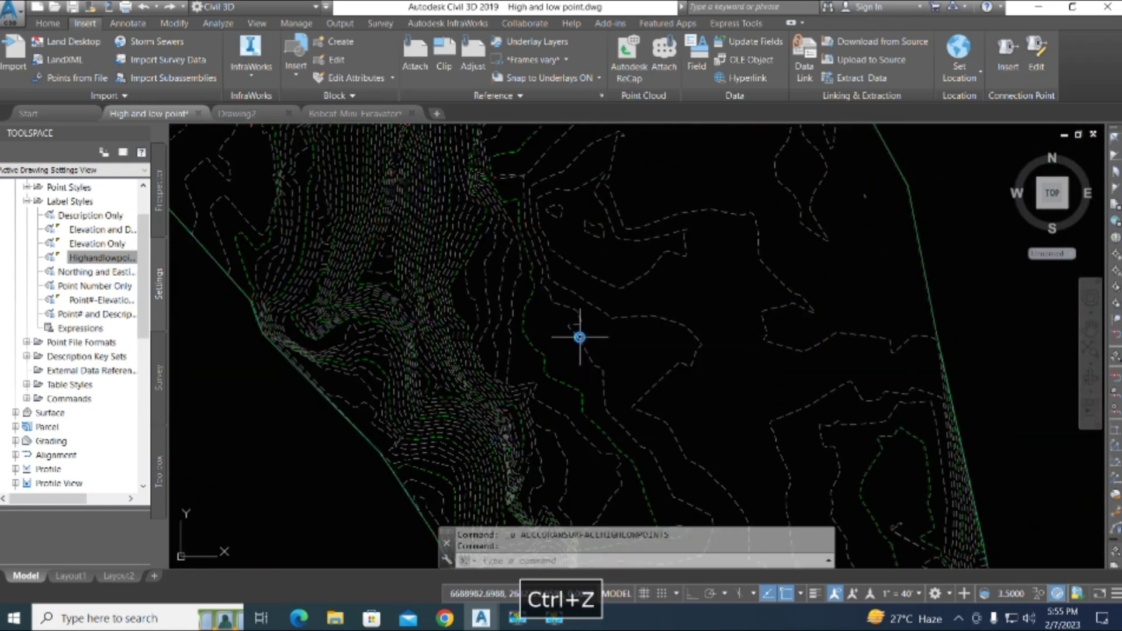
{"action": "left_click", "coordinate": [73, 258]}
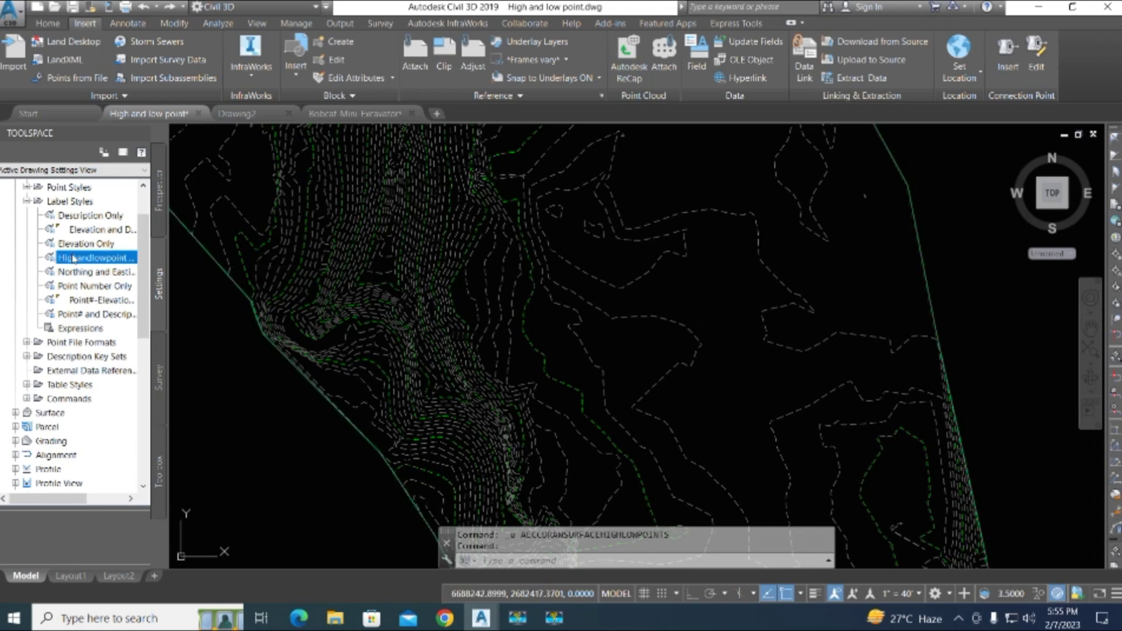
{"action": "left_click", "coordinate": [160, 465]}
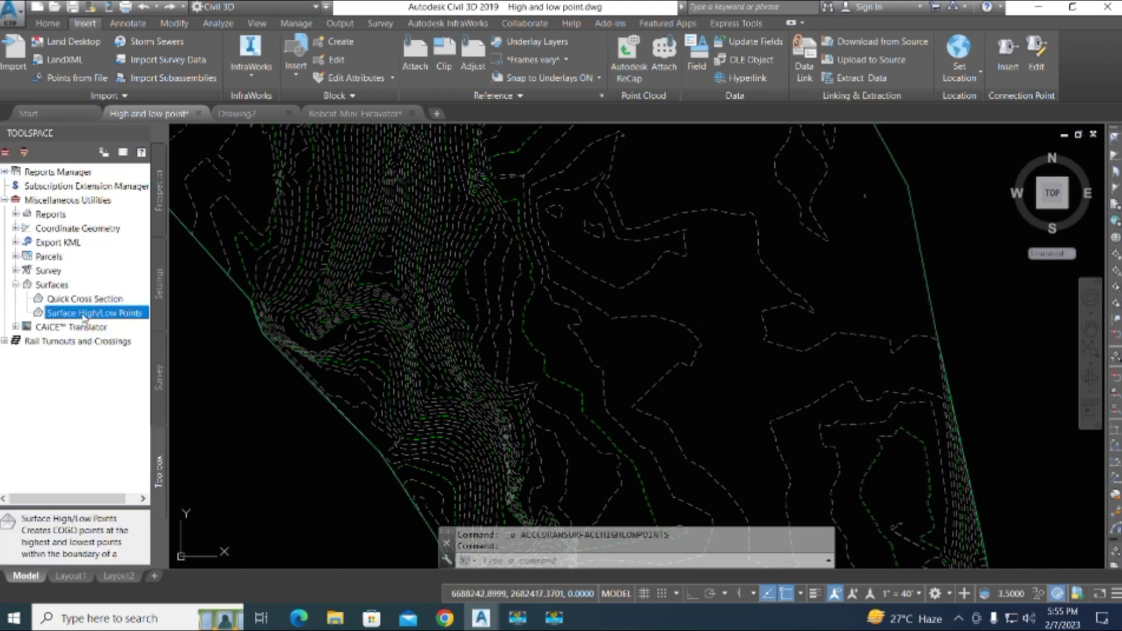
{"action": "double_click", "coordinate": [84, 314]}
{"action": "key", "text": "Escape"}
{"action": "key", "text": "Escape"}
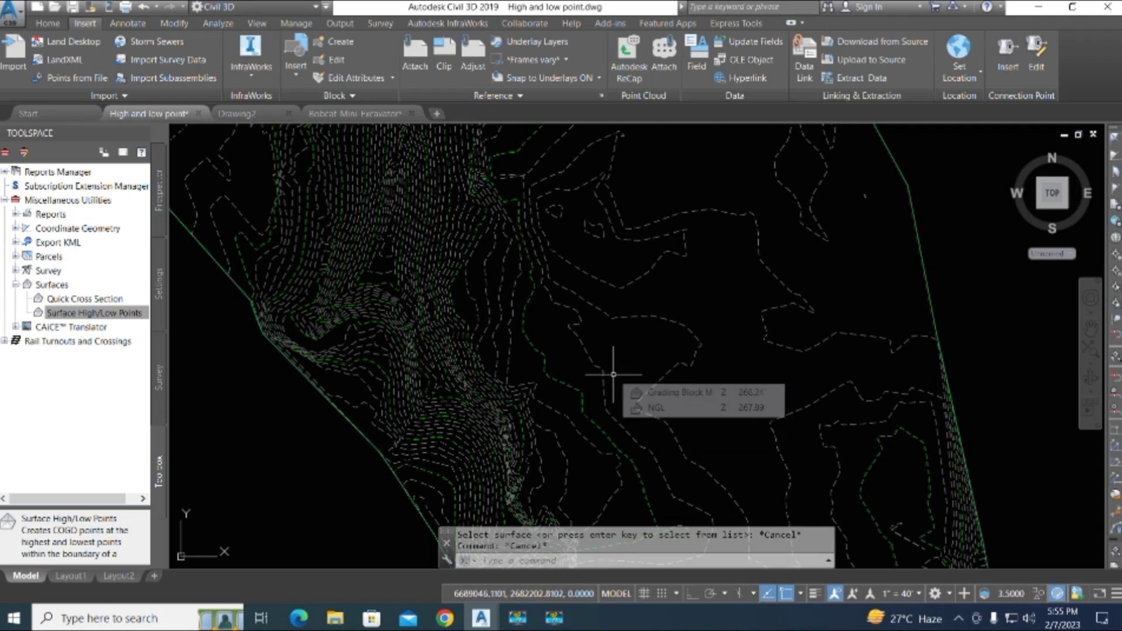
- Draw a rectangle over the flatter contours east of the dense slope as a boundary on the NGL surface
{"action": "type", "text": "rec"}
{"action": "key", "text": "space"}
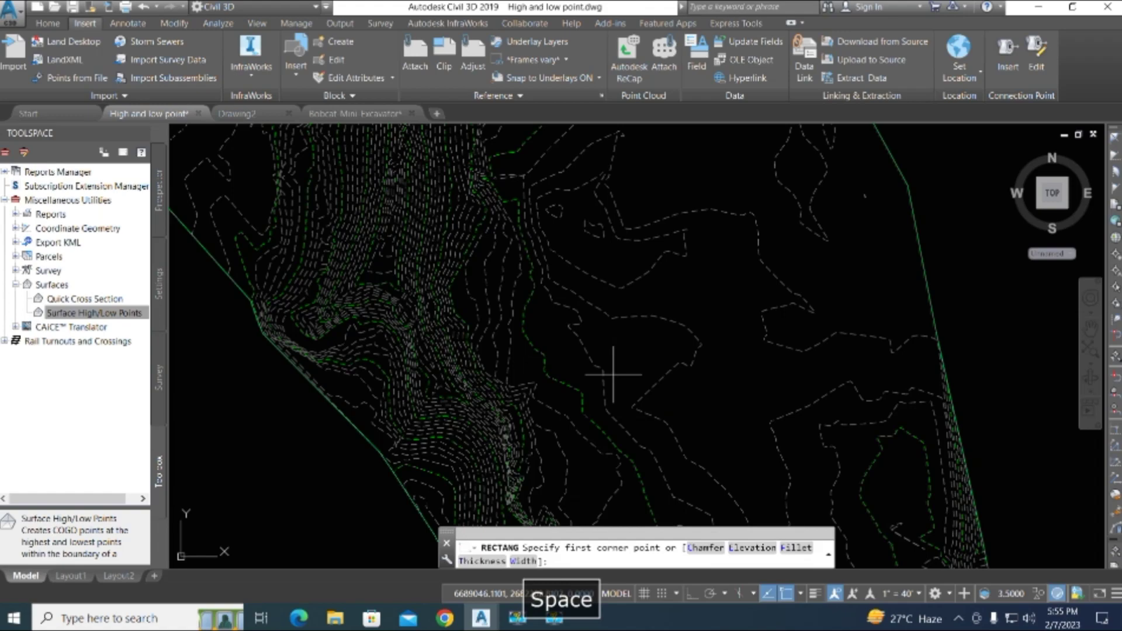
{"action": "mouse_move", "coordinate": [579, 237]}
{"action": "middle_mouse_down"}
{"action": "mouse_move", "coordinate": [652, 244]}
{"action": "mouse_move", "coordinate": [594, 243]}
{"action": "middle_mouse_up"}
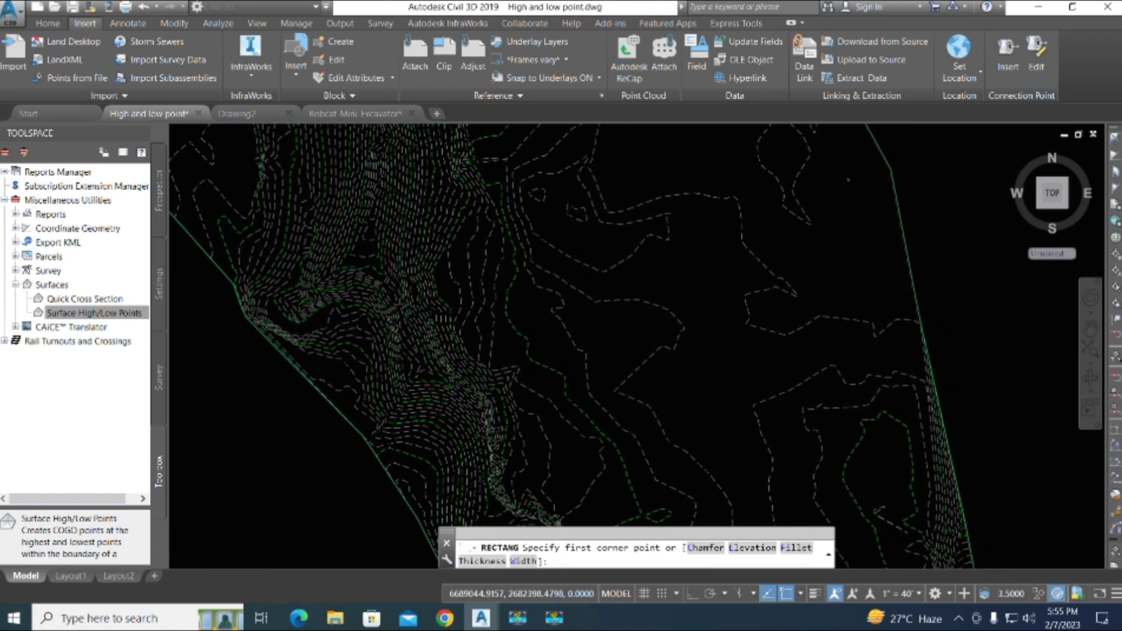
{"action": "left_click", "coordinate": [528, 217]}
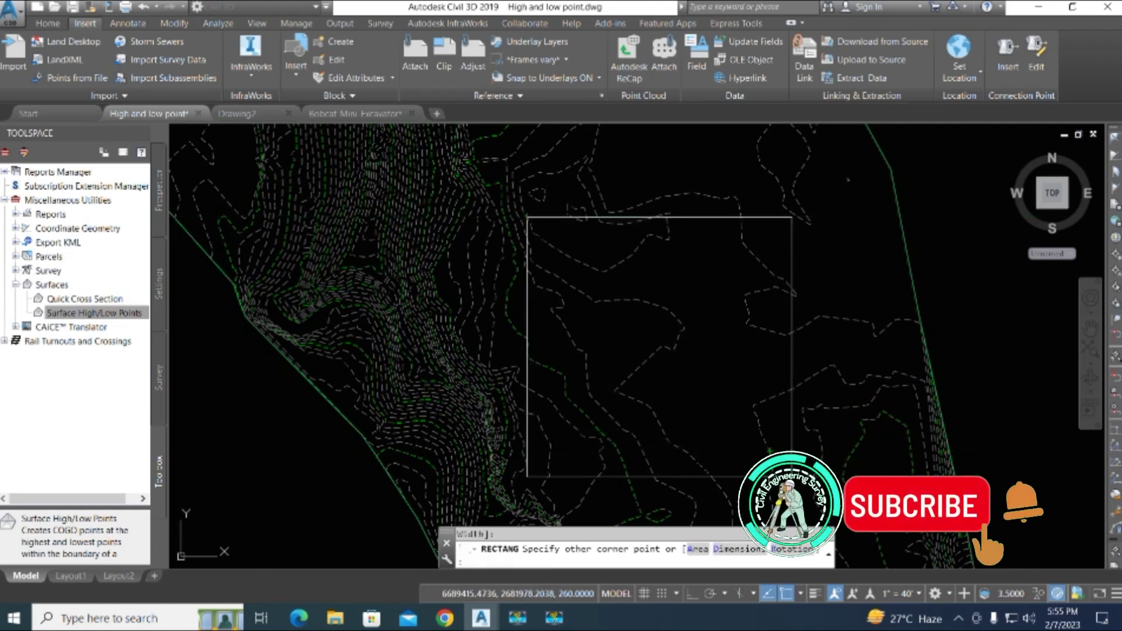
{"action": "left_click", "coordinate": [786, 466]}
- Run Surface High/Low Points on the NGL surface, using the rectangle as the boundary polyline, and create the points
{"action": "double_click", "coordinate": [93, 313]}
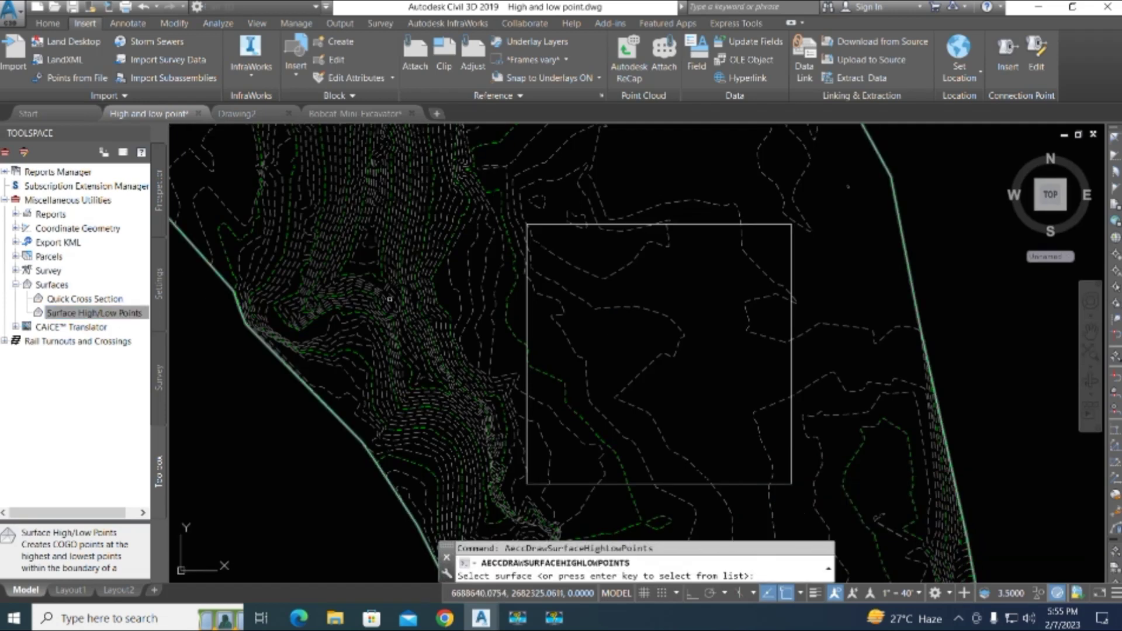
{"action": "left_click", "coordinate": [575, 296]}
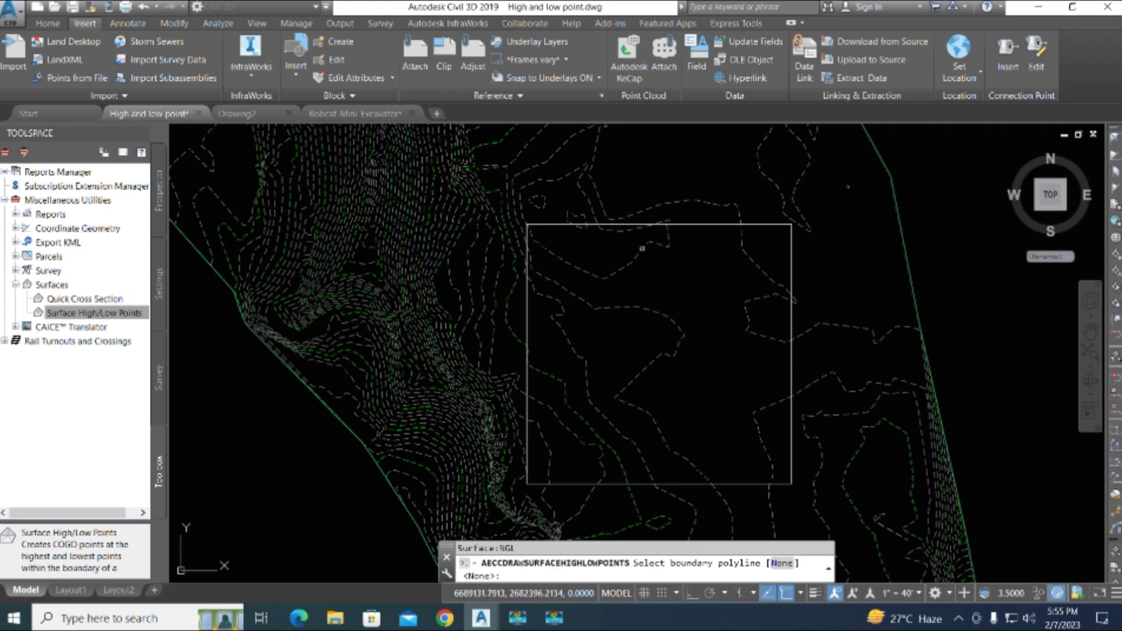
{"action": "left_click", "coordinate": [697, 224]}
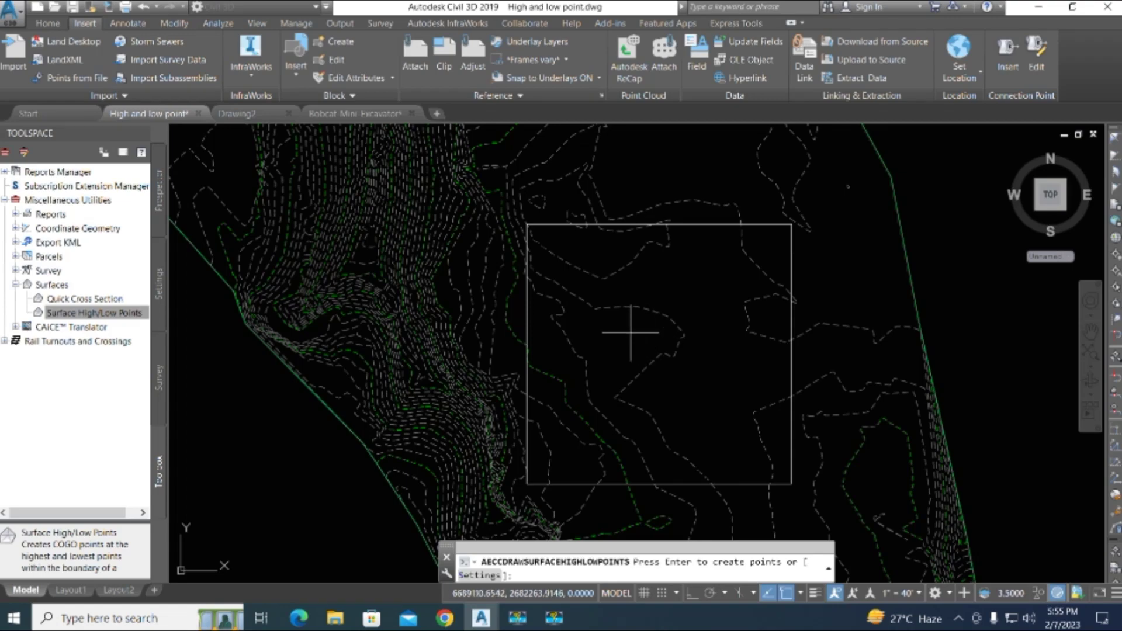
{"action": "key", "text": "space"}
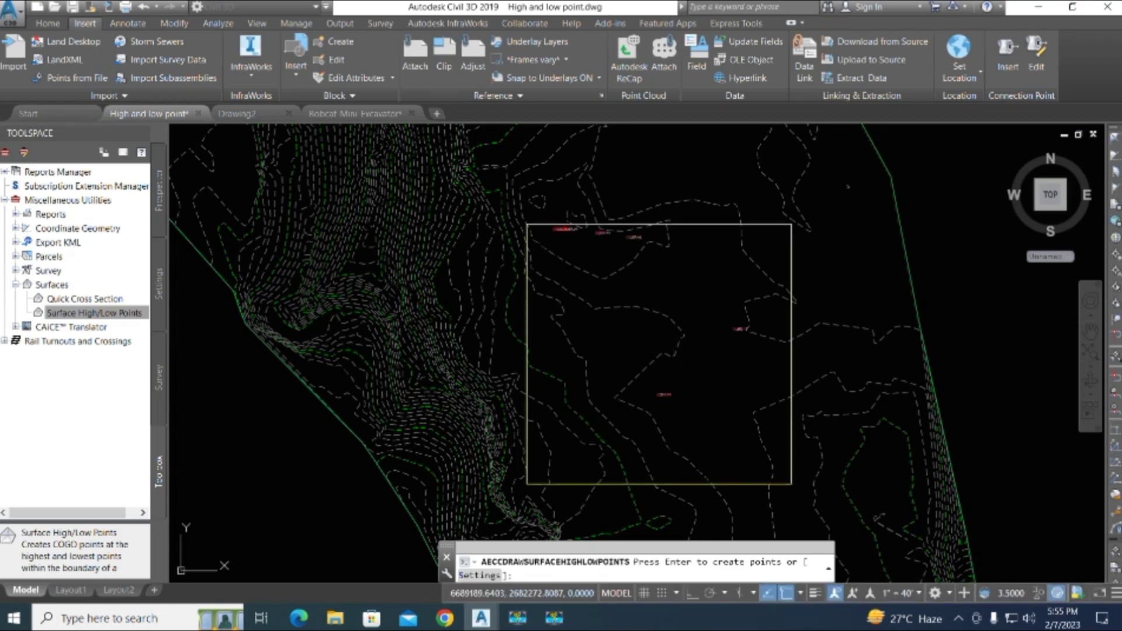
{"action": "key", "text": "space"}
- Examine the labelled high and low points generated inside the rectangle, checking points 1236 to 1240 up close
{"action": "scroll", "coordinate": [544, 471], "scroll_direction": "up", "scroll_amount": 4}
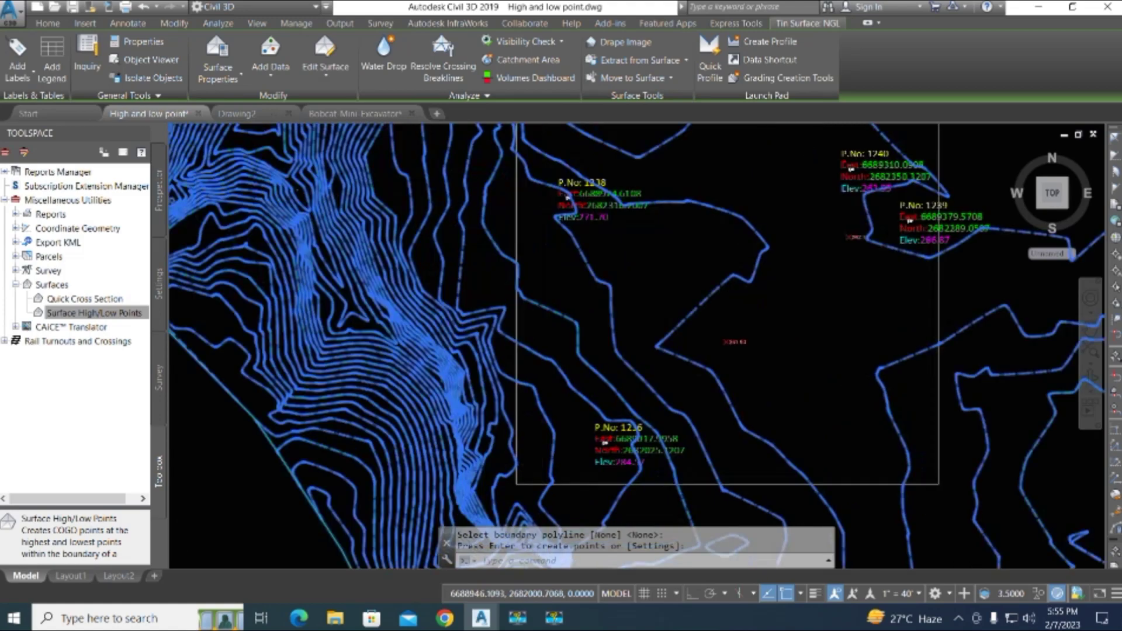
{"action": "scroll", "coordinate": [678, 433], "scroll_direction": "up", "scroll_amount": 5}
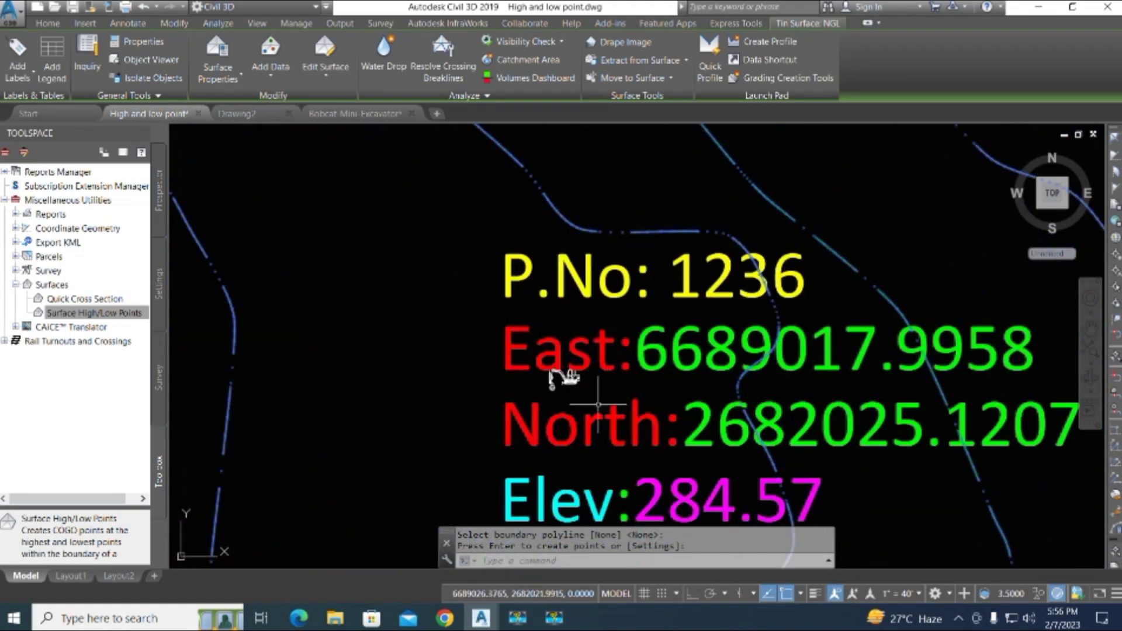
{"action": "scroll", "coordinate": [586, 409], "scroll_direction": "down", "scroll_amount": 8}
{"action": "middle_click_drag", "start_coordinate": [639, 303], "coordinate": [584, 366]}
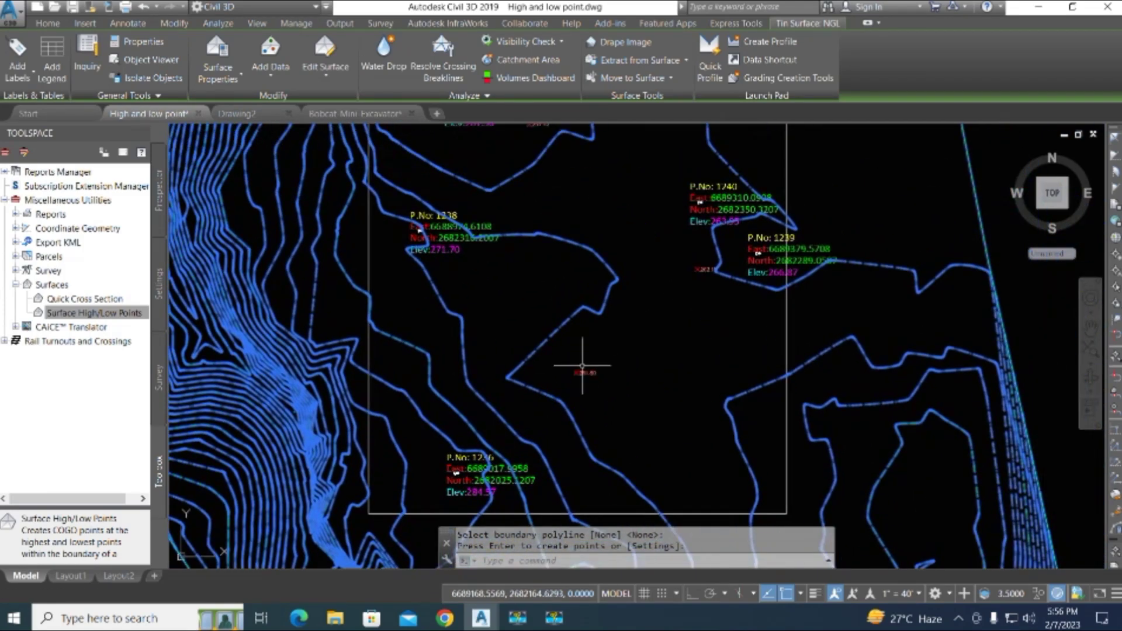
{"action": "scroll", "coordinate": [577, 376], "scroll_direction": "up", "scroll_amount": 2}
{"action": "scroll", "coordinate": [573, 380], "scroll_direction": "down", "scroll_amount": 4}
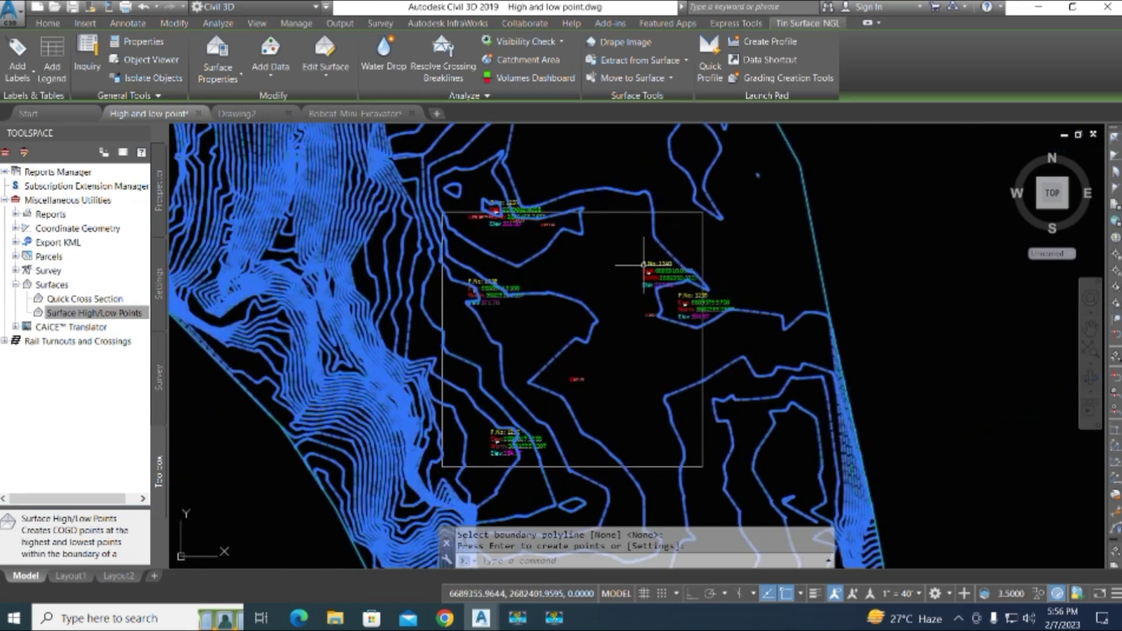
{"action": "scroll", "coordinate": [655, 251], "scroll_direction": "up", "scroll_amount": 5}
{"action": "scroll", "coordinate": [526, 292], "scroll_direction": "down", "scroll_amount": 5}
{"action": "scroll", "coordinate": [467, 320], "scroll_direction": "up", "scroll_amount": 4}
{"action": "scroll", "coordinate": [507, 257], "scroll_direction": "up", "scroll_amount": 2}
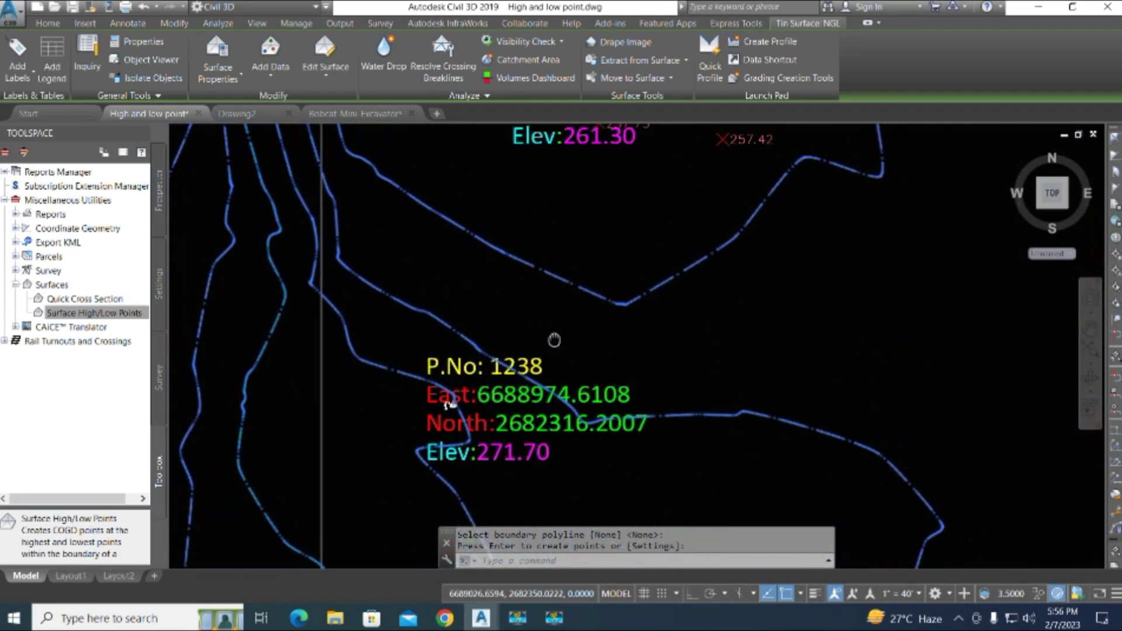
{"action": "scroll", "coordinate": [572, 318], "scroll_direction": "down", "scroll_amount": 6}
{"action": "scroll", "coordinate": [560, 300], "scroll_direction": "up", "scroll_amount": 4}
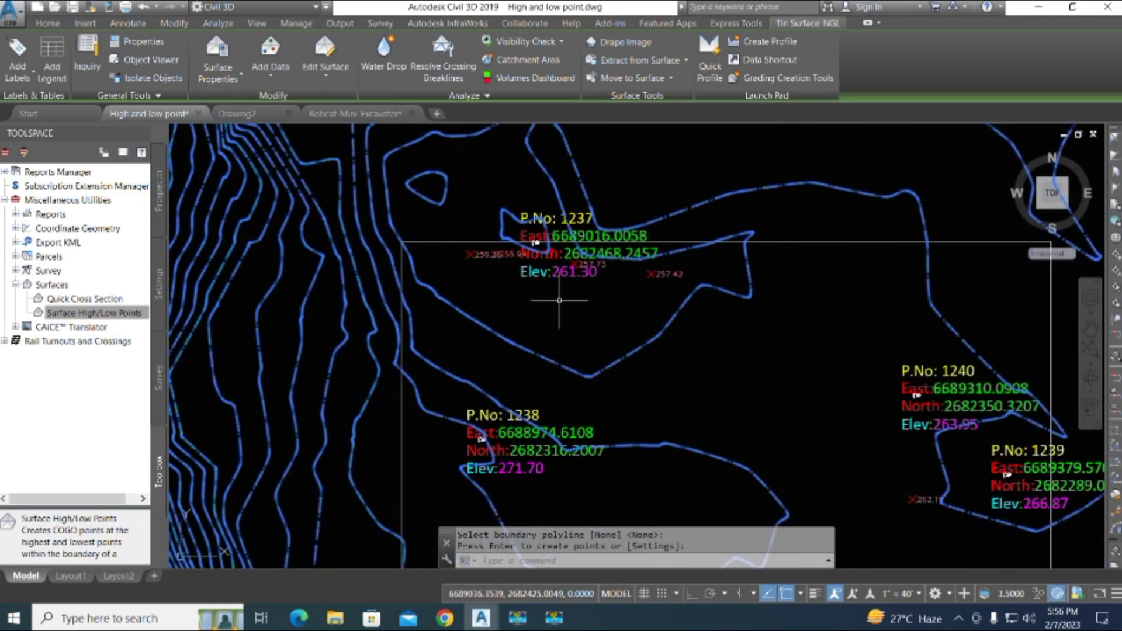
{"action": "middle_click_drag", "start_coordinate": [663, 333], "coordinate": [511, 218]}
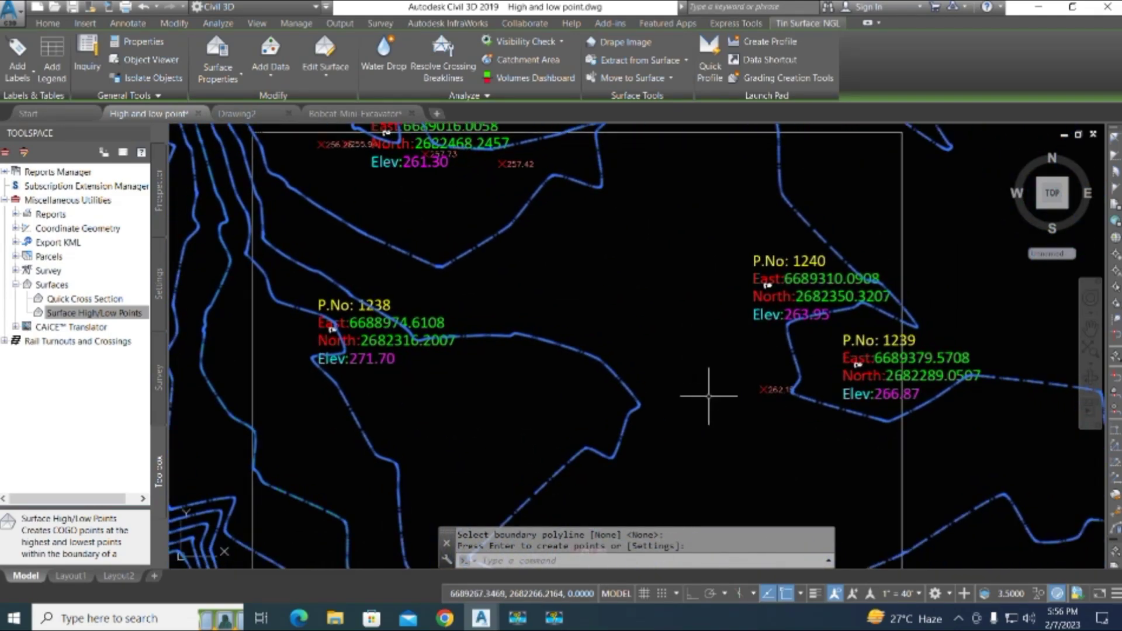
{"action": "middle_click_drag", "start_coordinate": [714, 393], "coordinate": [608, 261]}
{"action": "scroll", "coordinate": [643, 298], "scroll_direction": "up", "scroll_amount": 5}
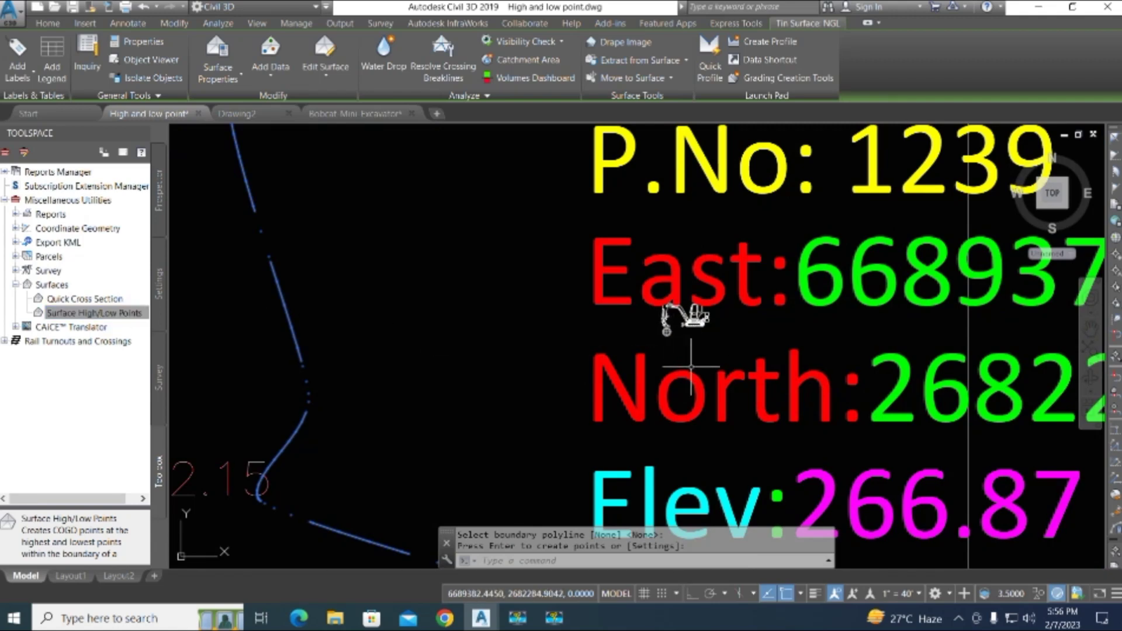
{"action": "scroll", "coordinate": [672, 330], "scroll_direction": "down", "scroll_amount": 3}
{"action": "scroll", "coordinate": [673, 332], "scroll_direction": "down", "scroll_amount": 3}
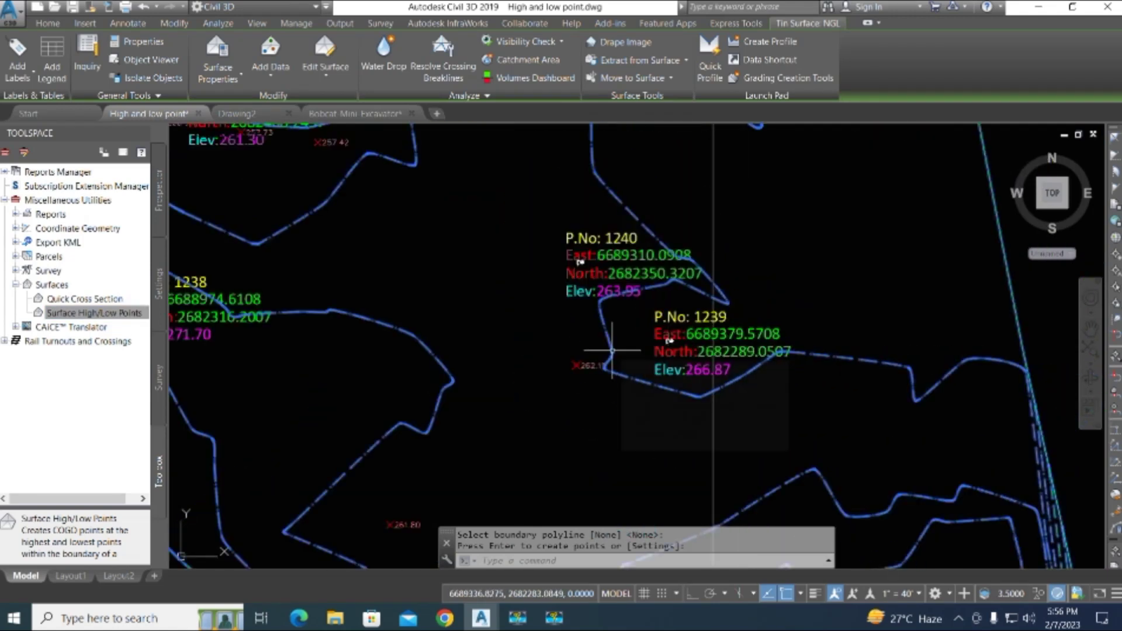
- Undo the creation of the bounded high and low points and the rectangle
{"action": "key", "text": "ctrl+z"}
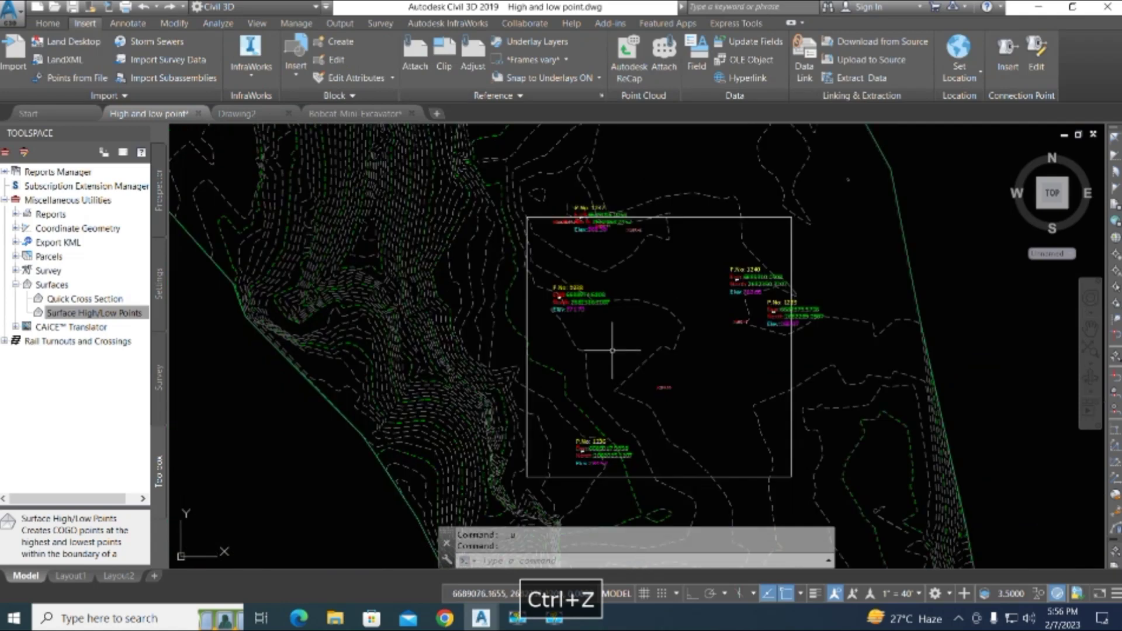
{"action": "key", "text": "ctrl+z"}
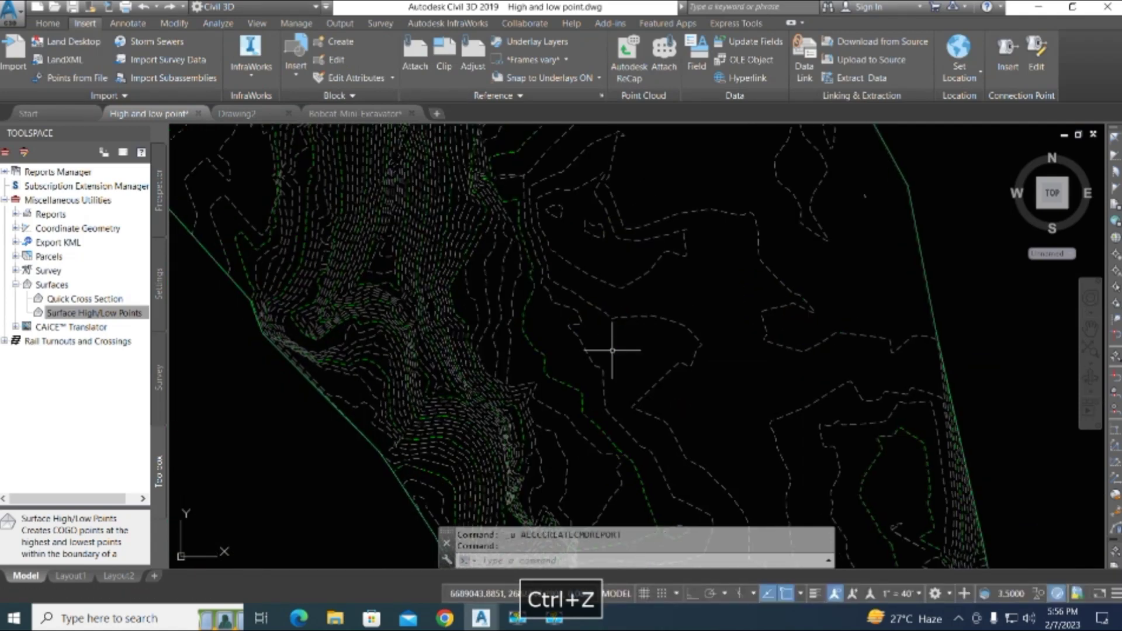
- Undo the remaining earlier operations, including the previous Surface High/Low Points run
{"action": "key", "text": "ctrl+z"}
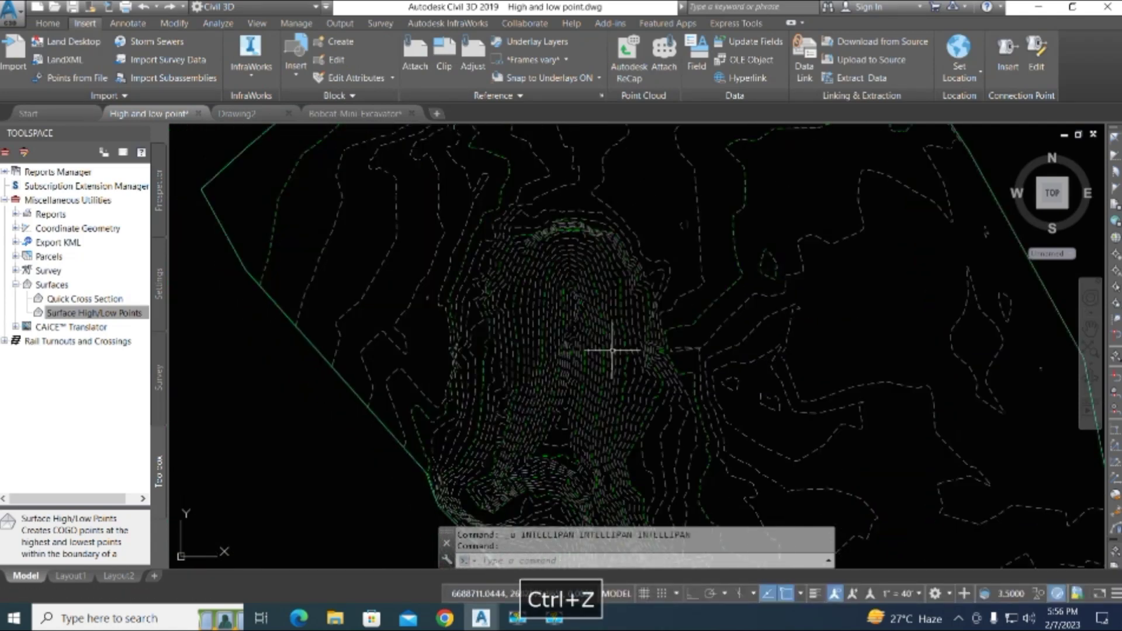
{"action": "key", "text": "ctrl+z"}
{"action": "key", "text": "ctrl+z"}
{"action": "key", "text": "ctrl+z"}
{"action": "key", "text": "ctrl+z"}
{"action": "key", "text": "ctrl+z"}
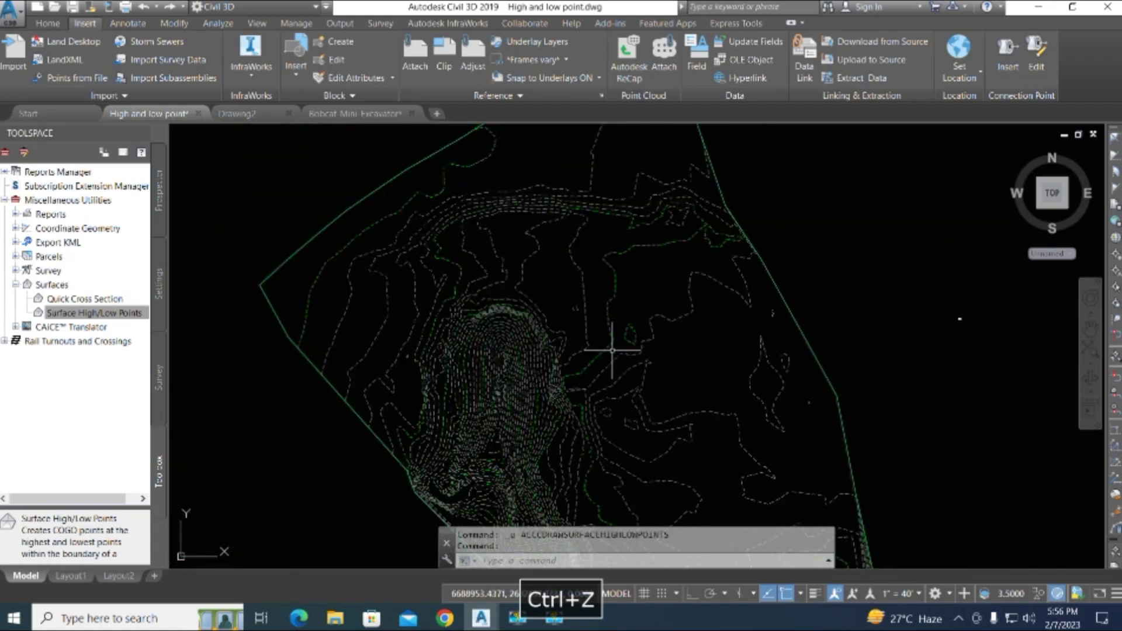
{"action": "key", "text": "ctrl+z"}
{"action": "key", "text": "ctrl+z"}
{"action": "key", "text": "ctrl+z"}
{"action": "key", "text": "ctrl+z"}
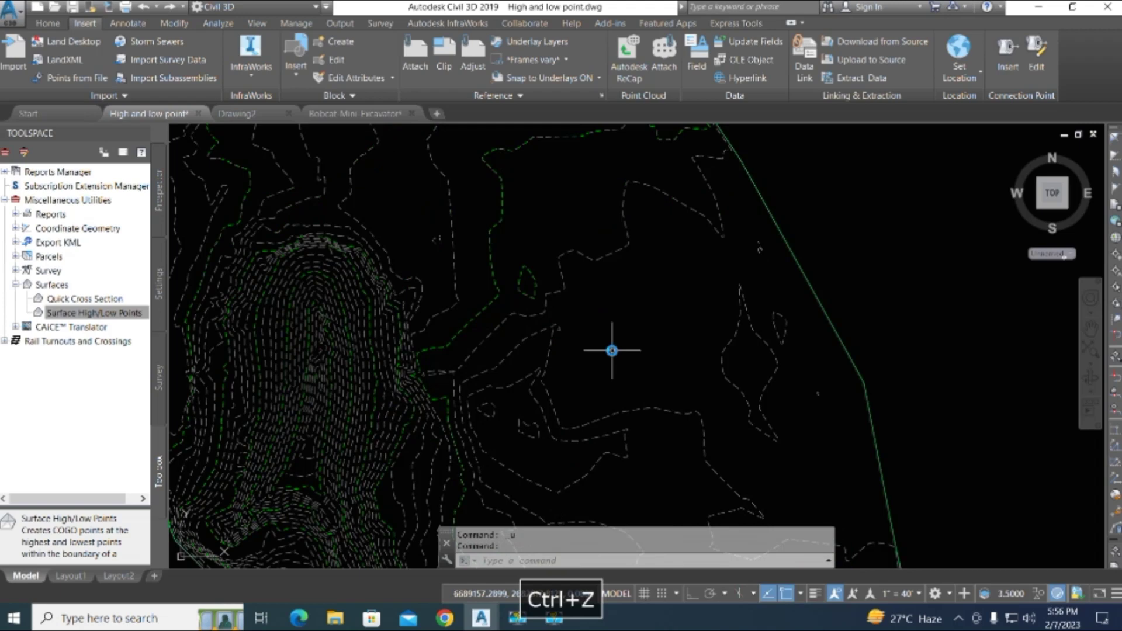
{"action": "scroll", "coordinate": [752, 321], "scroll_direction": "down", "scroll_amount": 5}
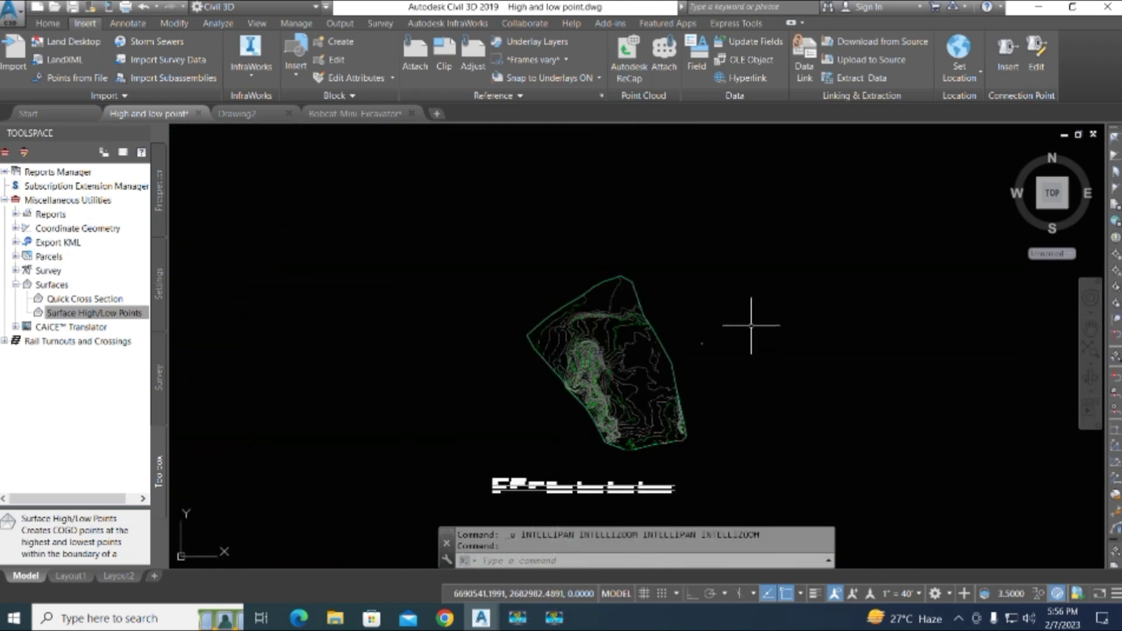
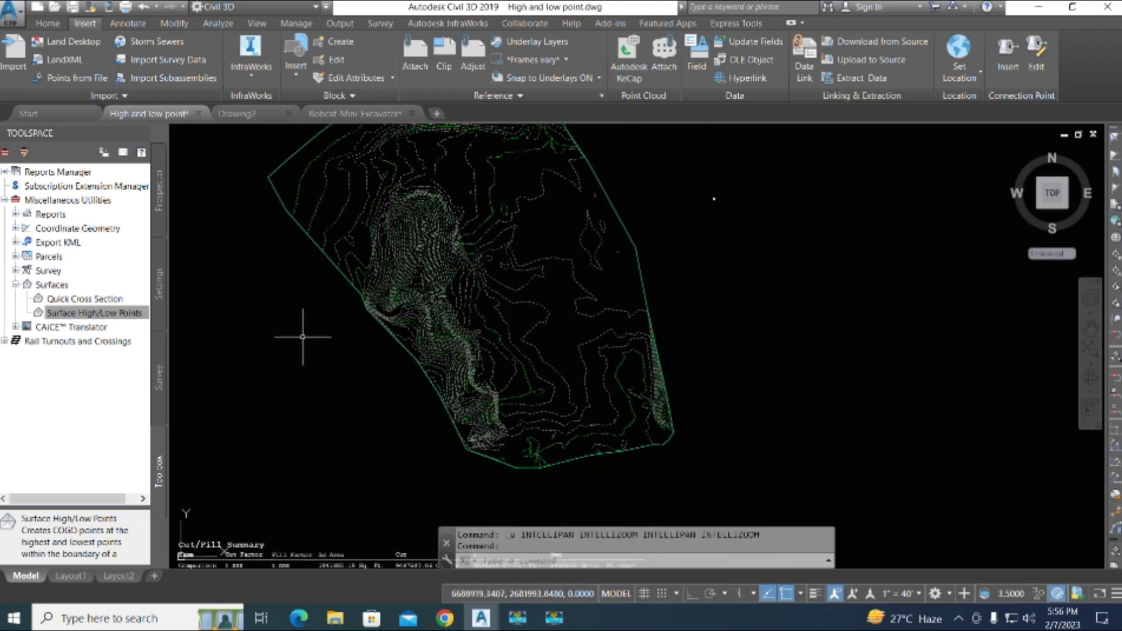
- Run Quick Cross Section on the NGL surface with the 3p option, defining a north–south section line across the flatter southern contours and a direction point east of it
{"action": "left_click", "coordinate": [89, 302]}
{"action": "double_click", "coordinate": [89, 302]}
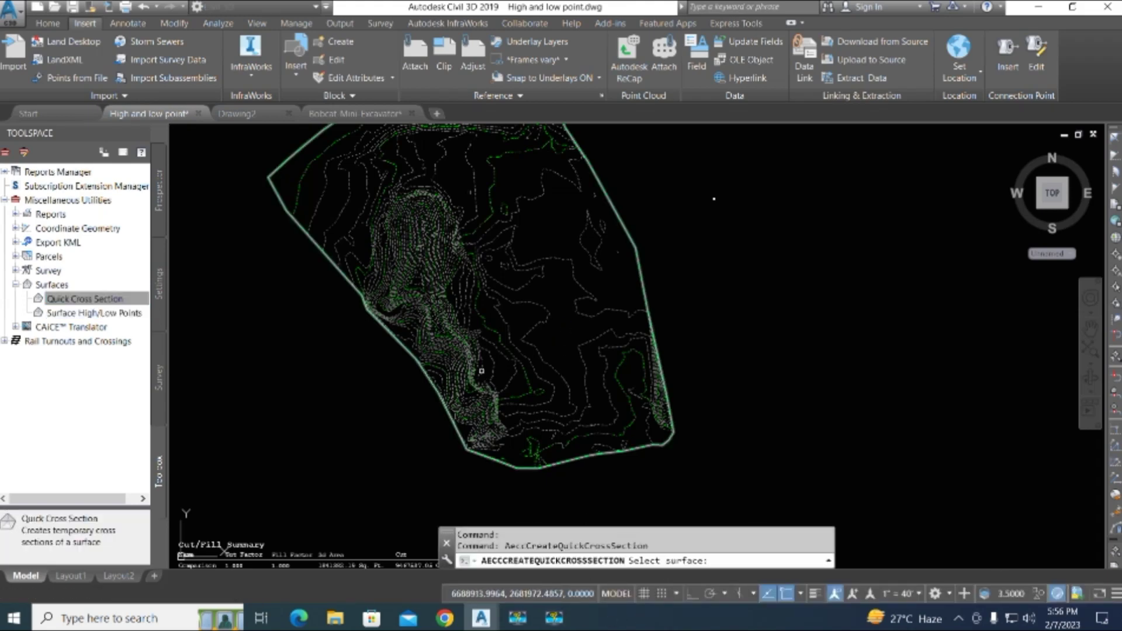
{"action": "left_click", "coordinate": [470, 294]}
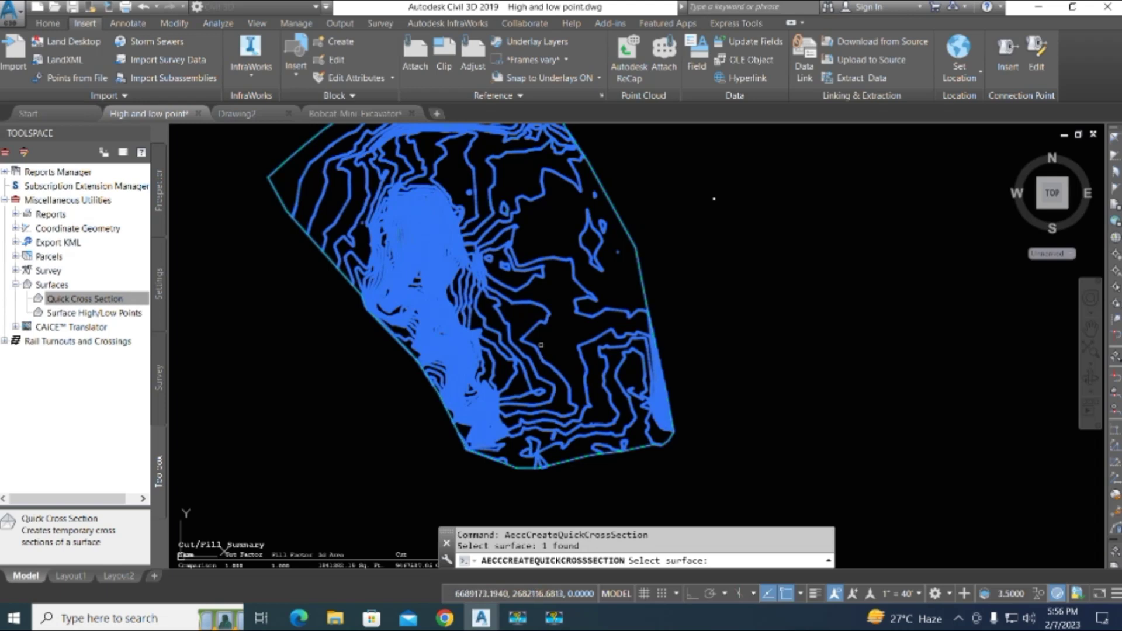
{"action": "key", "text": "space"}
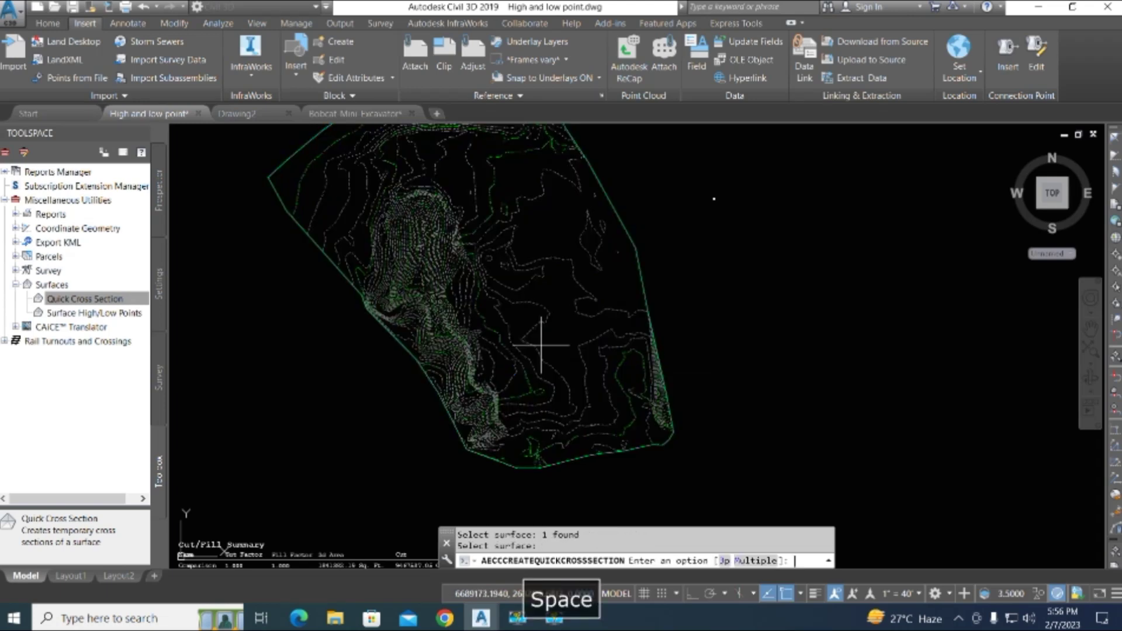
{"action": "left_click", "coordinate": [725, 562]}
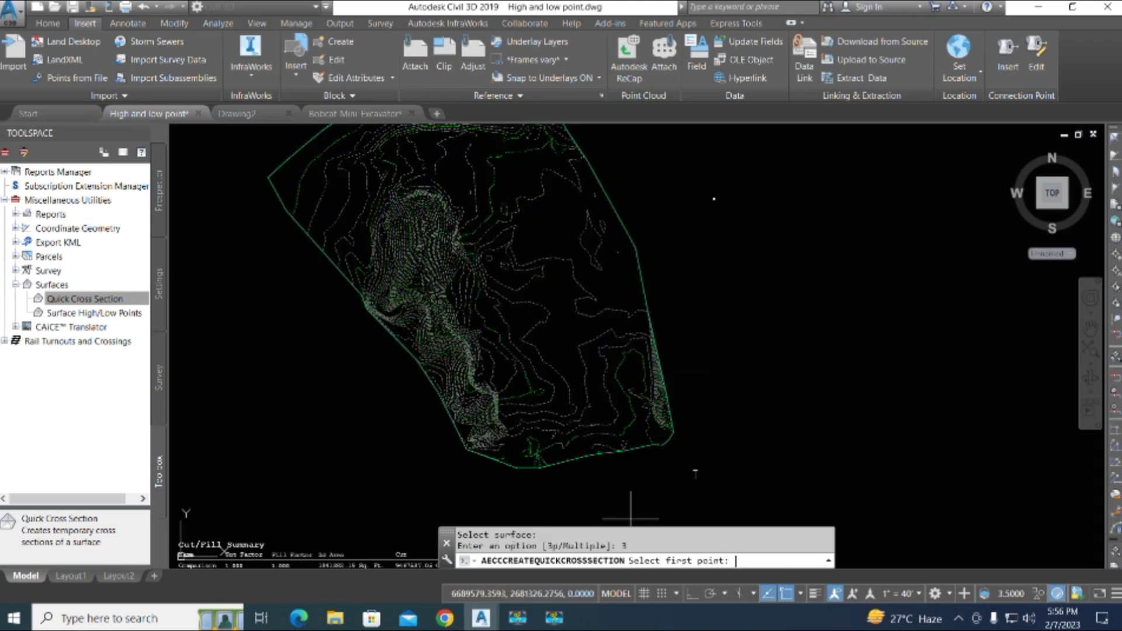
{"action": "scroll", "coordinate": [608, 420], "scroll_direction": "up", "scroll_amount": 6}
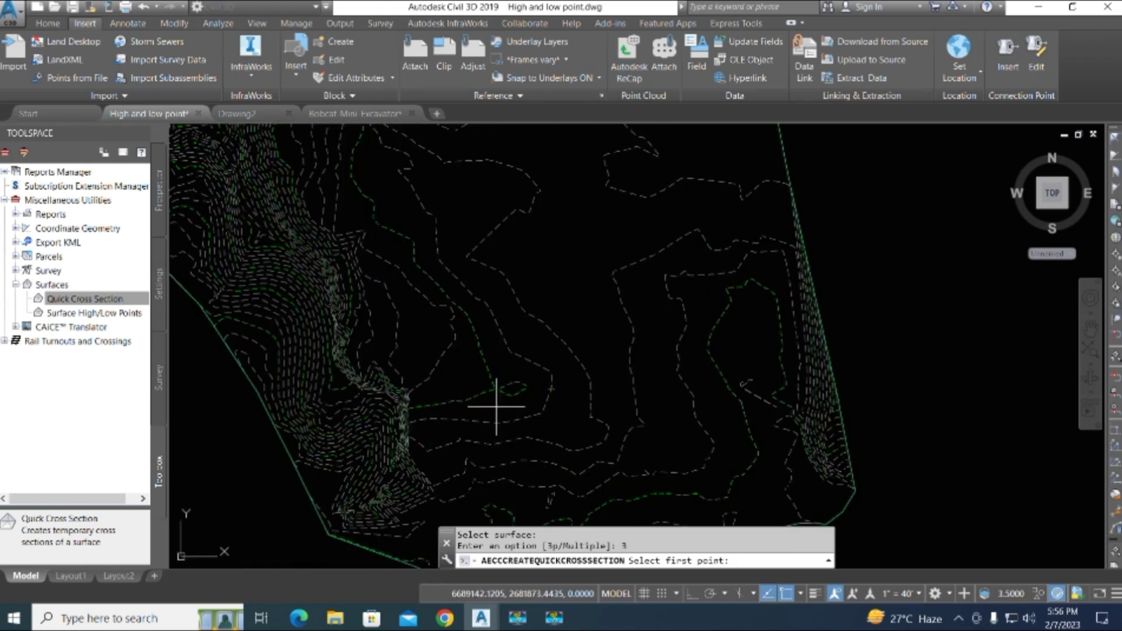
{"action": "left_click", "coordinate": [460, 428]}
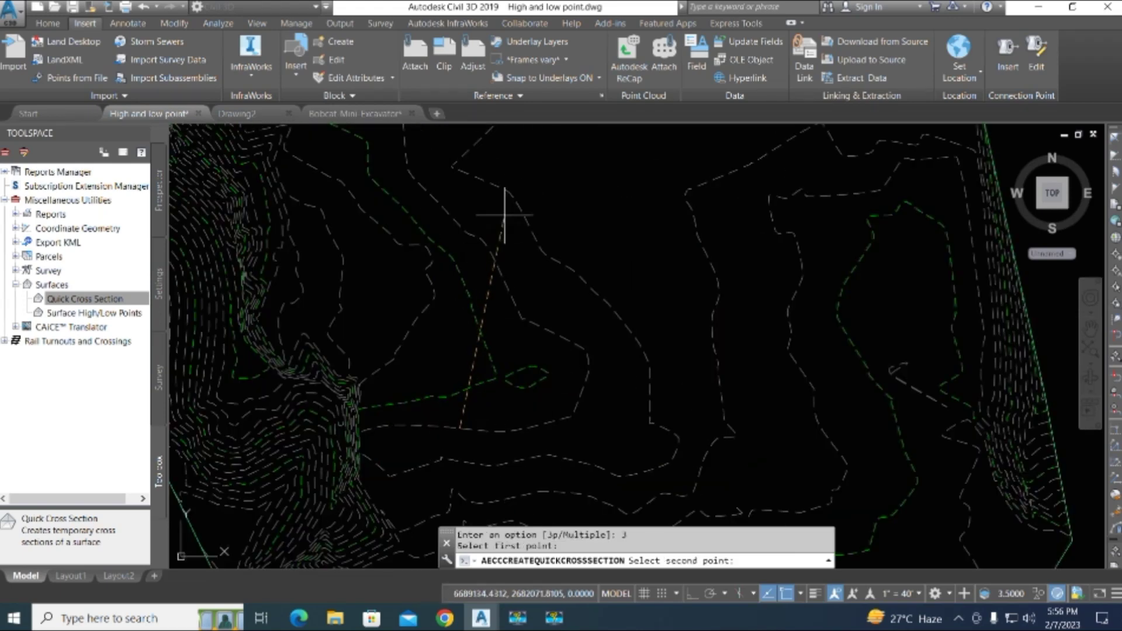
{"action": "left_click", "coordinate": [509, 192]}
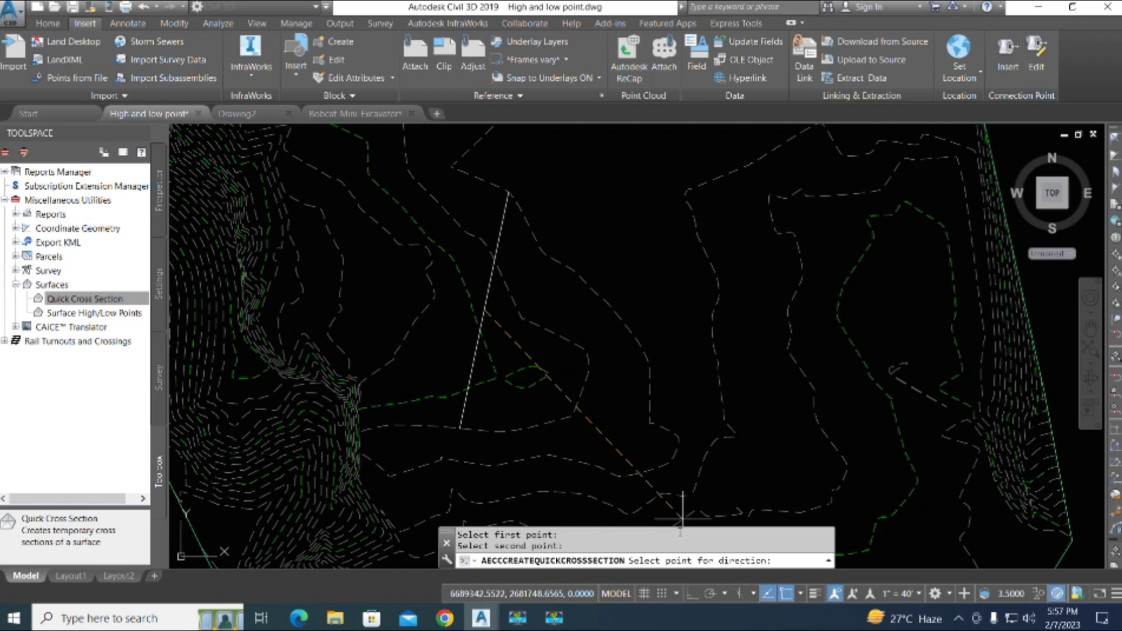
{"action": "left_click", "coordinate": [646, 328]}
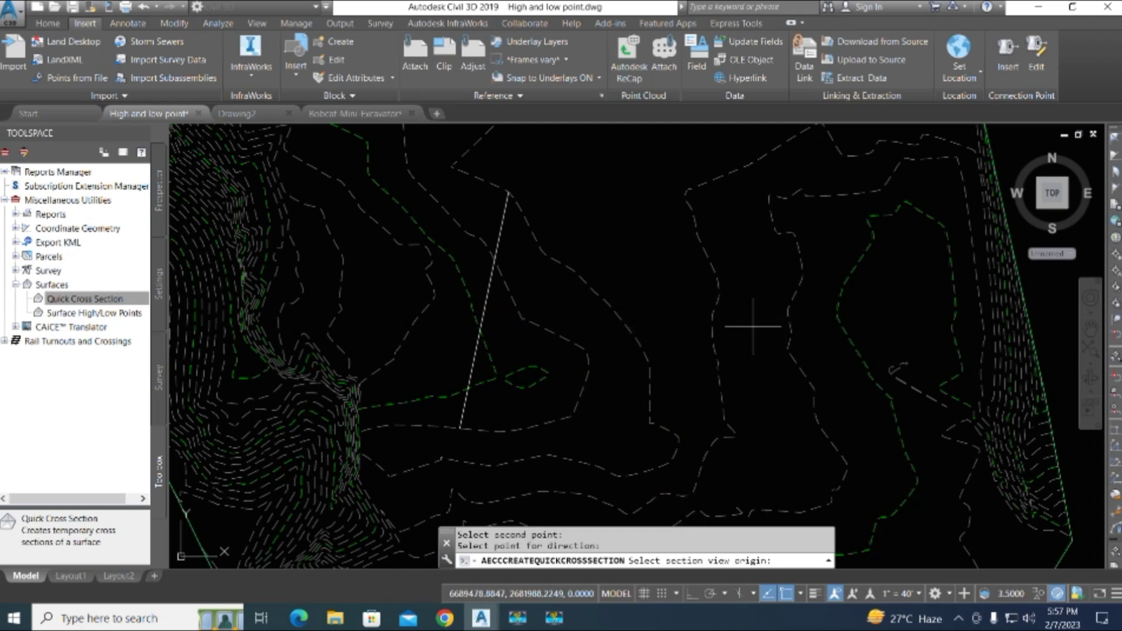
- Place the section view origin east of the surface using the Existing Ground section style, Road Section view style and No Bands
{"action": "scroll", "coordinate": [573, 381], "scroll_direction": "down", "scroll_amount": 8}
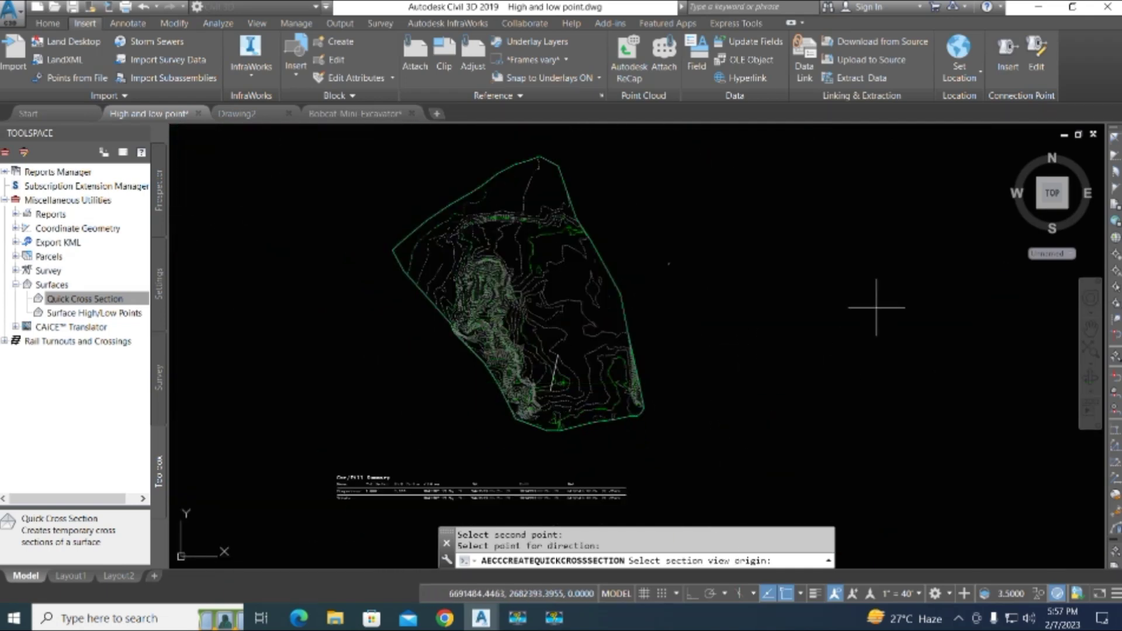
{"action": "left_click", "coordinate": [986, 335]}
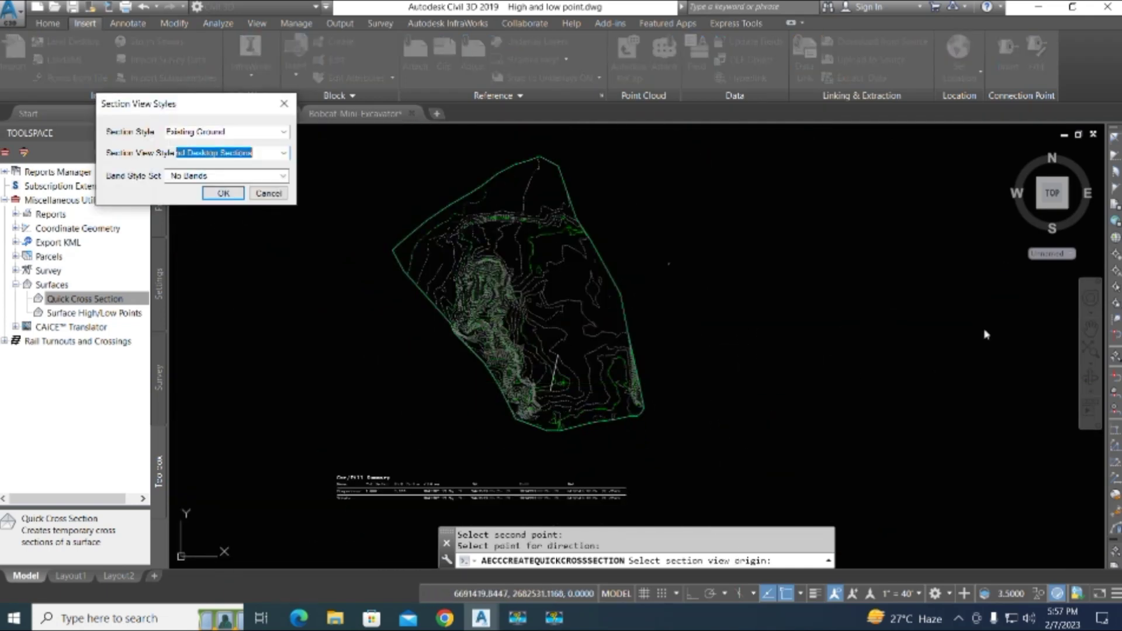
{"action": "left_click", "coordinate": [285, 152]}
{"action": "left_click", "coordinate": [282, 151]}
{"action": "left_click", "coordinate": [288, 134]}
{"action": "left_click", "coordinate": [287, 133]}
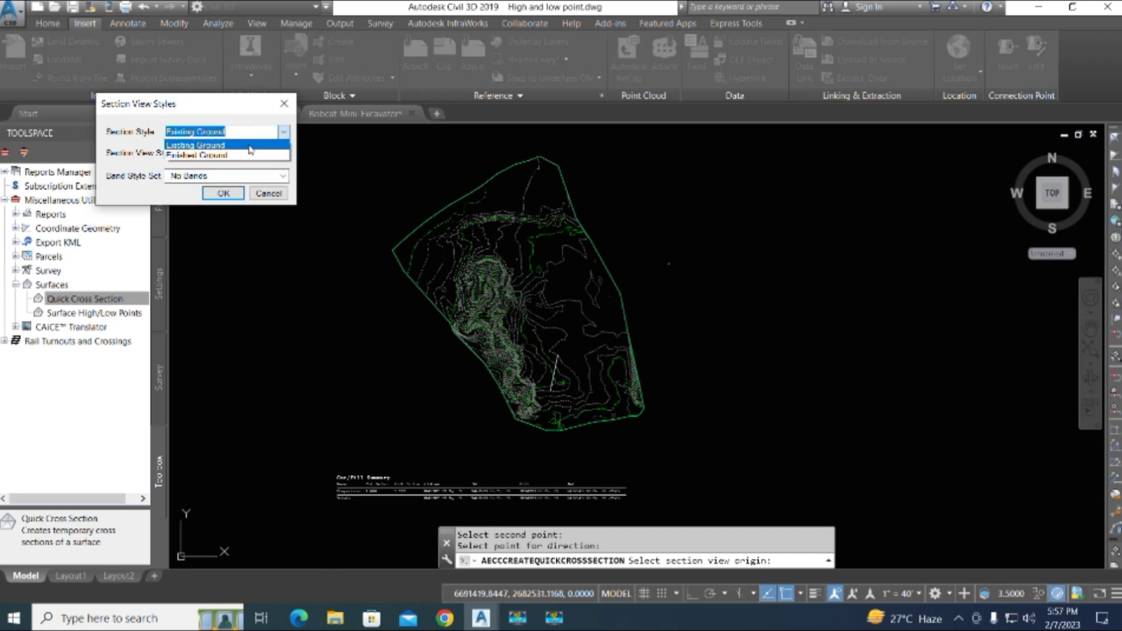
{"action": "left_click", "coordinate": [214, 145]}
{"action": "left_click", "coordinate": [284, 154]}
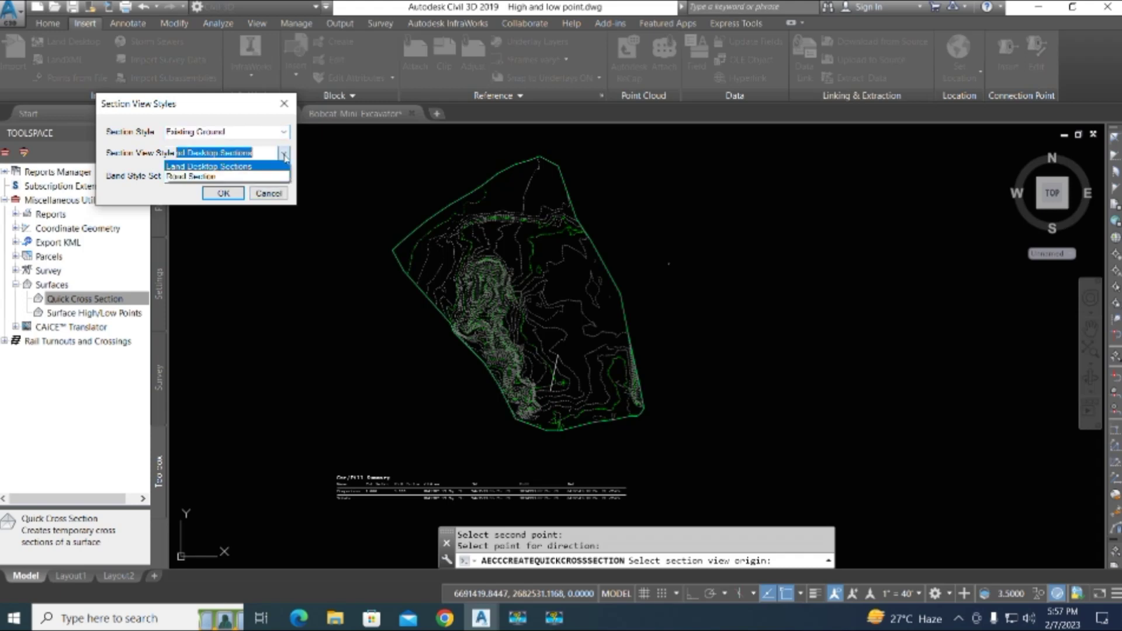
{"action": "left_click", "coordinate": [192, 175]}
{"action": "left_click", "coordinate": [282, 176]}
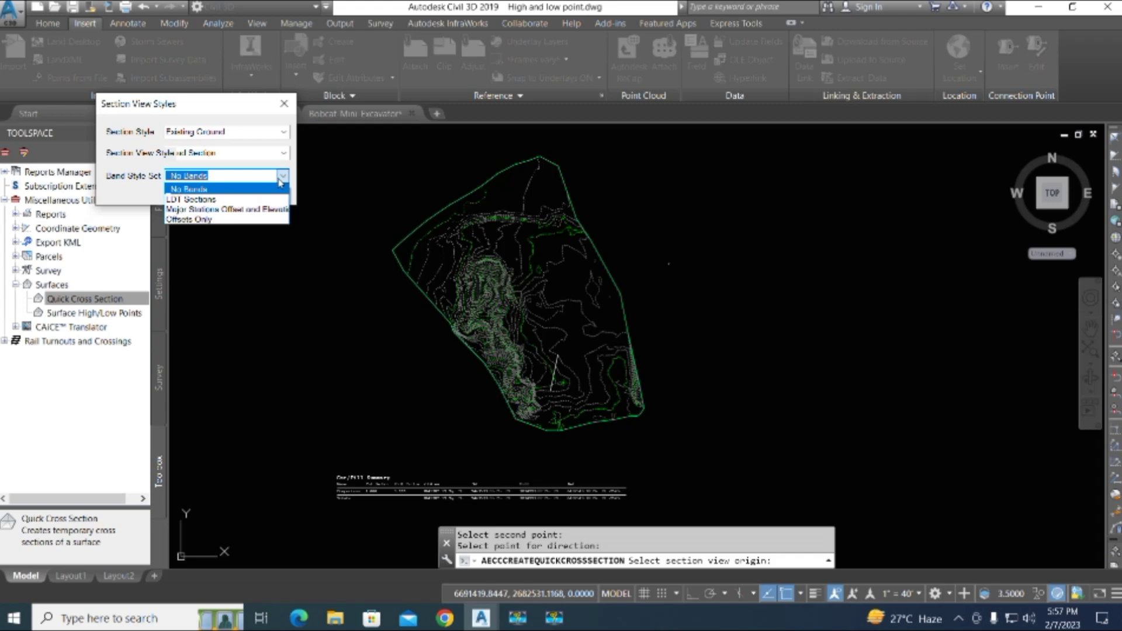
{"action": "left_click", "coordinate": [281, 178]}
{"action": "left_click", "coordinate": [217, 194]}
- Examine the offset and elevation labels along the temporary section view, and end the command to delete the section
{"action": "left_click", "coordinate": [846, 301]}
{"action": "scroll", "coordinate": [760, 269], "scroll_direction": "up", "scroll_amount": 5}
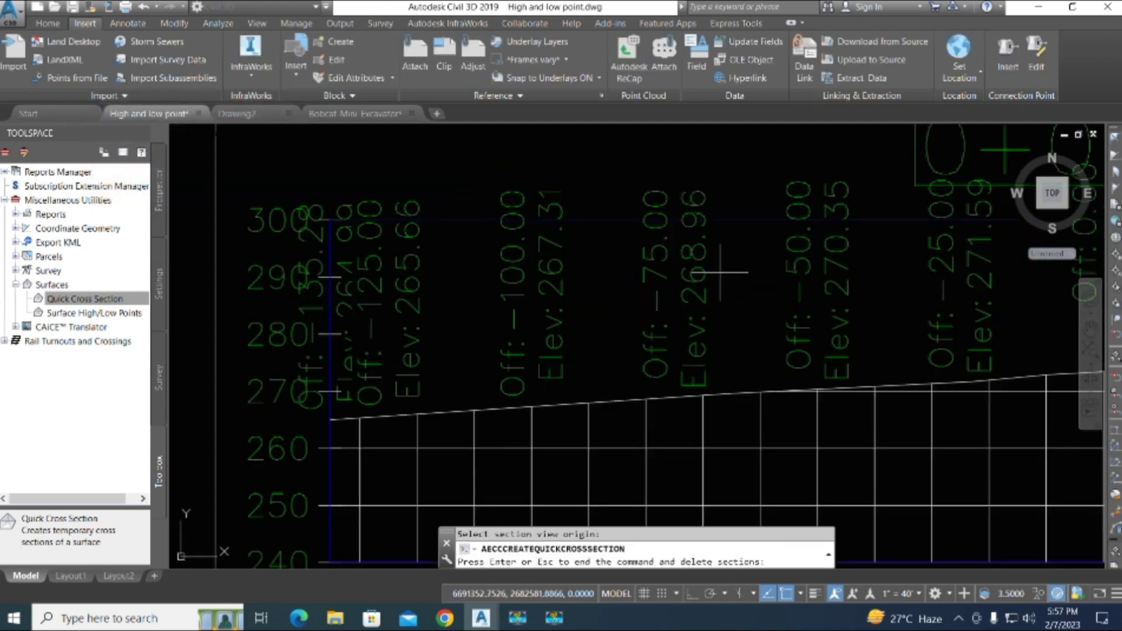
{"action": "scroll", "coordinate": [526, 328], "scroll_direction": "down", "scroll_amount": 1}
{"action": "scroll", "coordinate": [327, 281], "scroll_direction": "down", "scroll_amount": 5}
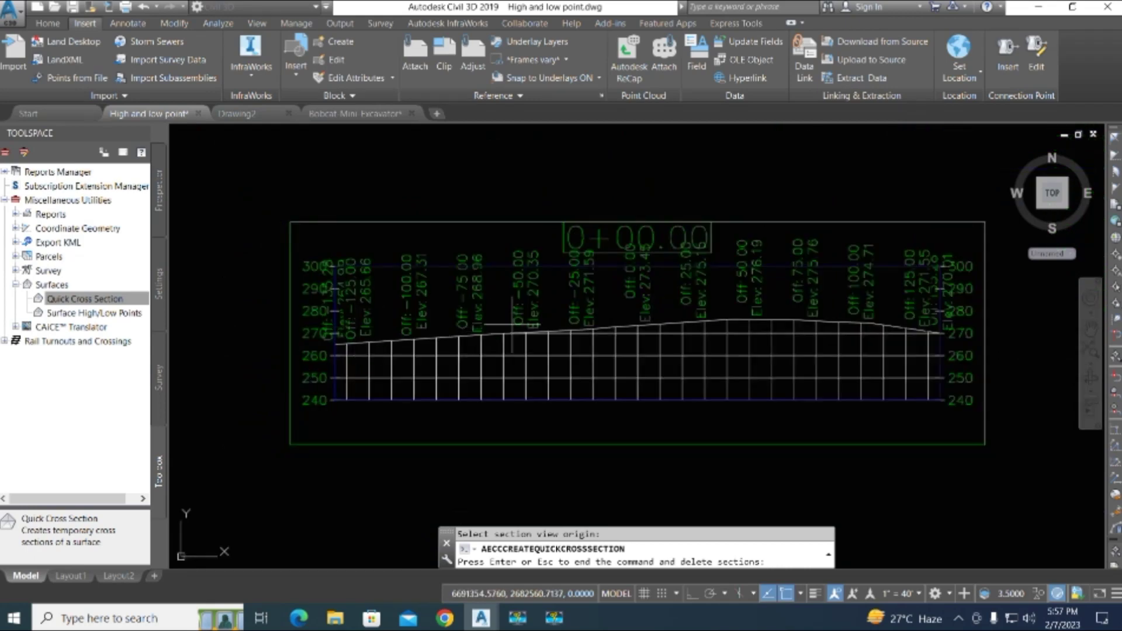
{"action": "scroll", "coordinate": [814, 315], "scroll_direction": "up", "scroll_amount": 3}
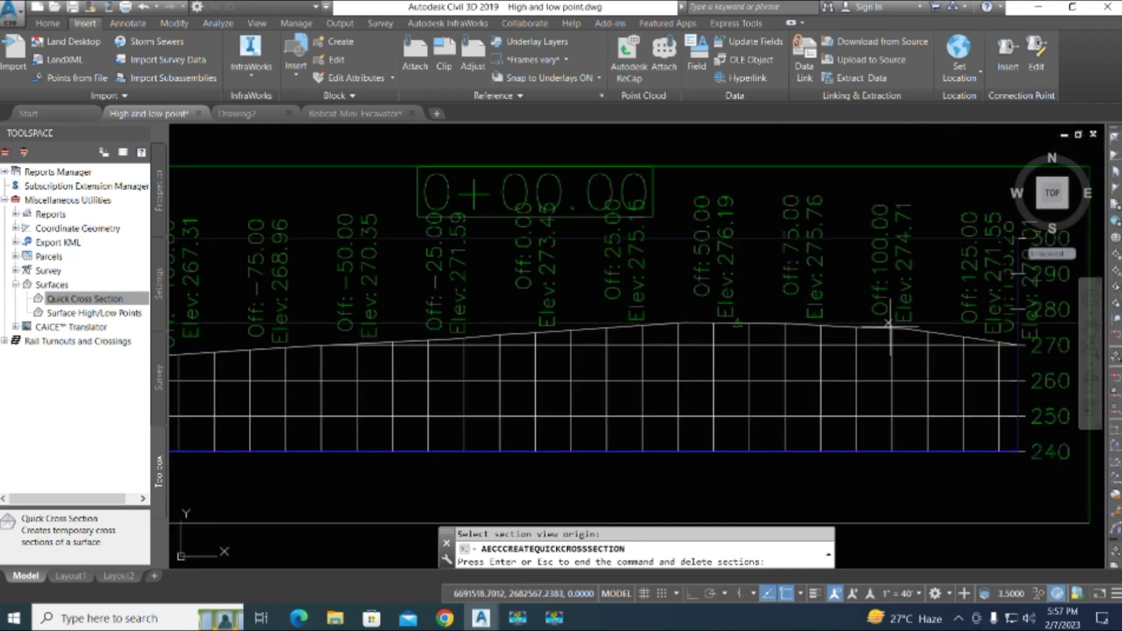
{"action": "scroll", "coordinate": [894, 349], "scroll_direction": "down", "scroll_amount": 5}
{"action": "scroll", "coordinate": [684, 384], "scroll_direction": "down", "scroll_amount": 5}
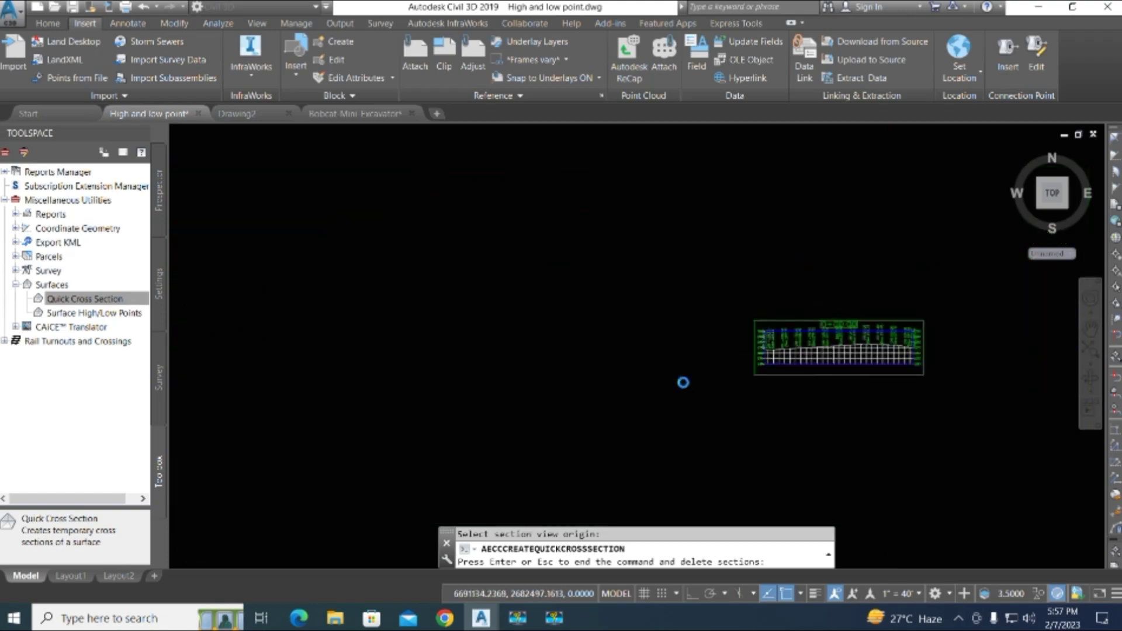
{"action": "key", "text": "Escape"}
- Run Quick Cross Section on the NGL surface with the Multiple option, defining a single diagonal line across the flatter southern contours
{"action": "scroll", "coordinate": [385, 432], "scroll_direction": "up", "scroll_amount": 5}
{"action": "middle_click_drag", "start_coordinate": [385, 433], "coordinate": [426, 376]}
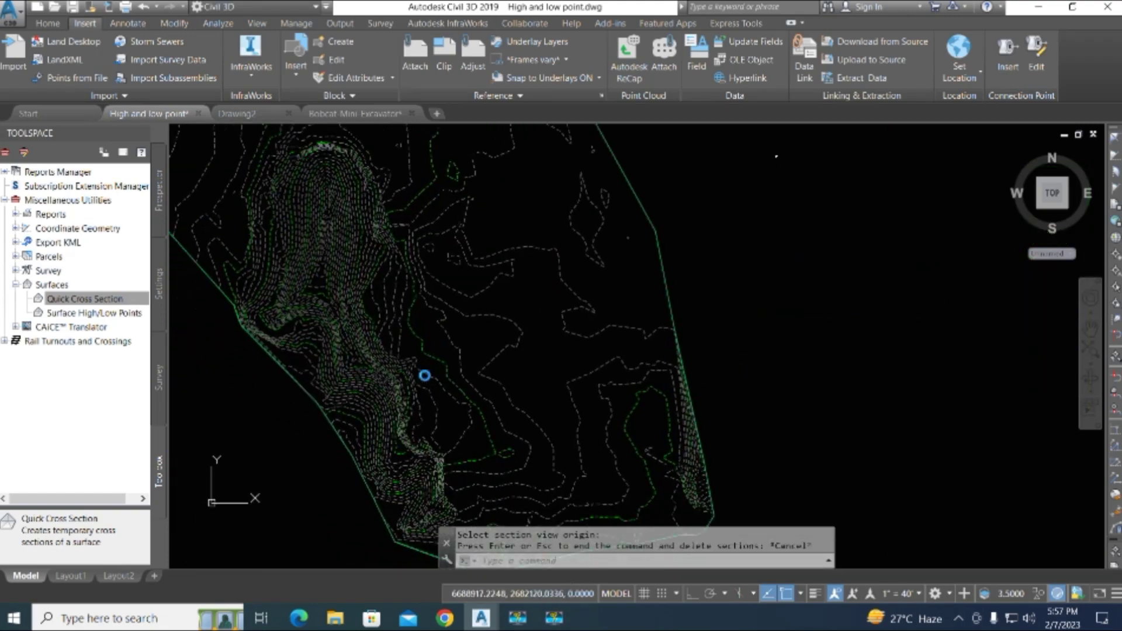
{"action": "scroll", "coordinate": [508, 390], "scroll_direction": "up", "scroll_amount": 3}
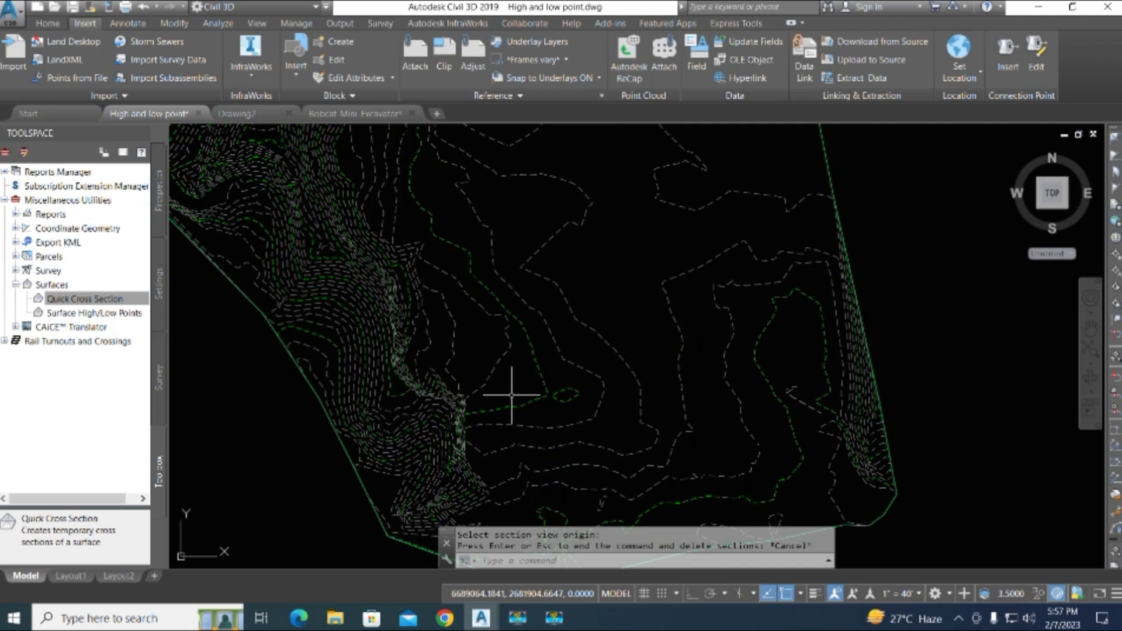
{"action": "double_click", "coordinate": [88, 299]}
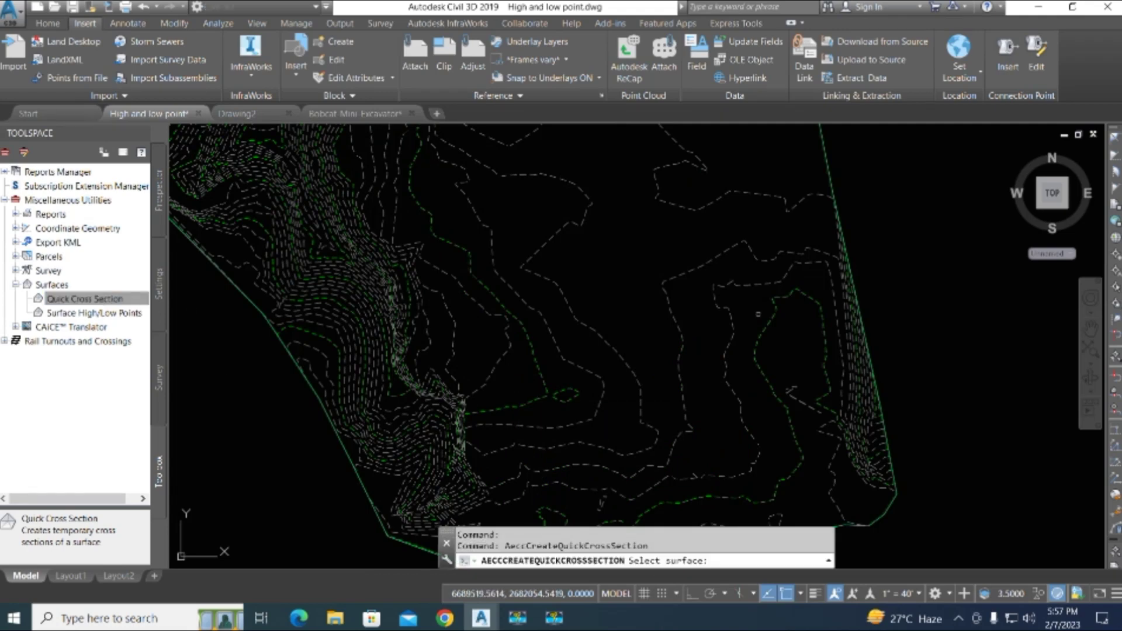
{"action": "left_click", "coordinate": [543, 314]}
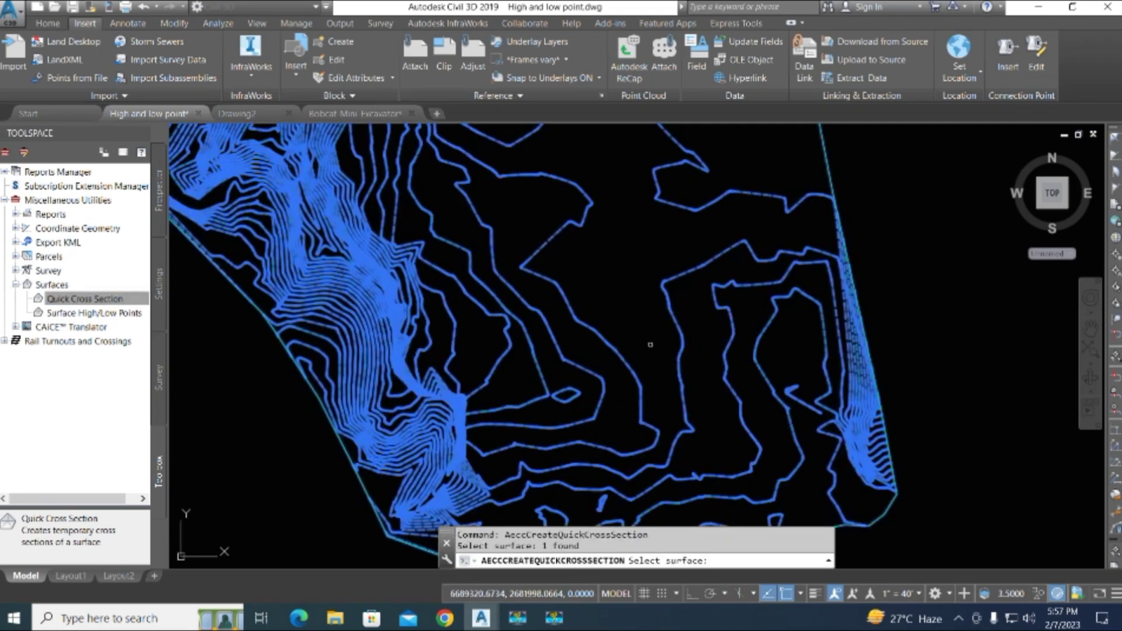
{"action": "key", "text": "space"}
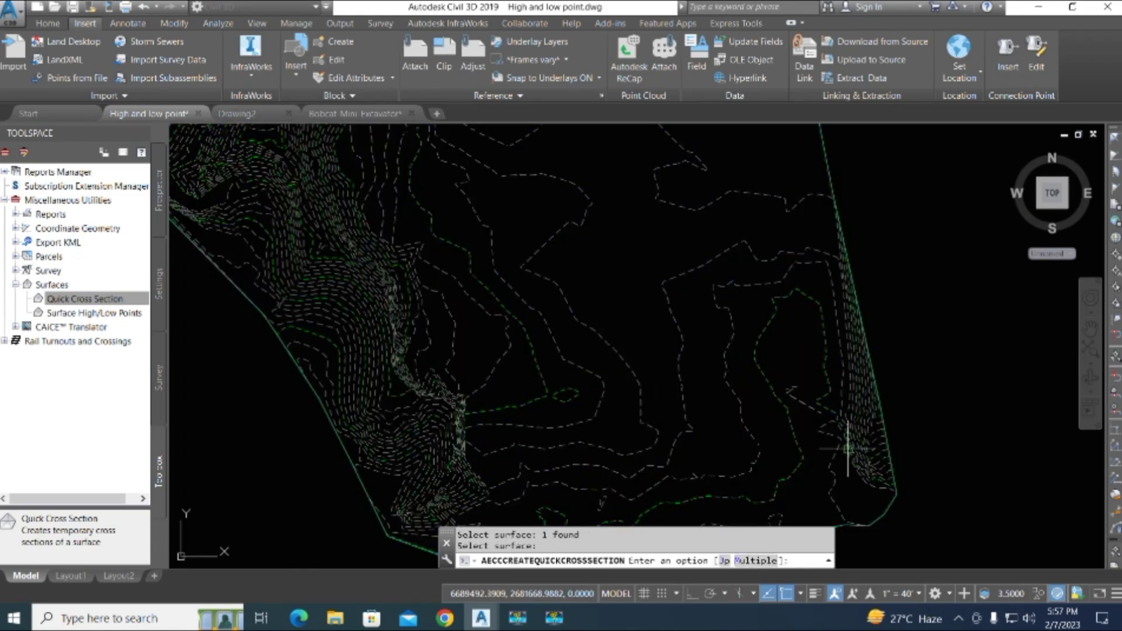
{"action": "type", "text": "M"}
{"action": "key", "text": "space"}
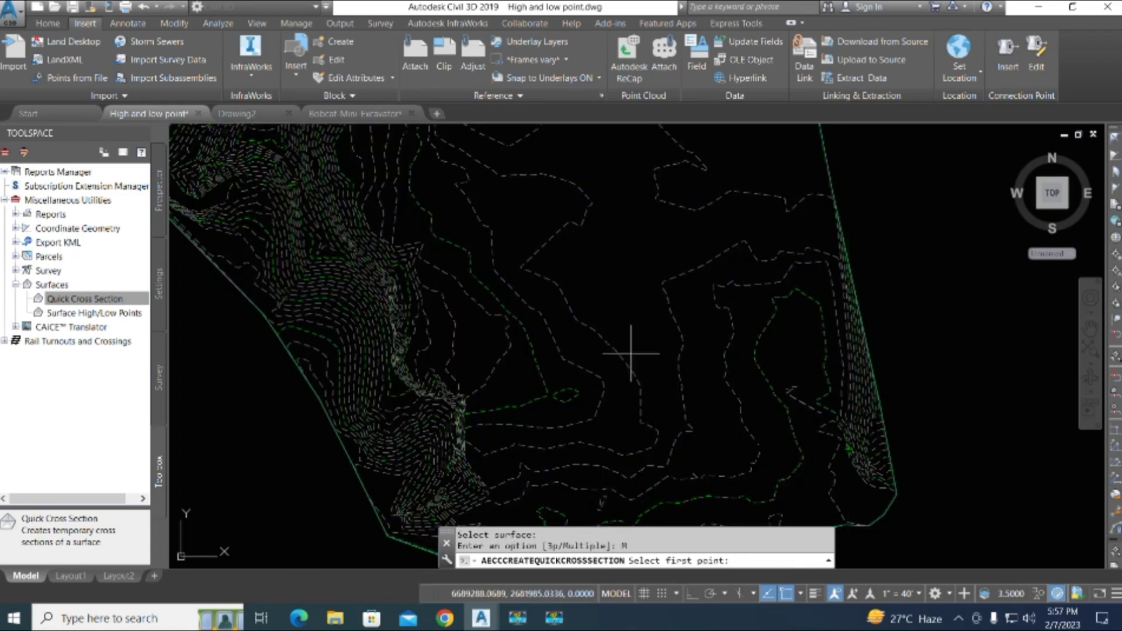
{"action": "left_click", "coordinate": [485, 455]}
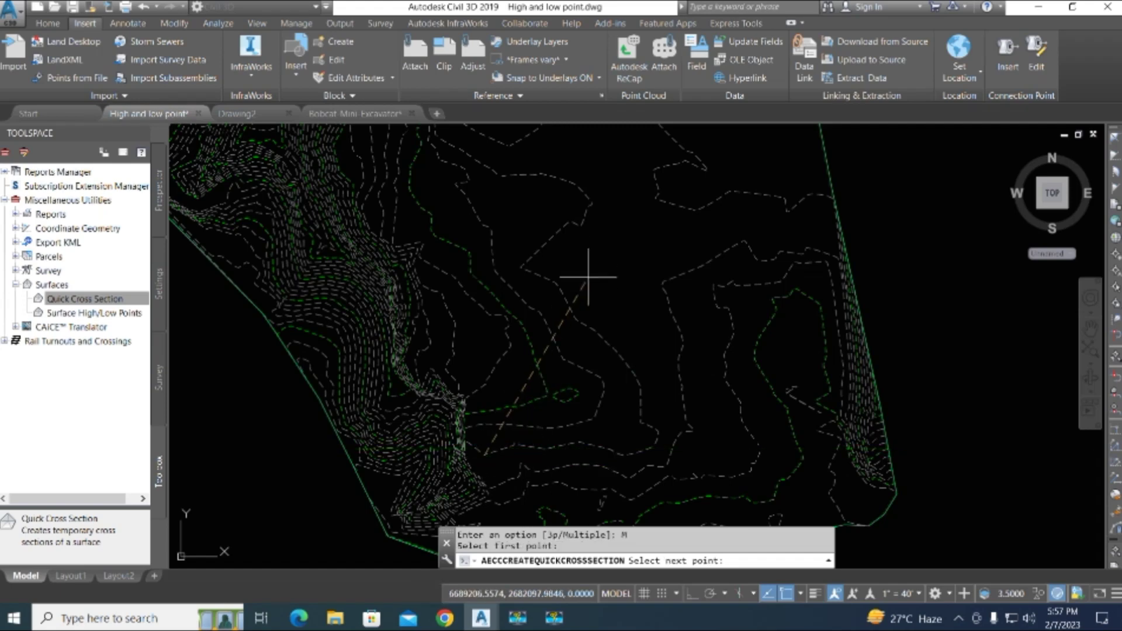
{"action": "left_click", "coordinate": [586, 196]}
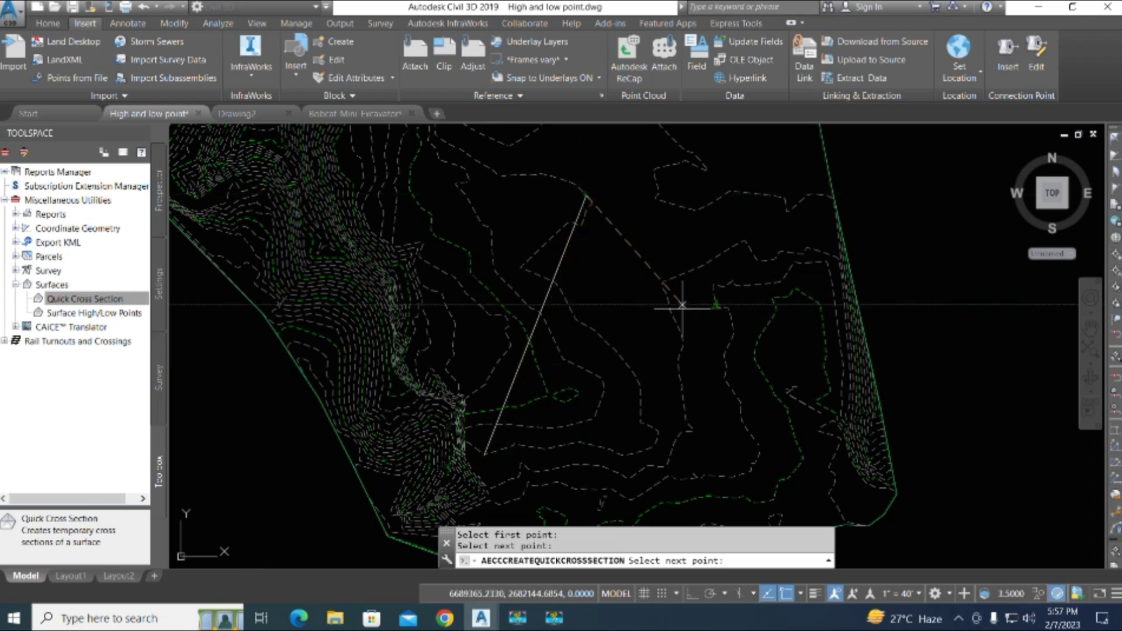
{"action": "key", "text": "space"}
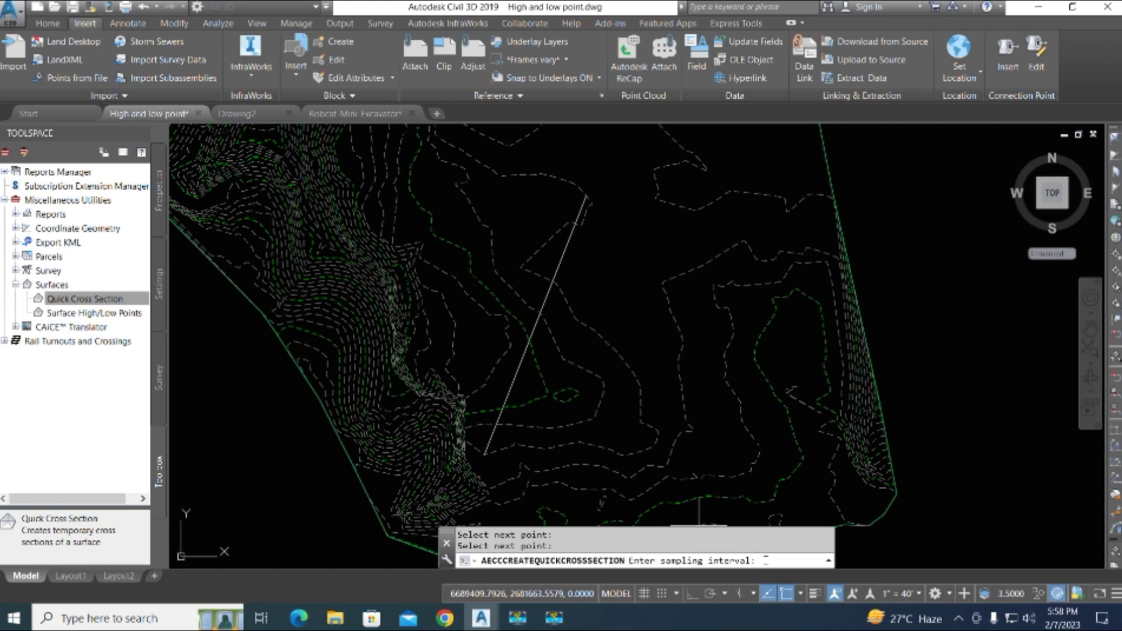
- Set the sampling interval to 60 and both left and right swath widths to 30, and place the section view origin east of the surface
{"action": "type", "text": "0"}
{"action": "key", "text": "Return"}
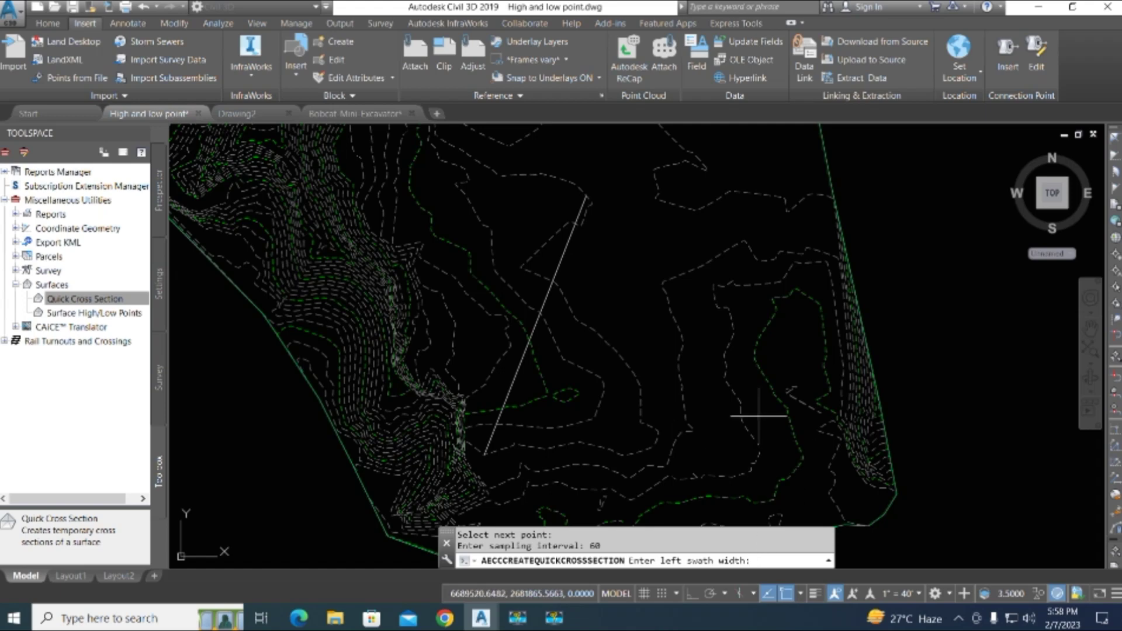
{"action": "type", "text": "30"}
{"action": "key", "text": "Return"}
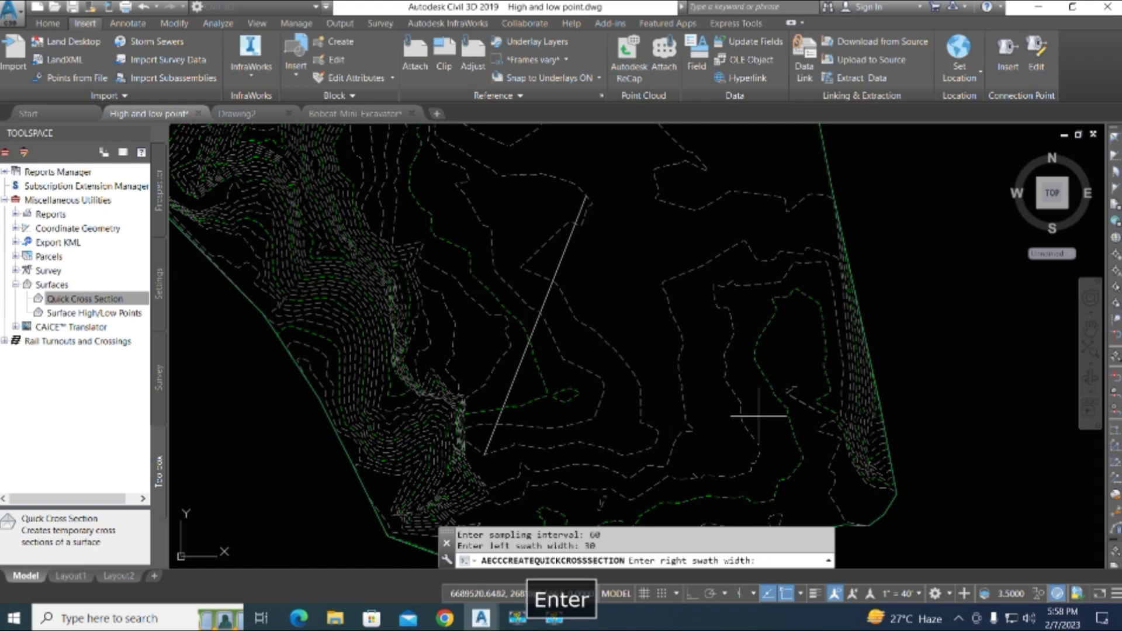
{"action": "type", "text": "30"}
{"action": "key", "text": "Return"}
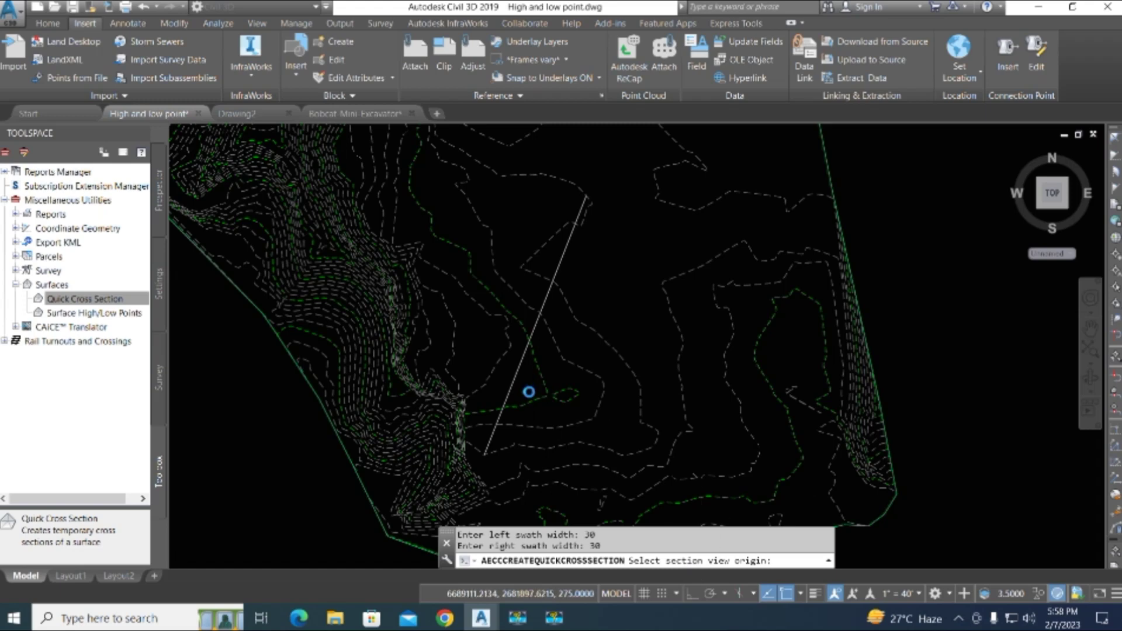
{"action": "scroll", "coordinate": [528, 391], "scroll_direction": "down", "scroll_amount": 5}
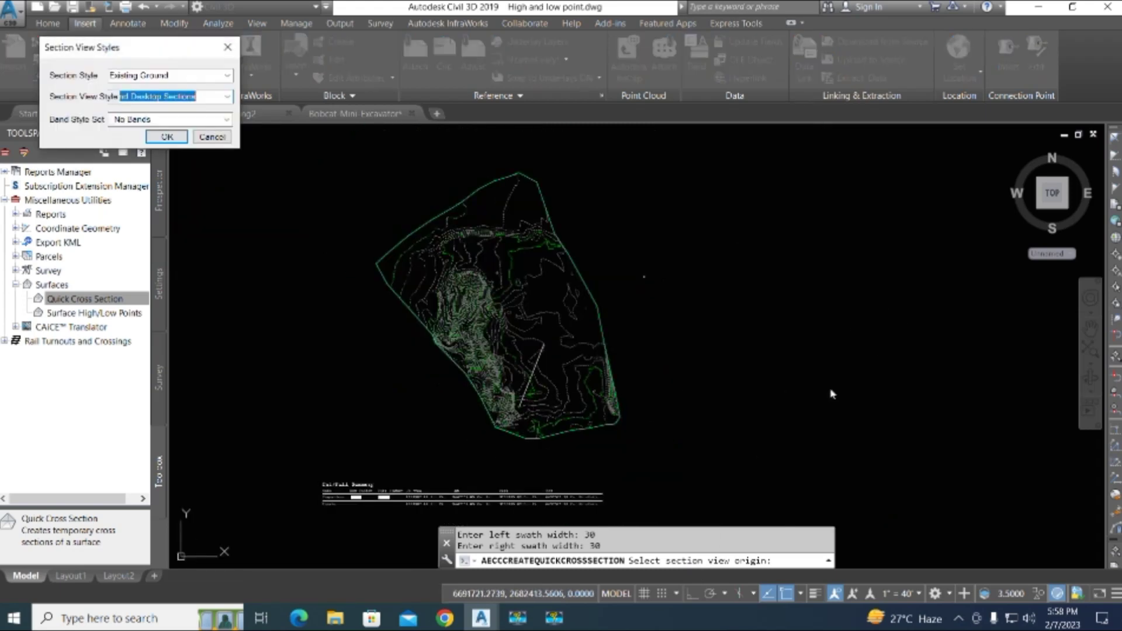
- Generate the section views with the Existing Ground section style, Road Section view style and No Bands band set
{"action": "left_click", "coordinate": [223, 100]}
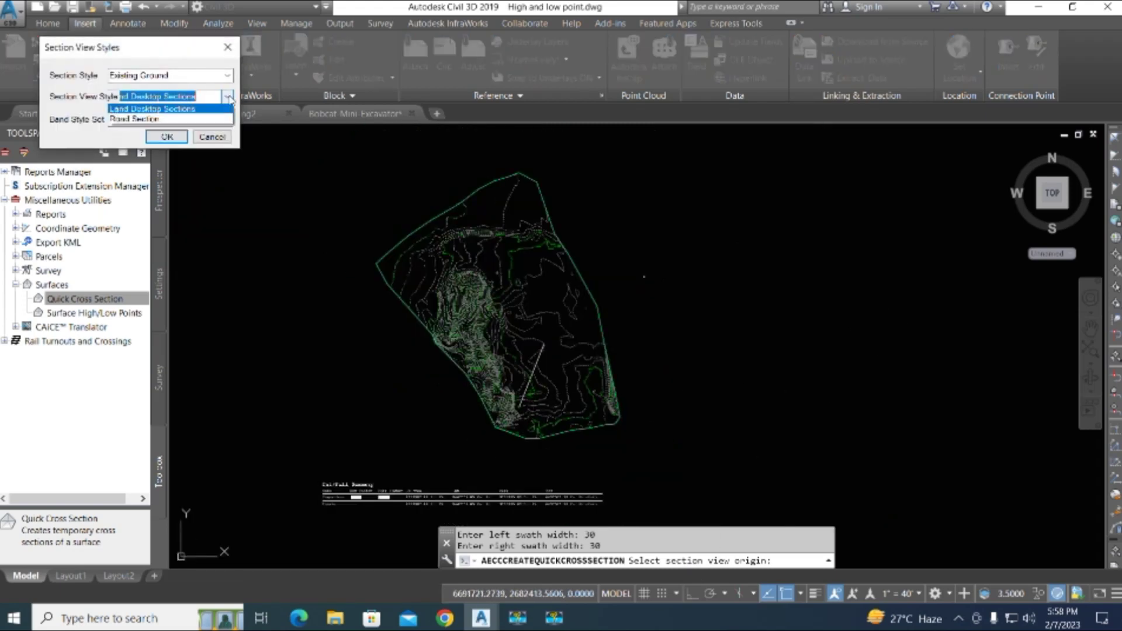
{"action": "left_click", "coordinate": [152, 117]}
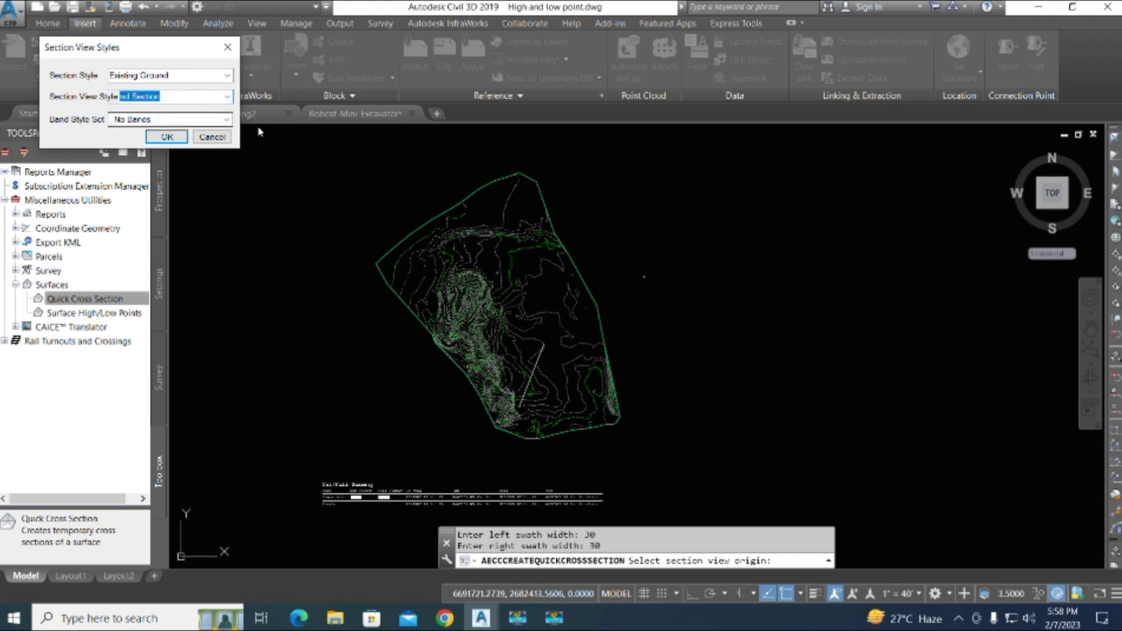
{"action": "left_click", "coordinate": [228, 120]}
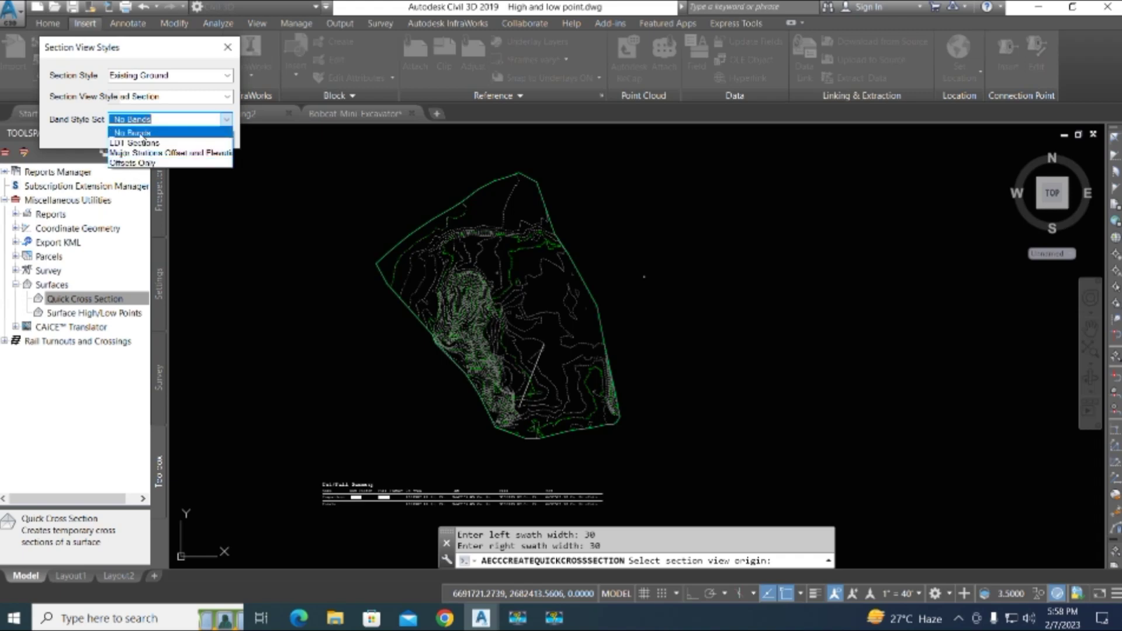
{"action": "left_click", "coordinate": [143, 134]}
{"action": "key", "text": "Return"}
{"action": "left_click", "coordinate": [889, 327]}
- Examine the offset and elevation labels in the temporary section views, and end the command to delete the sections
{"action": "scroll", "coordinate": [904, 319], "scroll_direction": "up", "scroll_amount": 3}
{"action": "scroll", "coordinate": [904, 306], "scroll_direction": "up", "scroll_amount": 5}
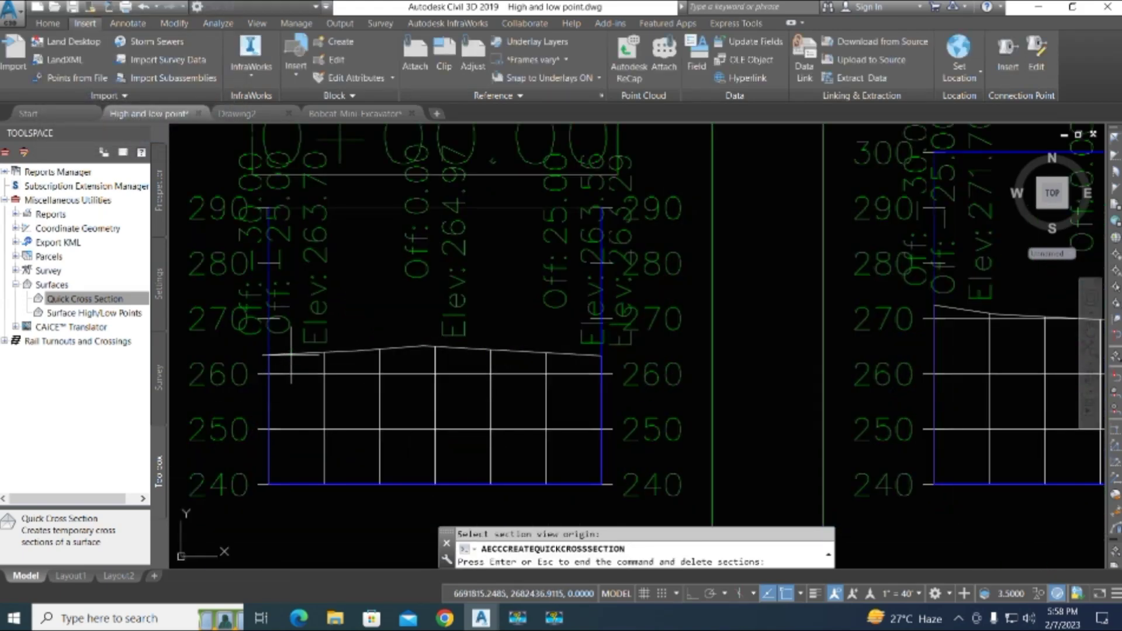
{"action": "key", "text": "Escape"}
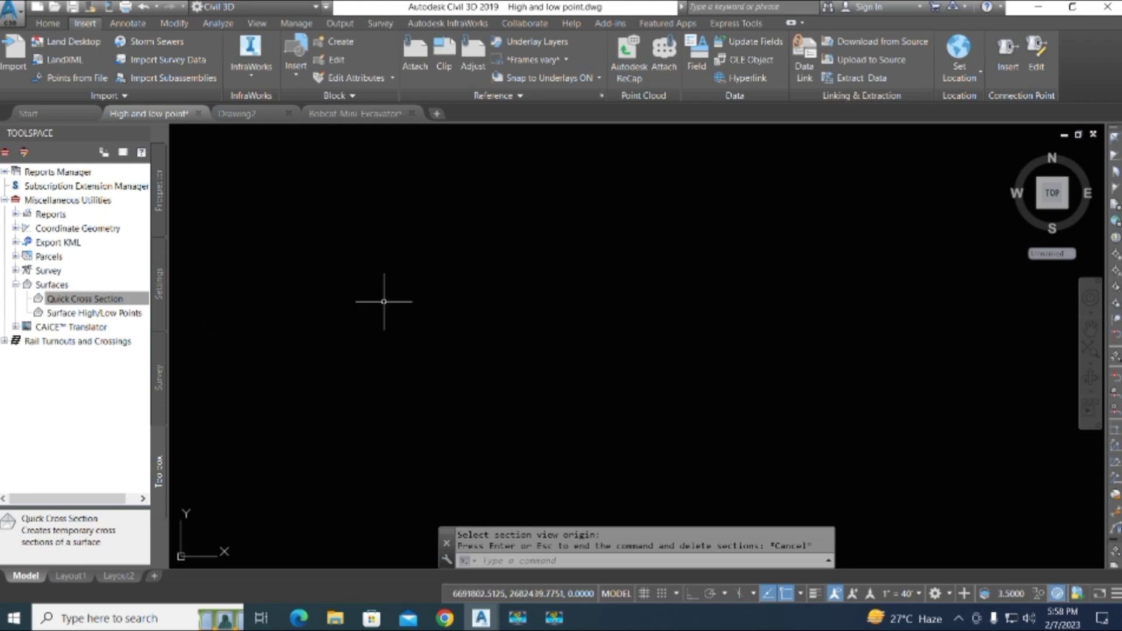
- Run Quick Cross Section on the NGL surface with the Multiple option, defining one nearly north-south line through the flatter southern contours
{"action": "scroll", "coordinate": [585, 298], "scroll_direction": "down", "scroll_amount": 5}
{"action": "scroll", "coordinate": [554, 304], "scroll_direction": "up", "scroll_amount": 2}
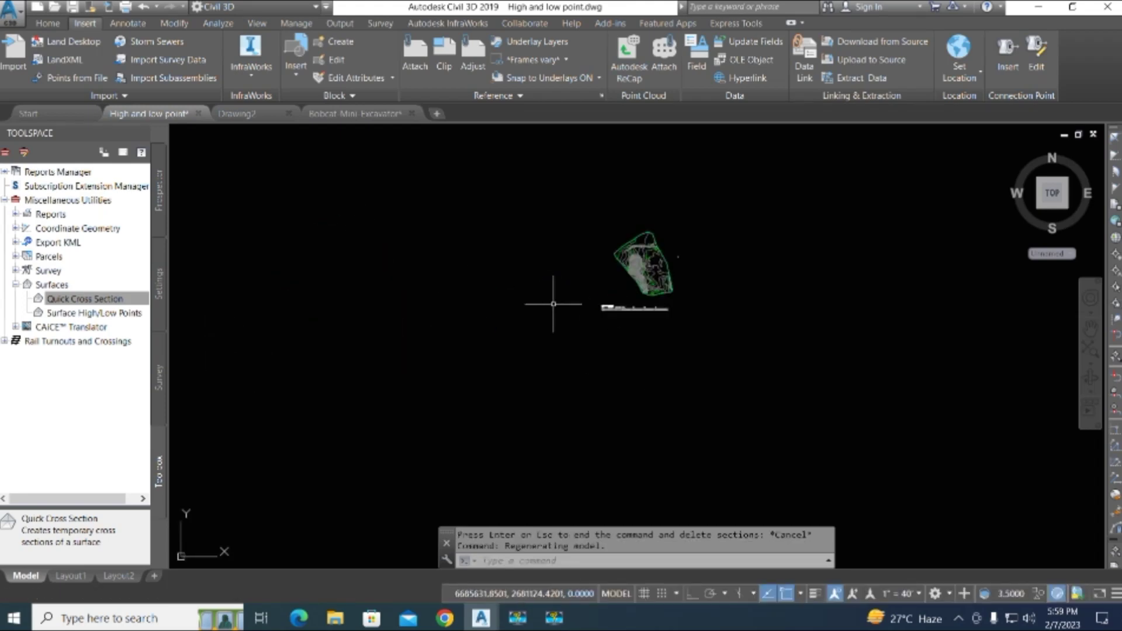
{"action": "scroll", "coordinate": [651, 250], "scroll_direction": "up", "scroll_amount": 8}
{"action": "left_click", "coordinate": [112, 300]}
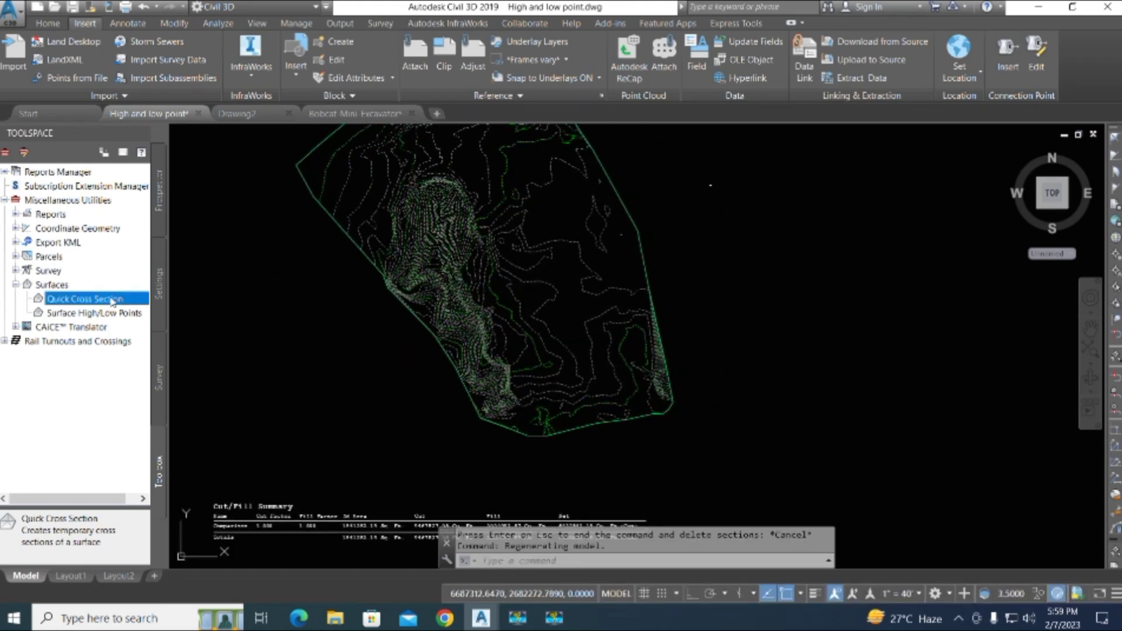
{"action": "double_click", "coordinate": [112, 300]}
{"action": "left_click", "coordinate": [645, 331]}
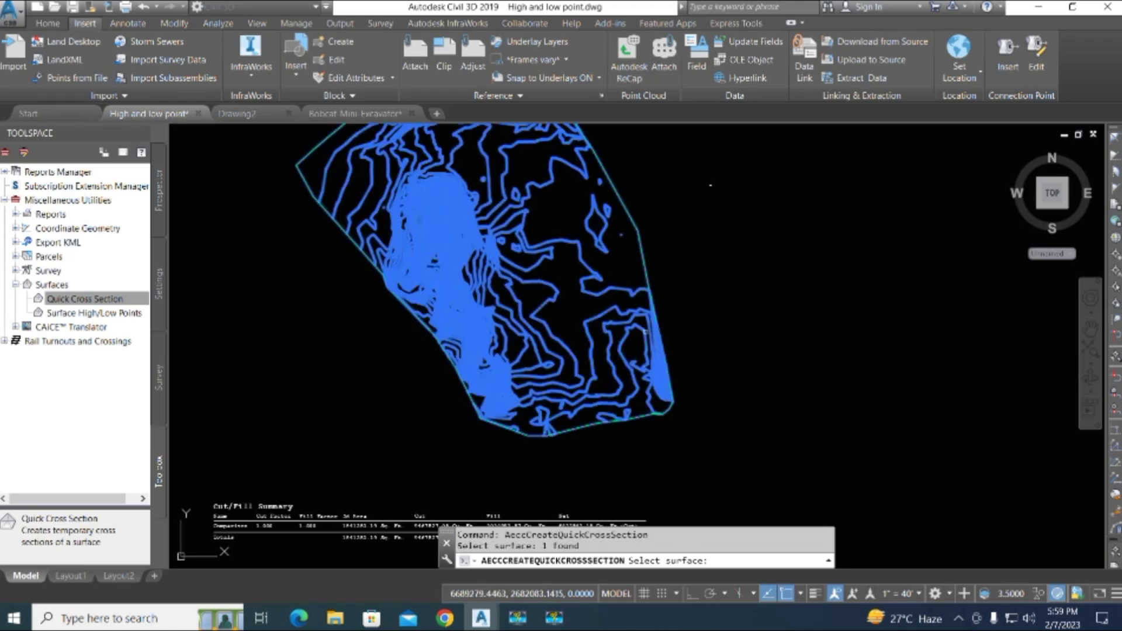
{"action": "key", "text": "space"}
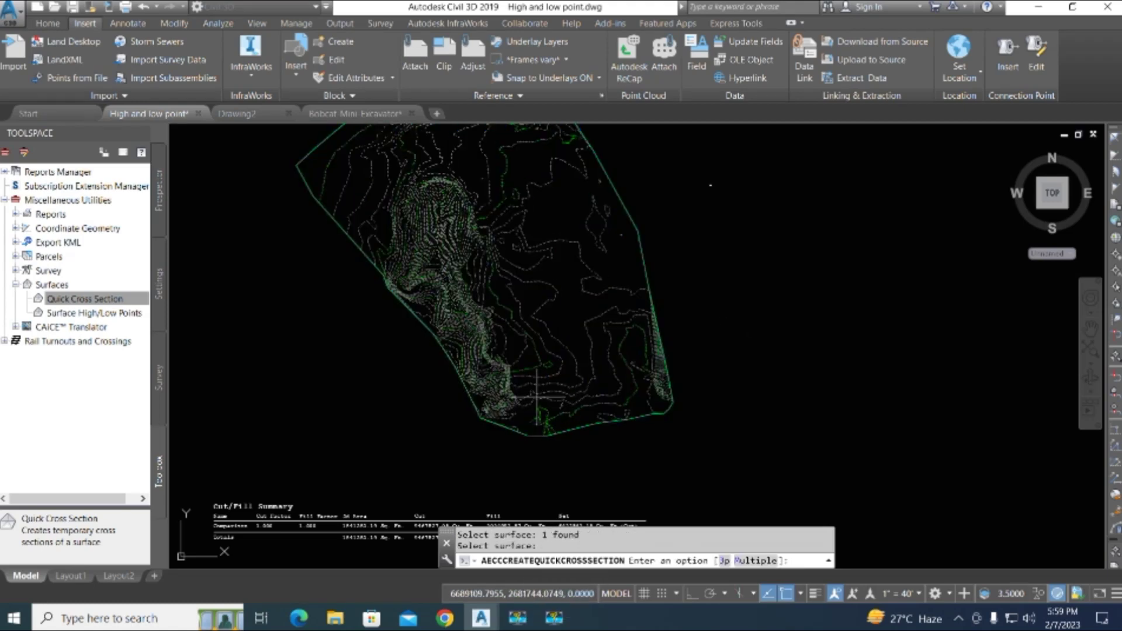
{"action": "type", "text": "M"}
{"action": "key", "text": "space"}
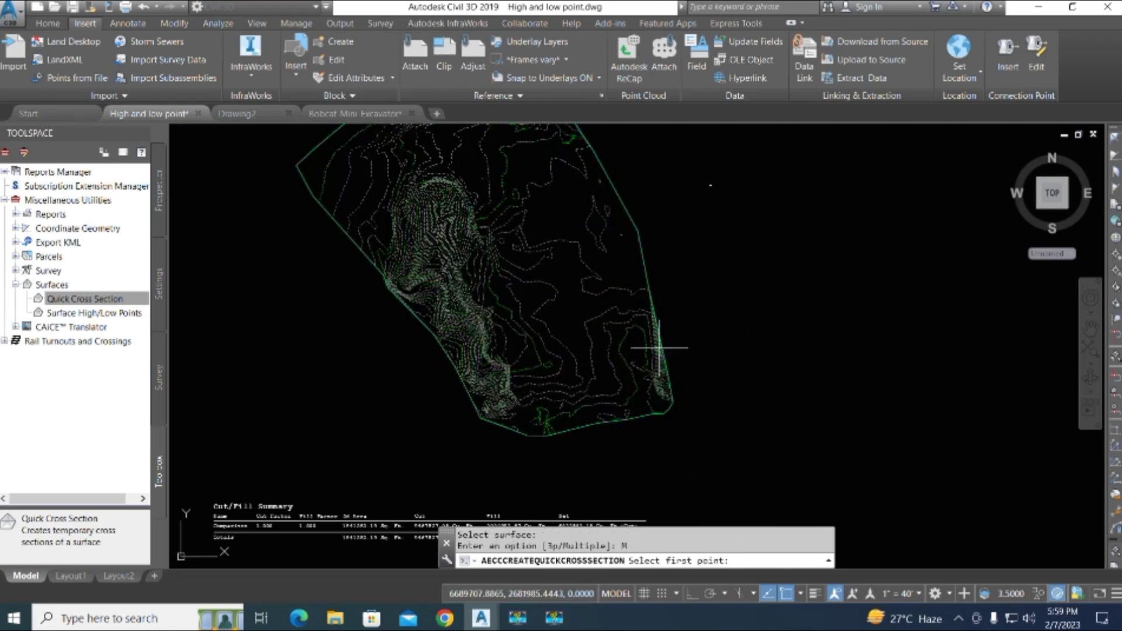
{"action": "left_click", "coordinate": [534, 282]}
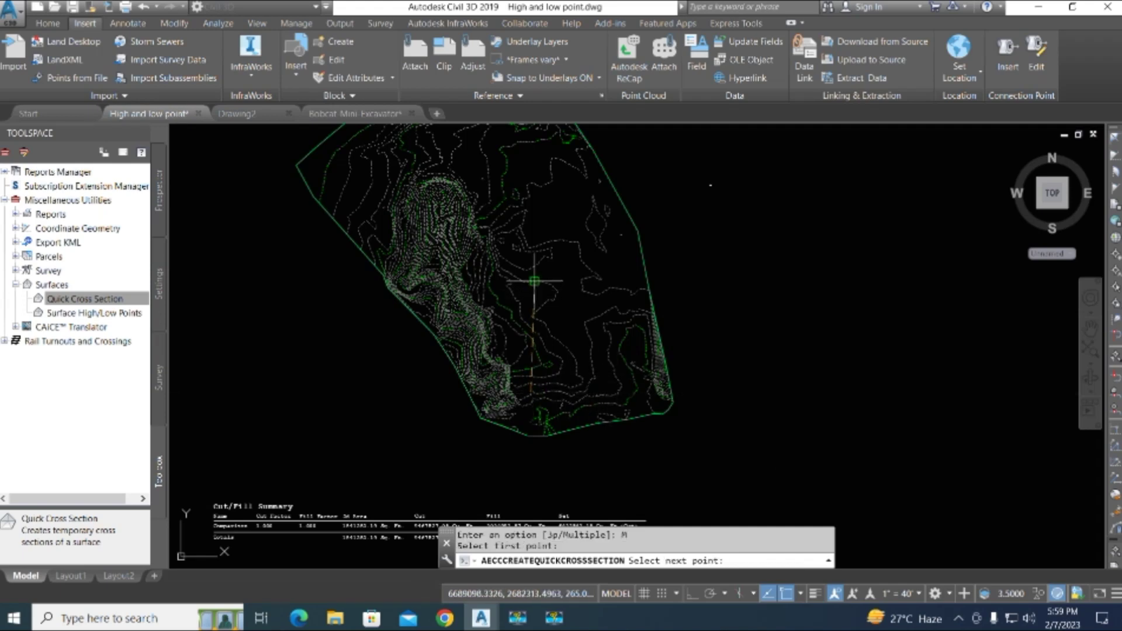
{"action": "key", "text": "space"}
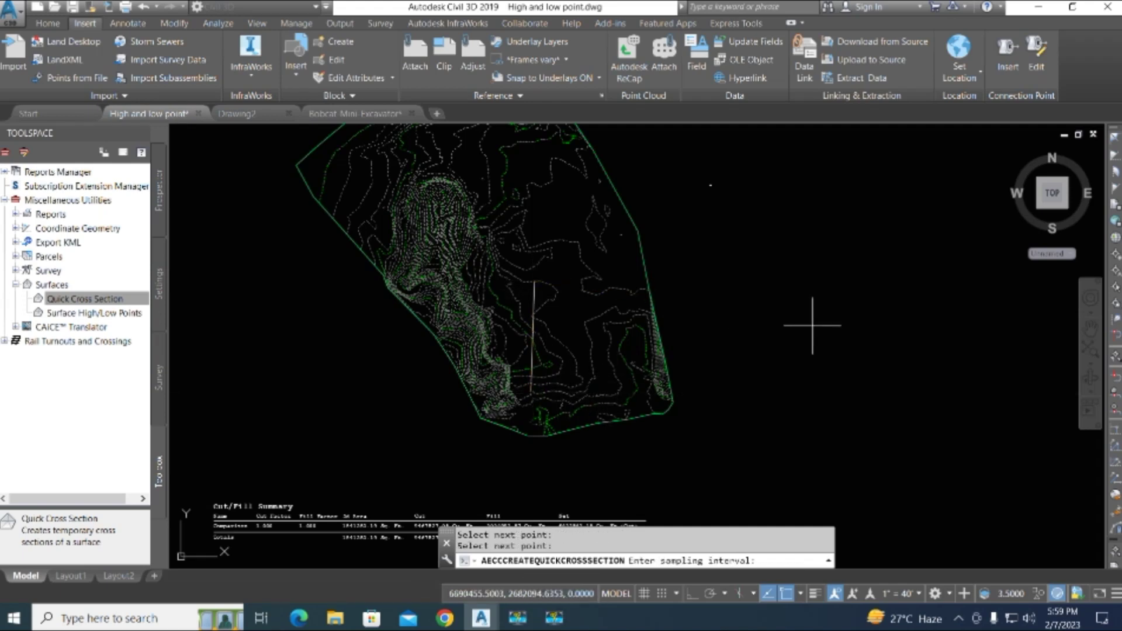
- Set the sampling interval to 60 and both swath widths to 30, and place the section views east of the surface with the preset styles
{"action": "type", "text": "60"}
{"action": "key", "text": "Return"}
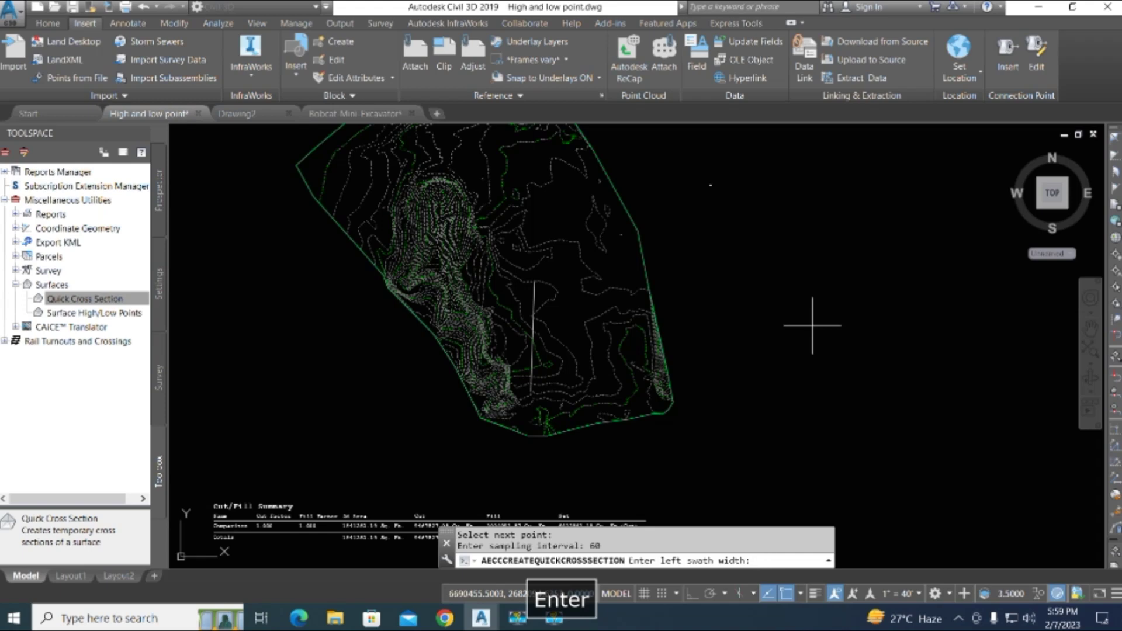
{"action": "type", "text": "30"}
{"action": "key", "text": "Return"}
{"action": "type", "text": "30"}
{"action": "key", "text": "Return"}
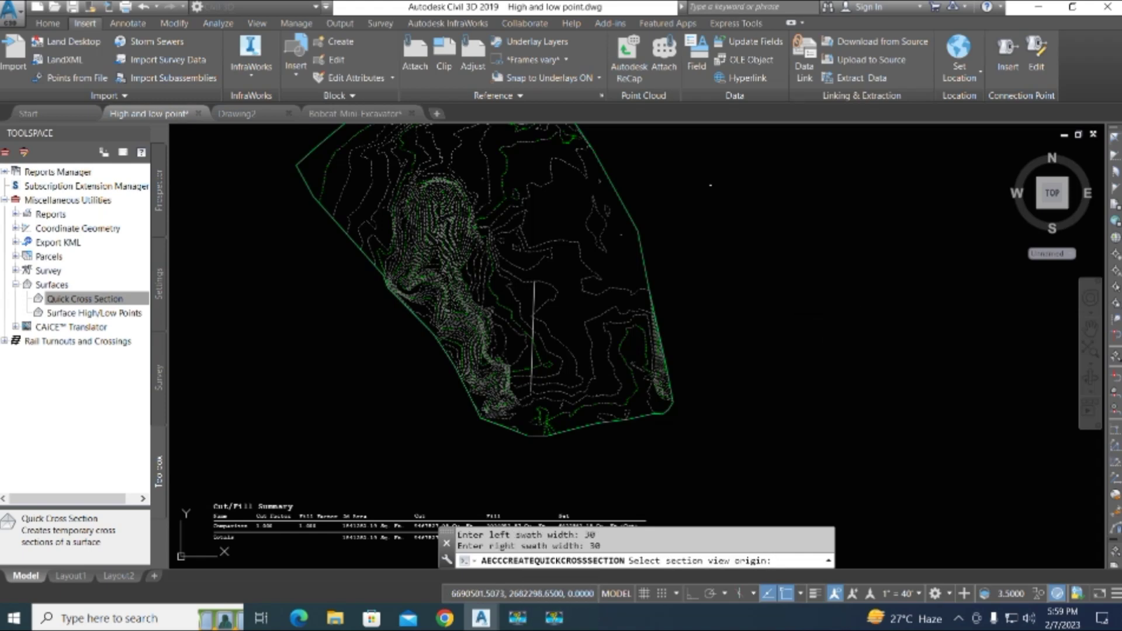
{"action": "left_click", "coordinate": [282, 229]}
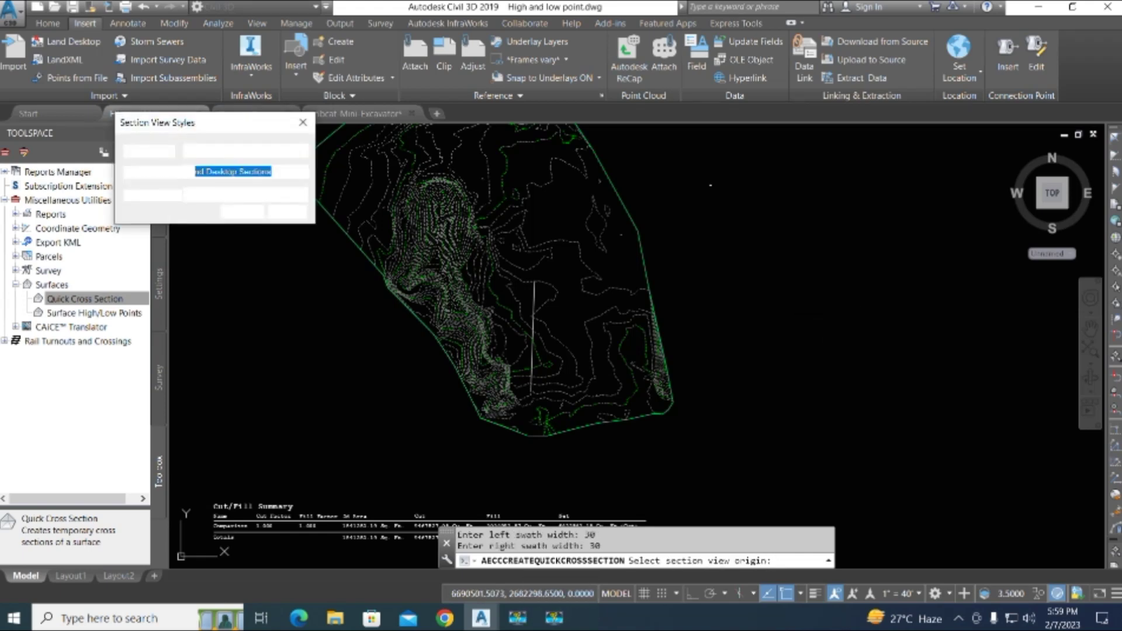
{"action": "left_click", "coordinate": [241, 213]}
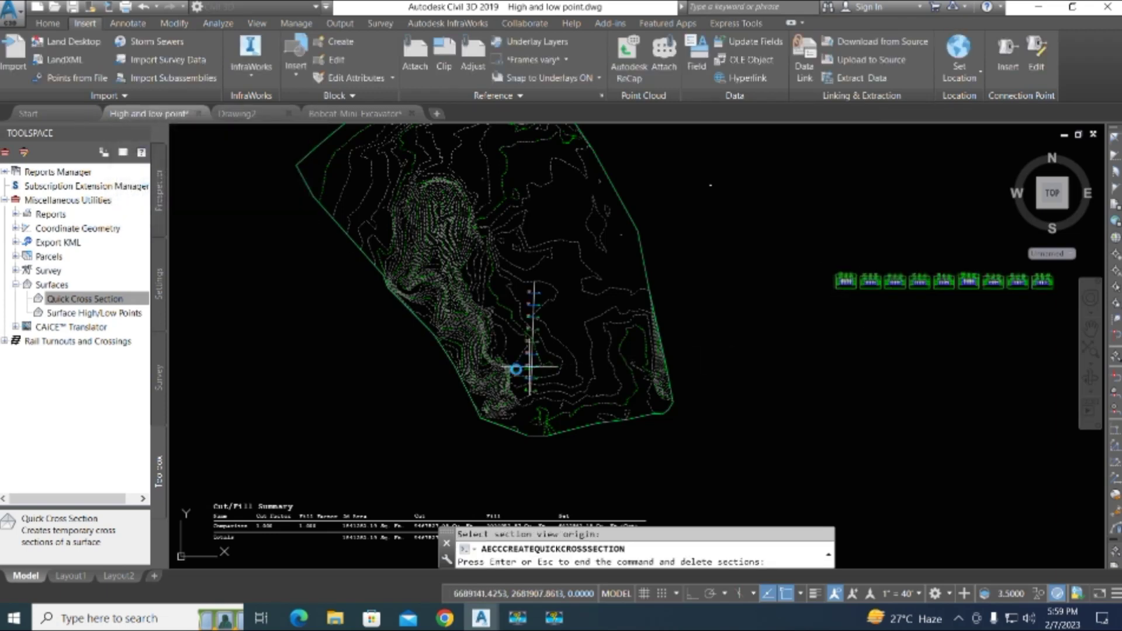
- Examine the station-labelled sample lines and the offset and elevation labels in the section views, and end the command to delete the sections
{"action": "scroll", "coordinate": [544, 364], "scroll_direction": "up", "scroll_amount": 6}
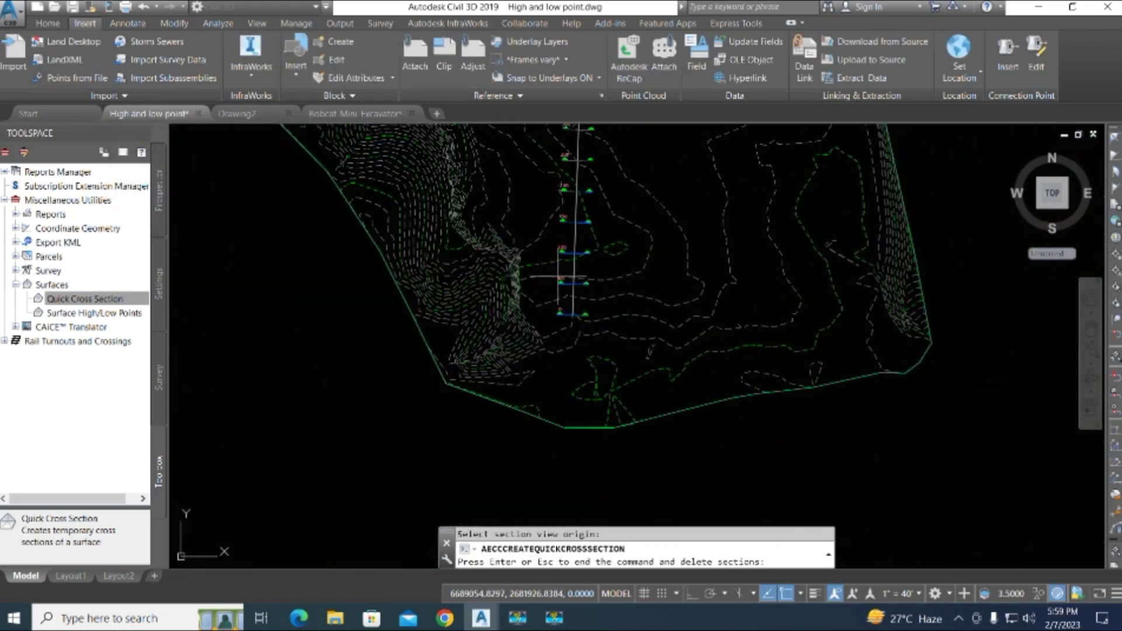
{"action": "scroll", "coordinate": [558, 277], "scroll_direction": "up", "scroll_amount": 4}
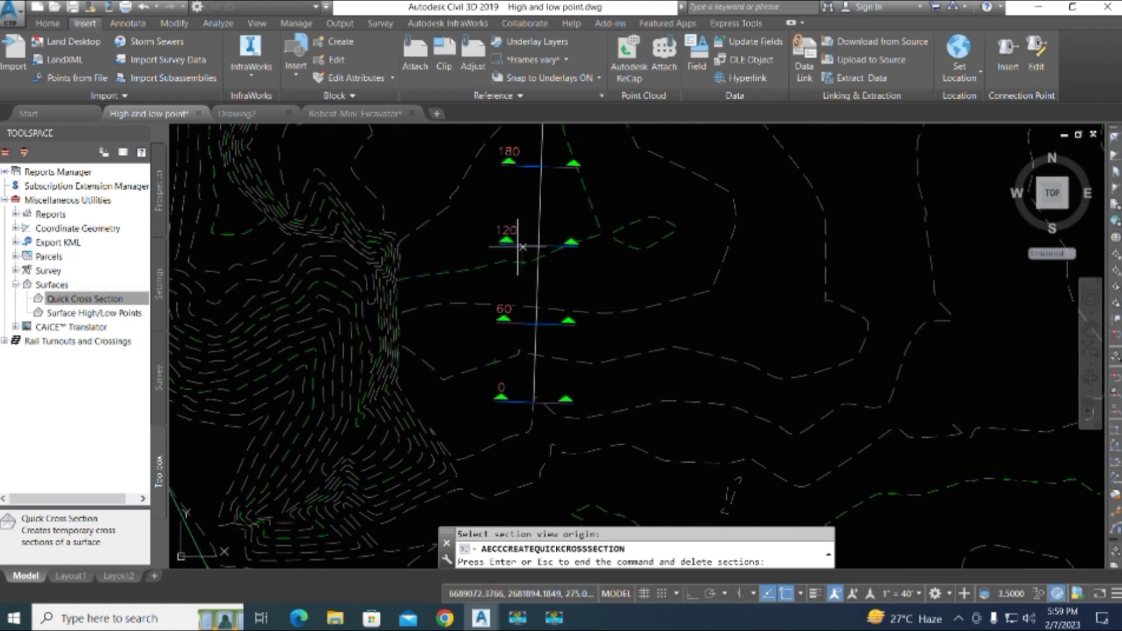
{"action": "scroll", "coordinate": [522, 247], "scroll_direction": "up", "scroll_amount": 3}
{"action": "scroll", "coordinate": [529, 258], "scroll_direction": "down", "scroll_amount": 6}
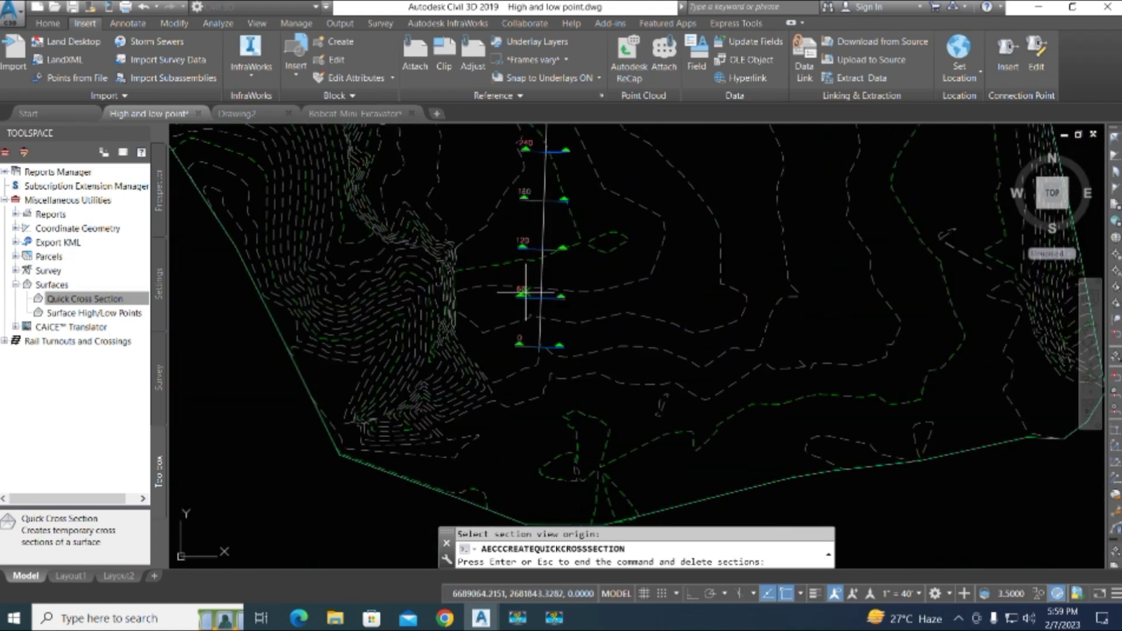
{"action": "scroll", "coordinate": [526, 290], "scroll_direction": "up", "scroll_amount": 4}
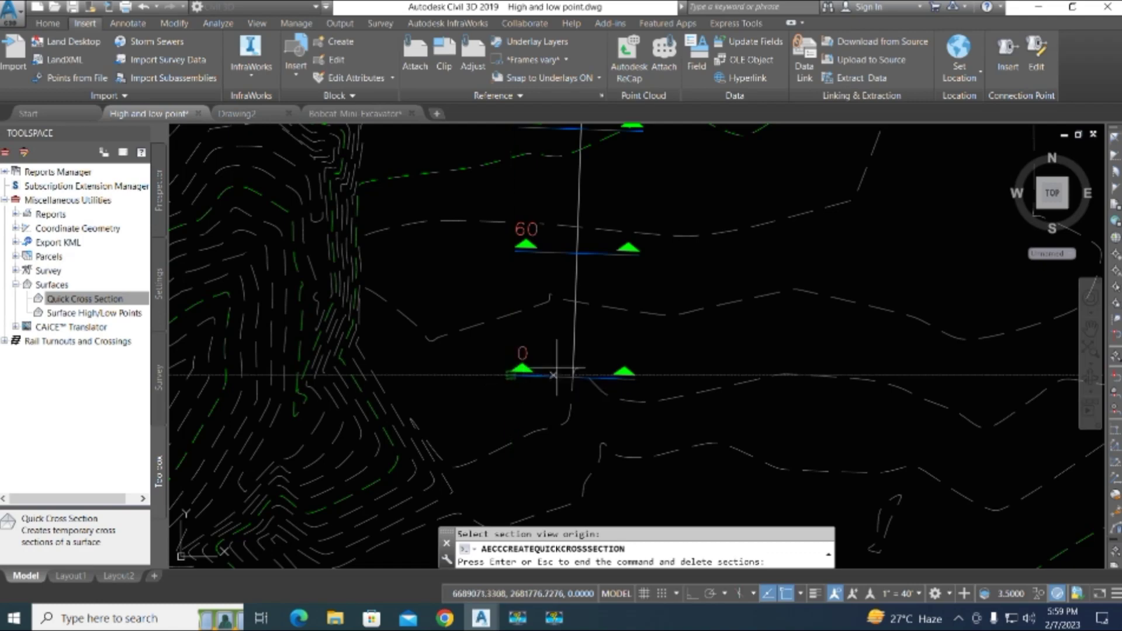
{"action": "scroll", "coordinate": [519, 349], "scroll_direction": "down", "scroll_amount": 10}
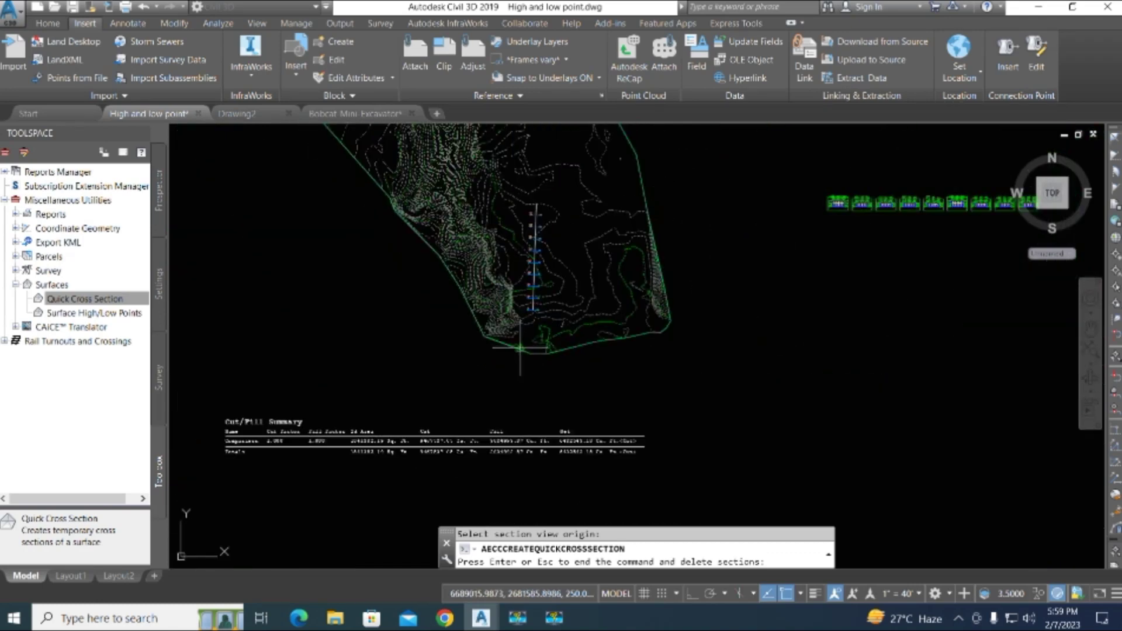
{"action": "scroll", "coordinate": [874, 185], "scroll_direction": "up", "scroll_amount": 3}
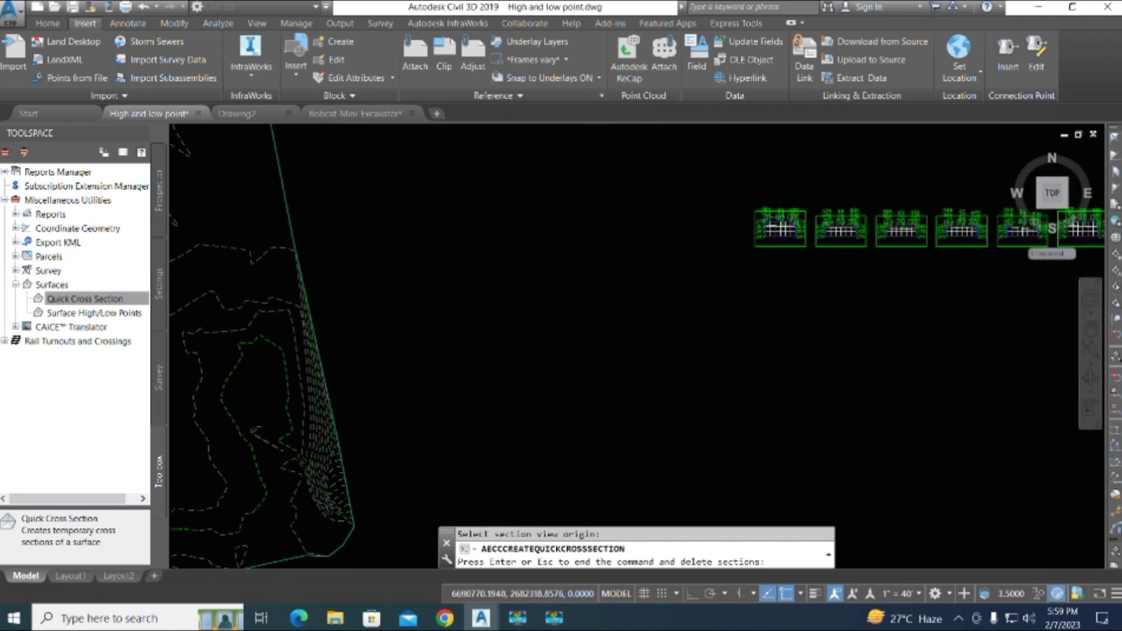
{"action": "scroll", "coordinate": [848, 212], "scroll_direction": "up", "scroll_amount": 8}
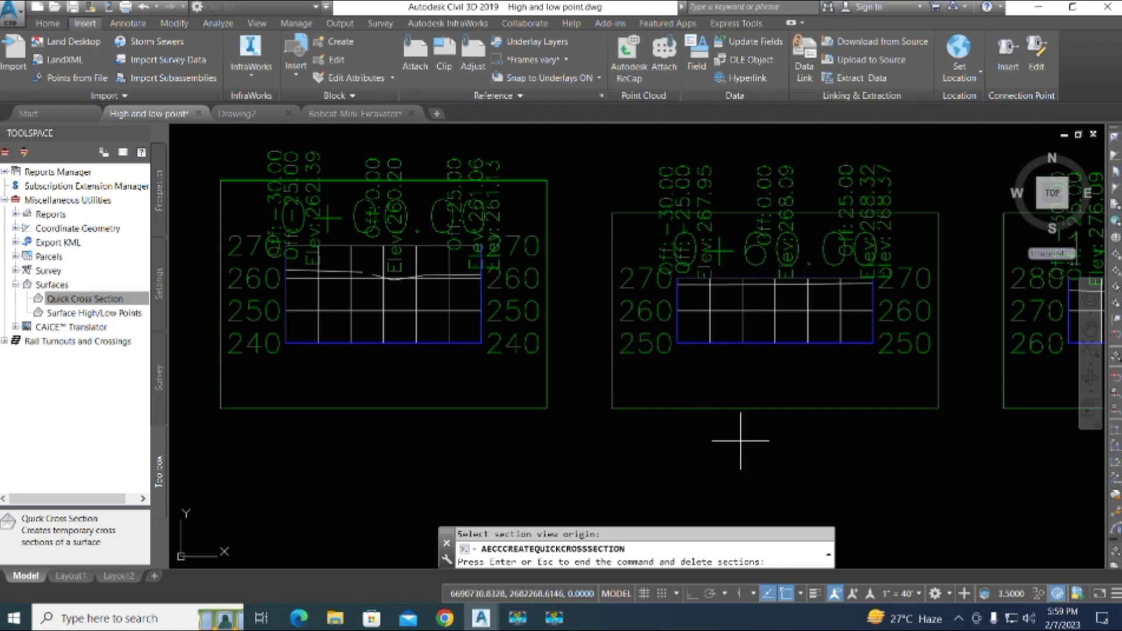
{"action": "middle_click_drag", "start_coordinate": [476, 388], "coordinate": [562, 369]}
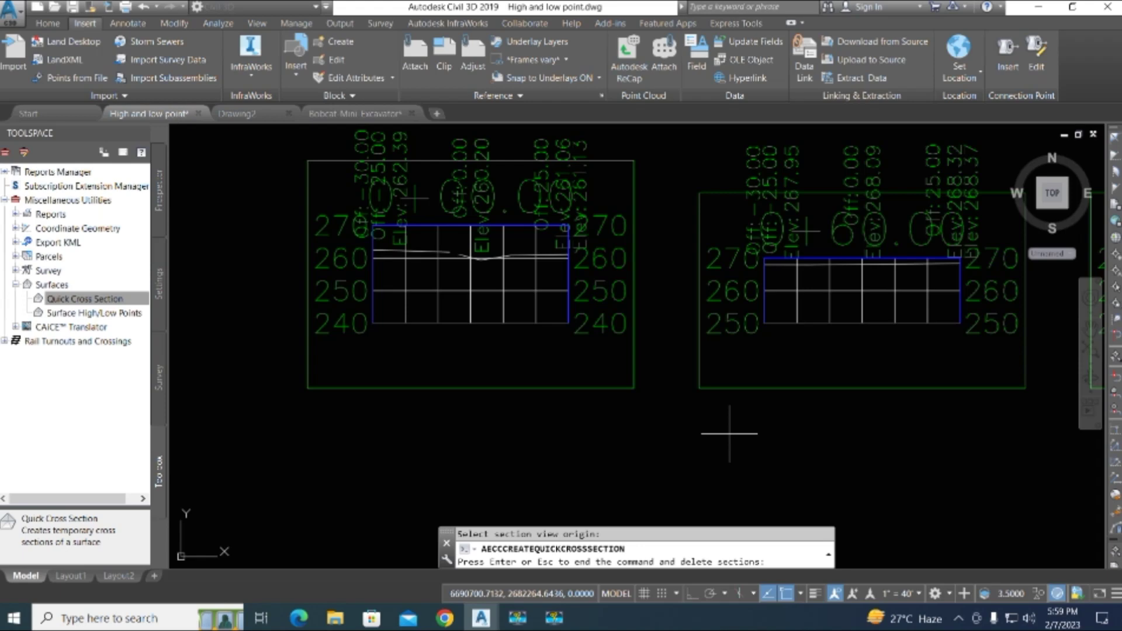
{"action": "key", "text": "Return"}
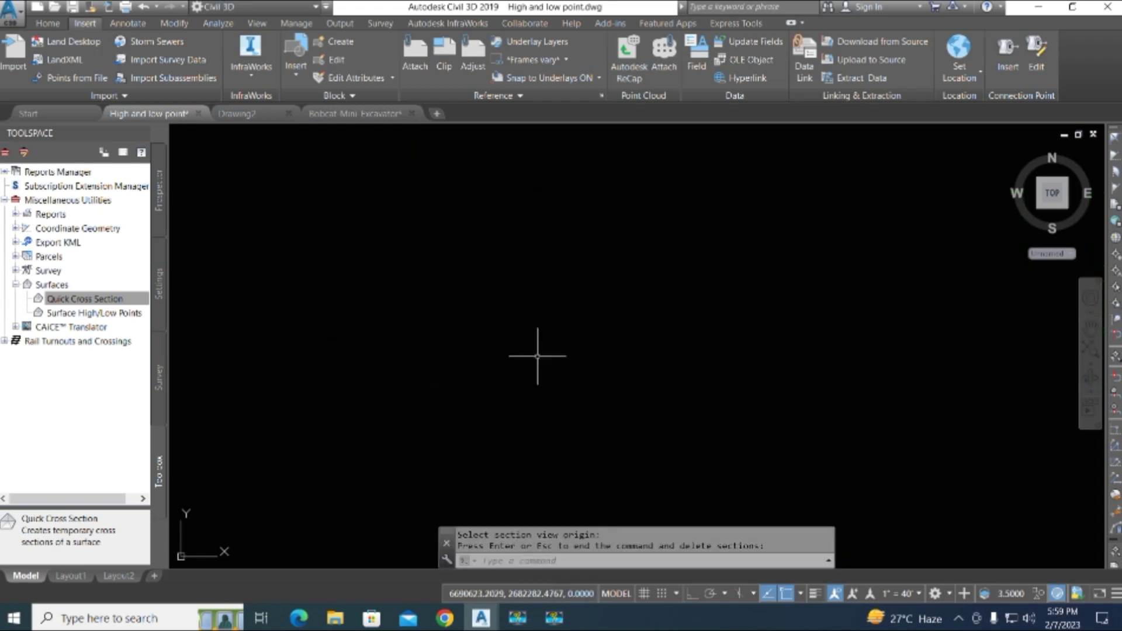
{"action": "key", "text": "Escape"}
{"action": "key", "text": "Escape"}
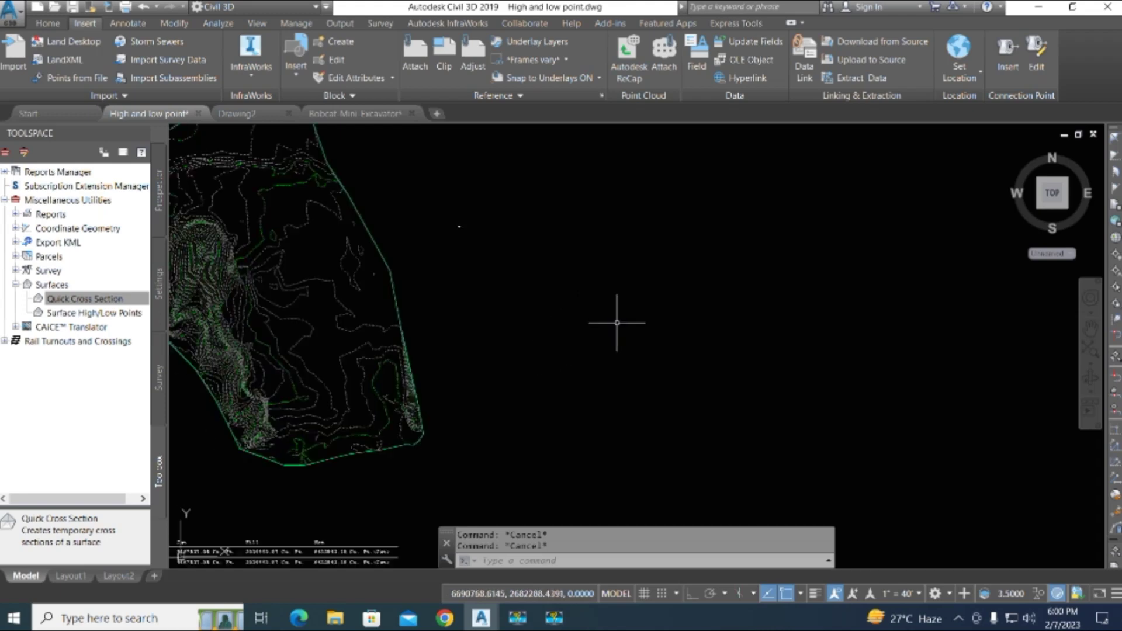
{"action": "scroll", "coordinate": [365, 395], "scroll_direction": "down", "scroll_amount": 3}
{"action": "scroll", "coordinate": [404, 403], "scroll_direction": "up", "scroll_amount": 2}
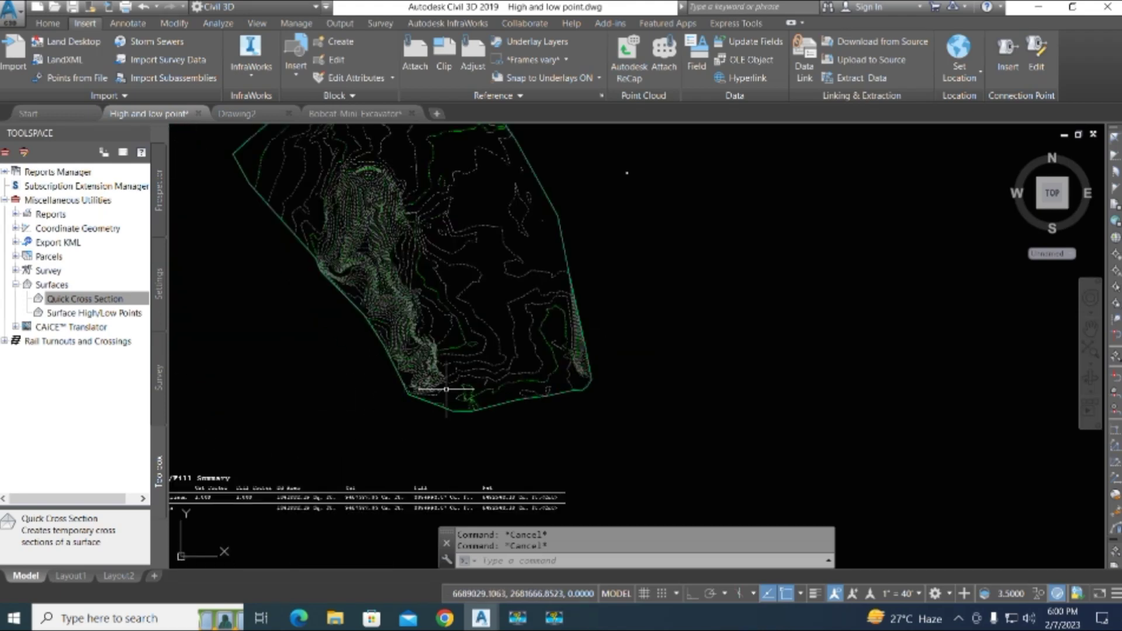
{"action": "scroll", "coordinate": [446, 389], "scroll_direction": "up", "scroll_amount": 5}
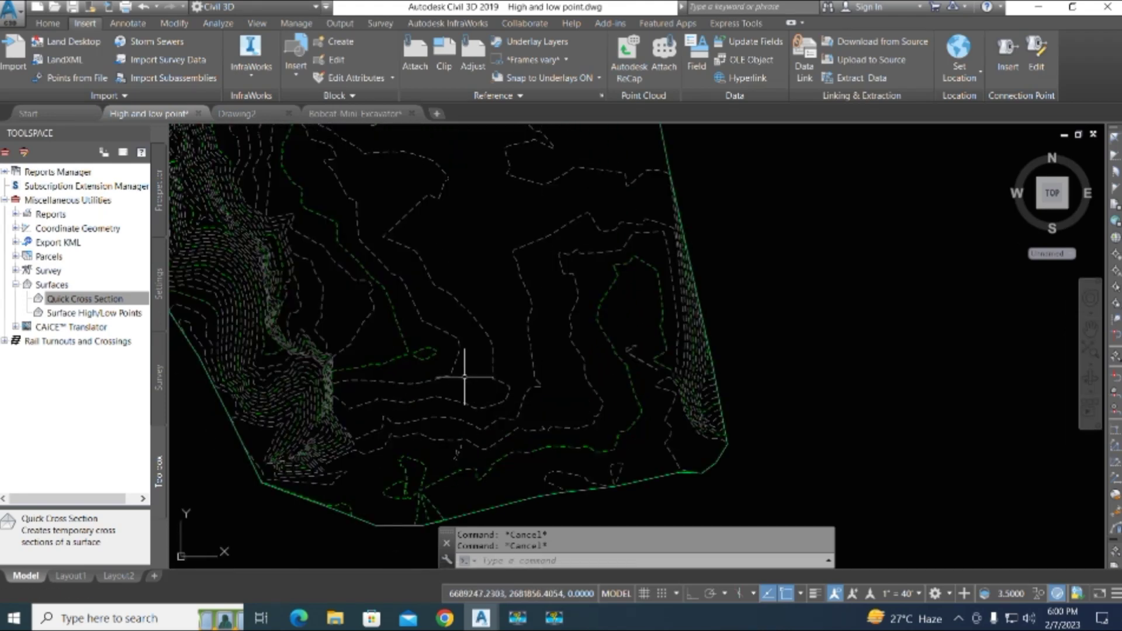